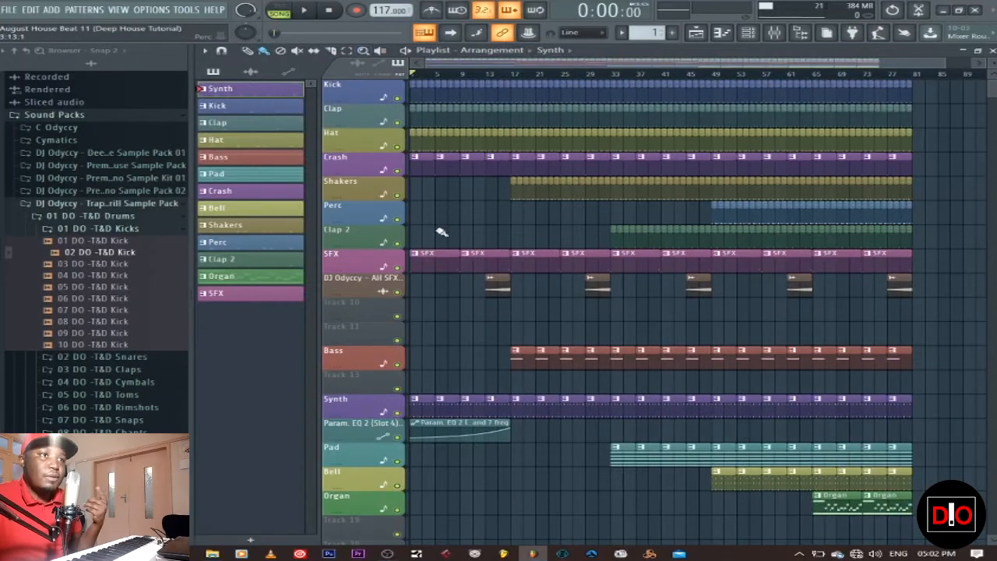
# Step: Solo the Synth track in the playlist and view its Spire x64 instrument in the channel rack
pyautogui.rightClick(397, 414)
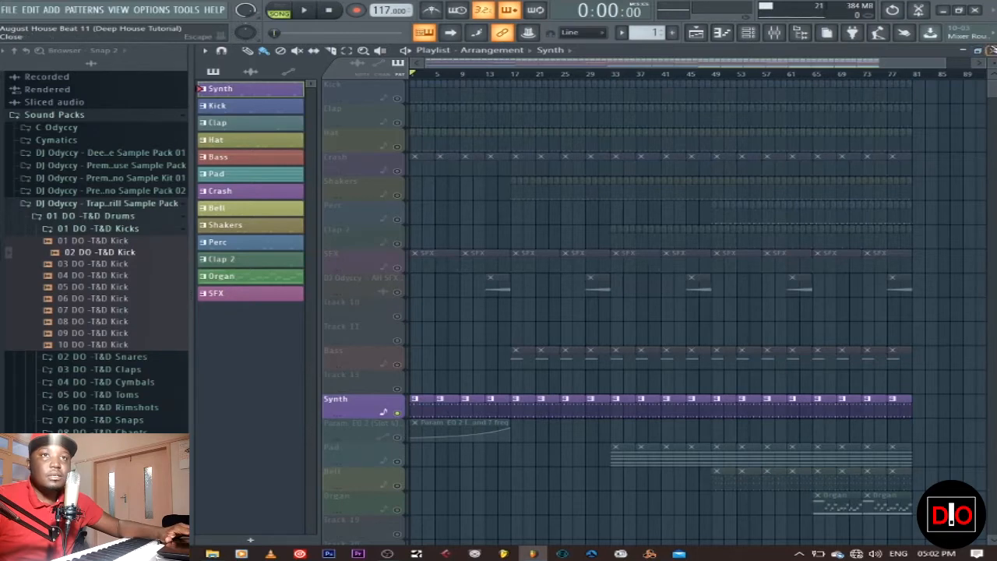
pyautogui.click(992, 51)
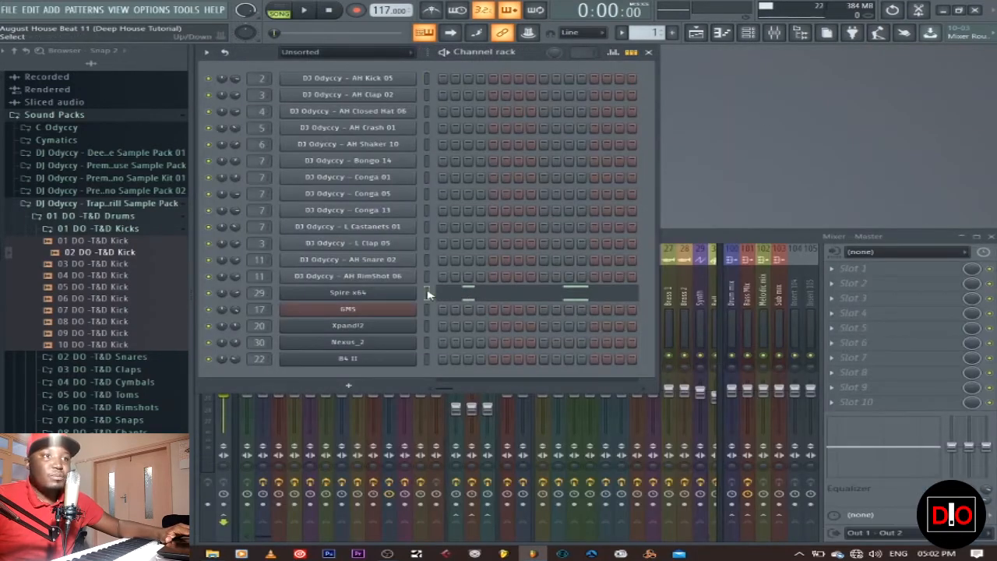
pyautogui.click(365, 292)
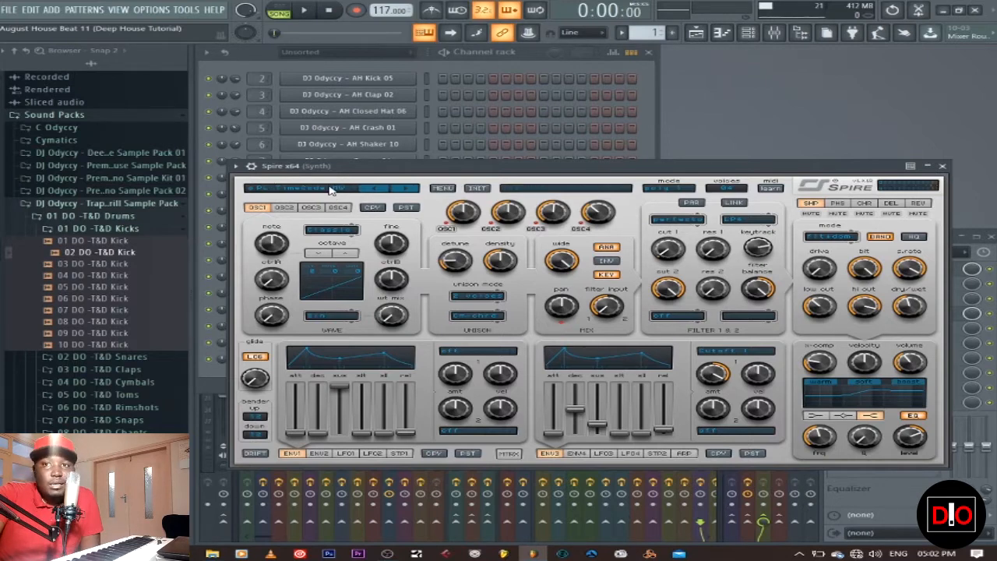
pyautogui.click(942, 166)
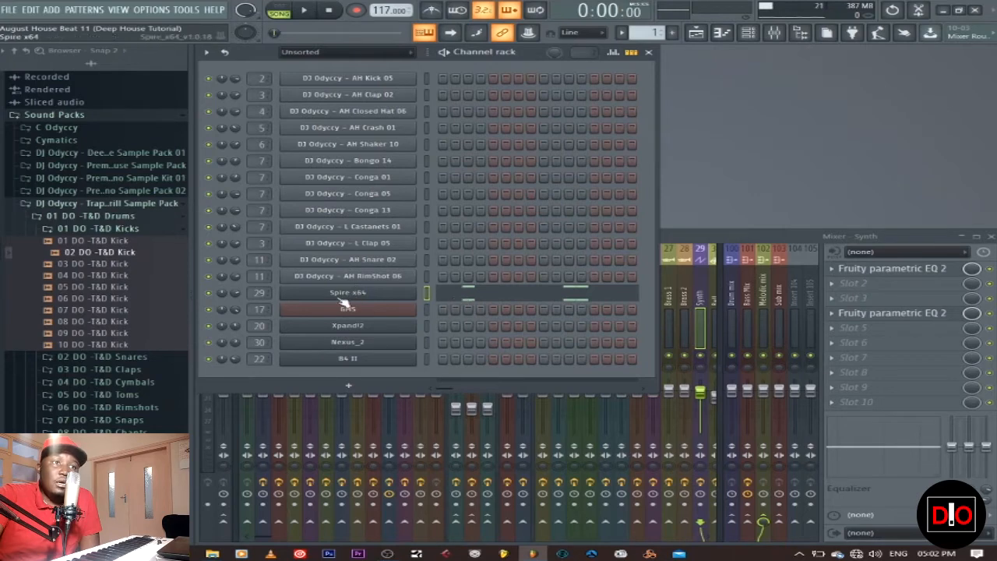
# Step: Open the Spire x64 piano roll and play the soloed Synth pattern with the metronome on
pyautogui.click(467, 293)
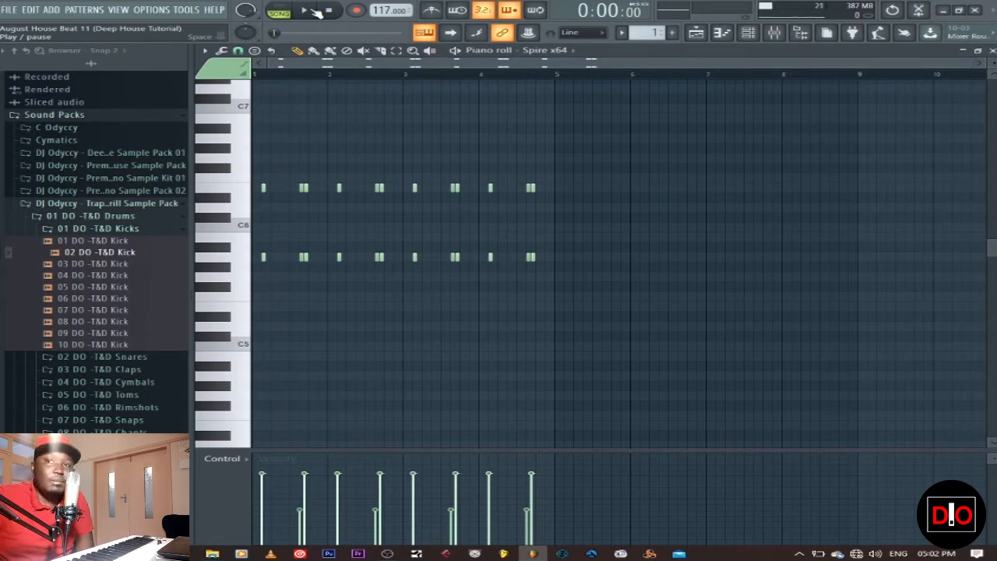
pyautogui.click(431, 10)
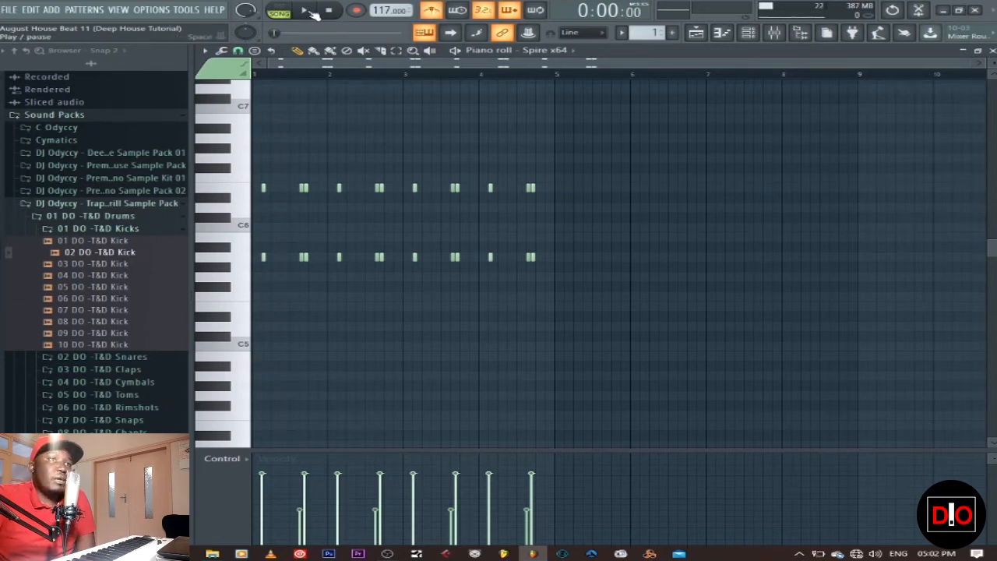
pyautogui.click(309, 11)
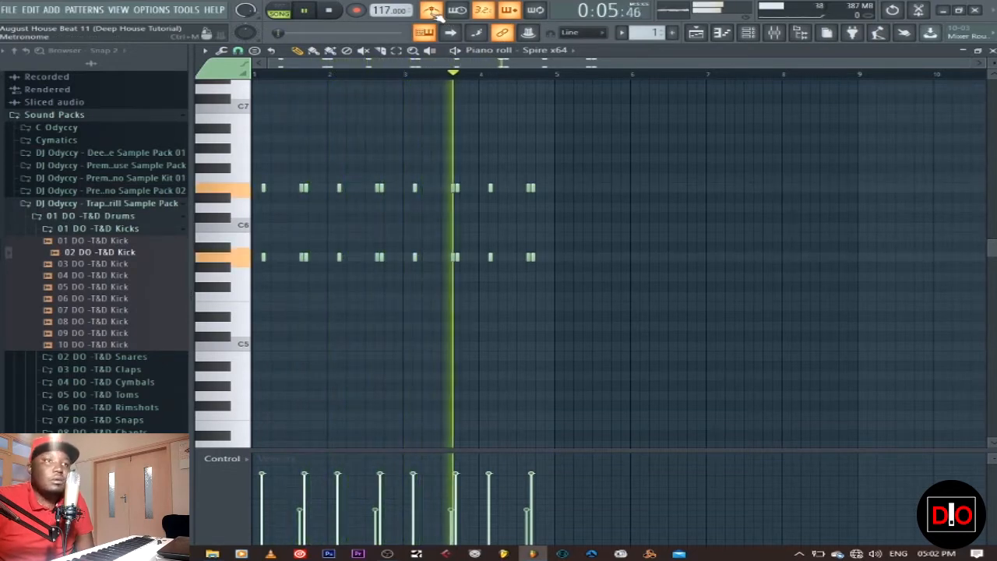
pyautogui.press('space')
# Step: View the first Fruity parametric EQ 2 on the Synth mixer track while the pattern plays without the metronome
pyautogui.click(773, 32)
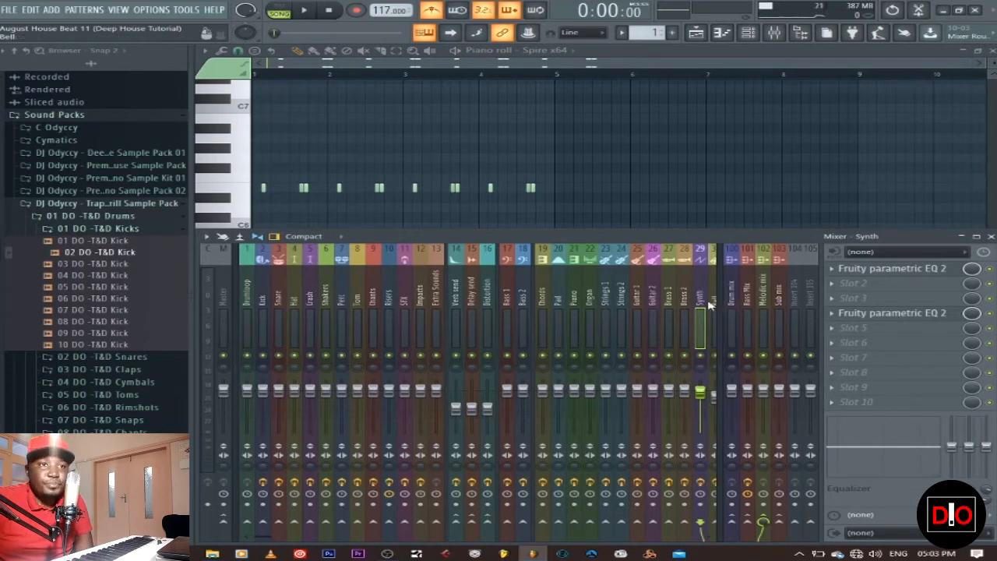
pyautogui.moveTo(263, 536); pyautogui.dragTo(306, 540)
pyautogui.press('space')
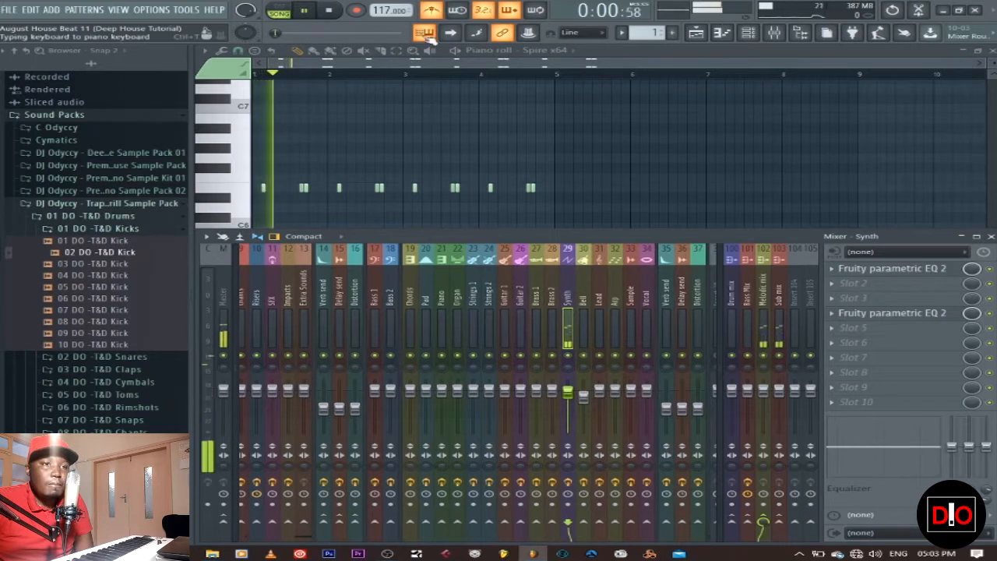
pyautogui.click(896, 269)
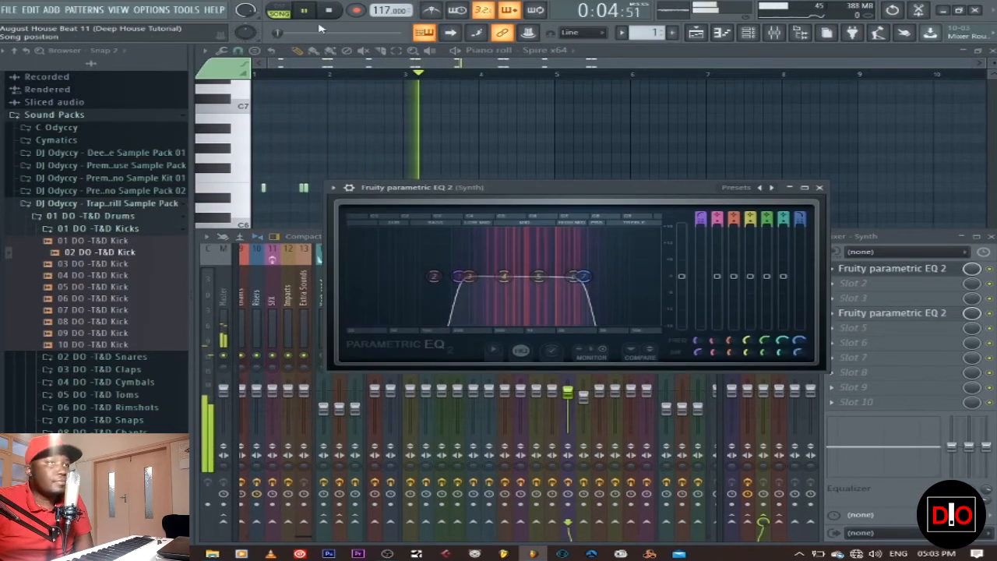
pyautogui.press('space')
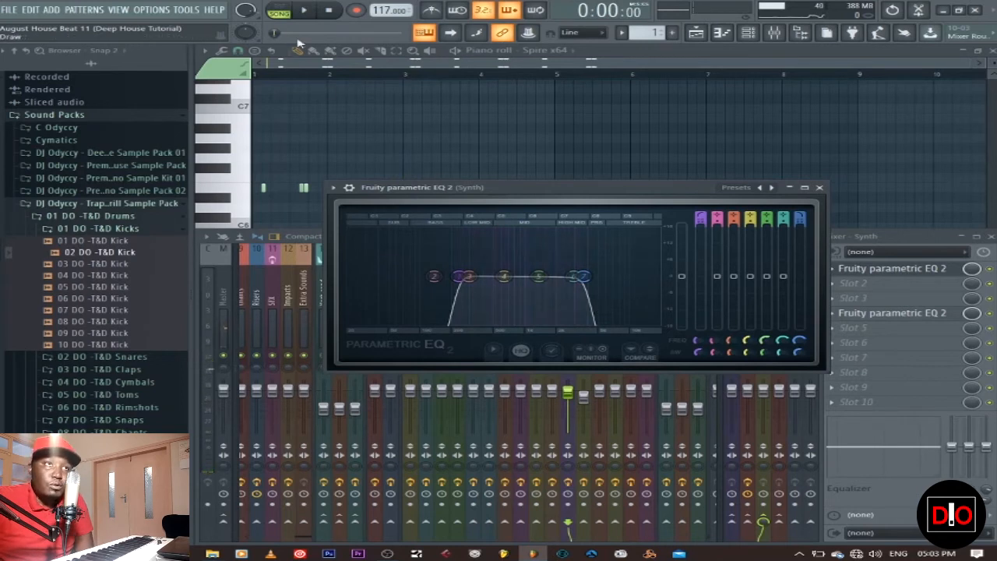
# Step: Sweep the Synth EQ's band 7 low-pass frequency up to 20000 Hz and back to about 3225 Hz during playback
pyautogui.click(304, 10)
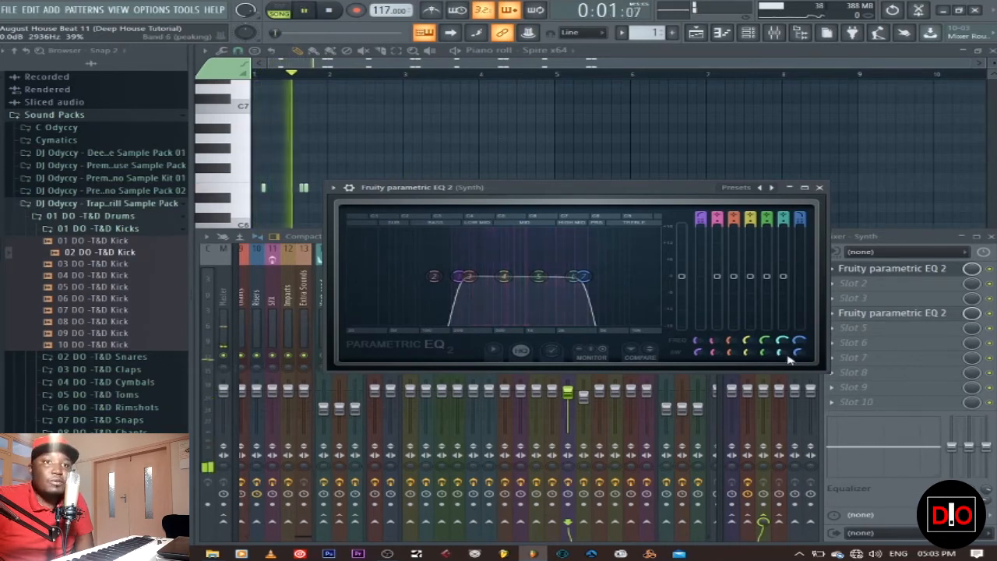
pyautogui.moveTo(800, 341); pyautogui.dragTo(800, 296)
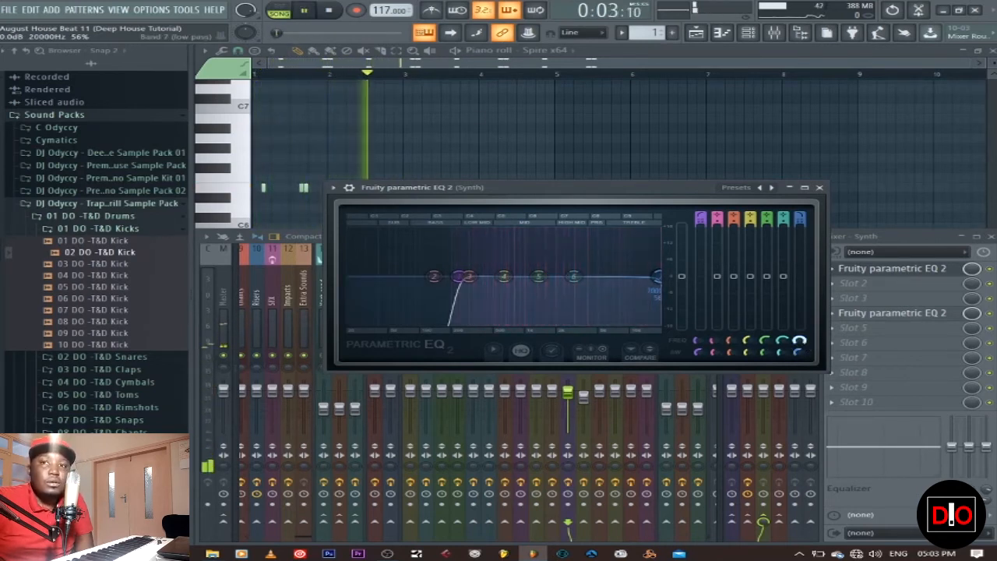
pyautogui.moveTo(800, 341); pyautogui.dragTo(800, 374)
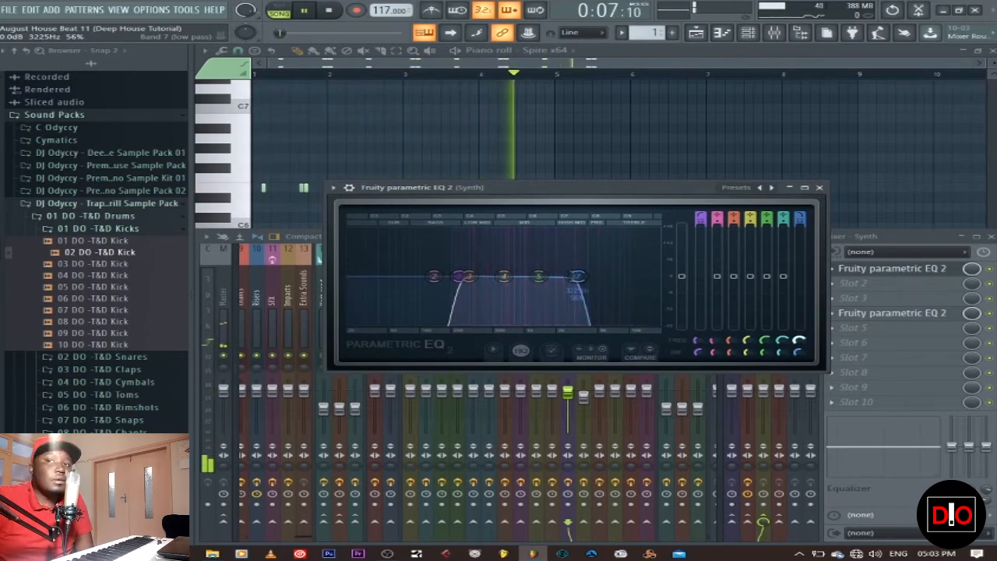
pyautogui.click(820, 187)
pyautogui.press('space')
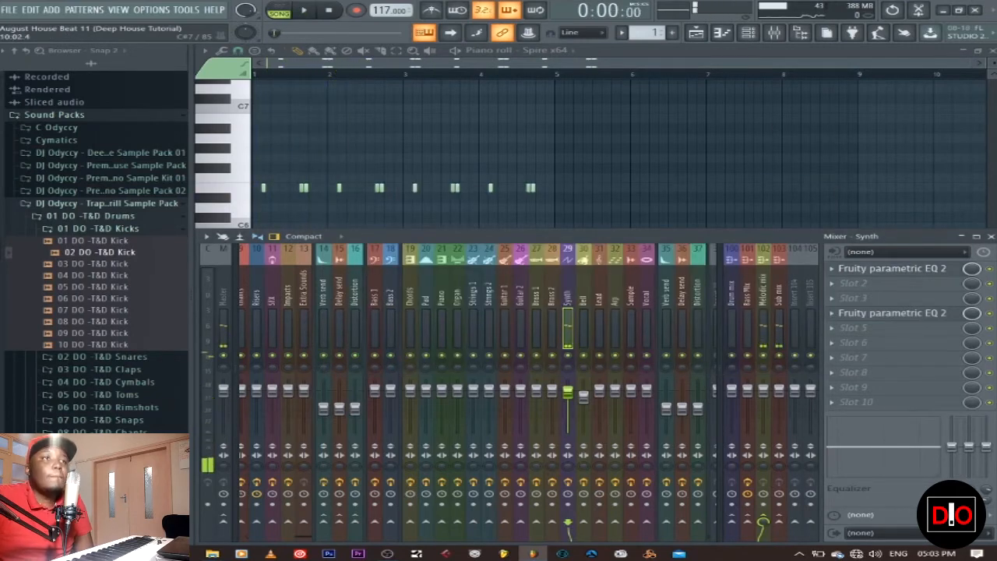
# Step: Return to the playlist, unmute the Kick track, and play it together with the Synth
pyautogui.click(990, 50)
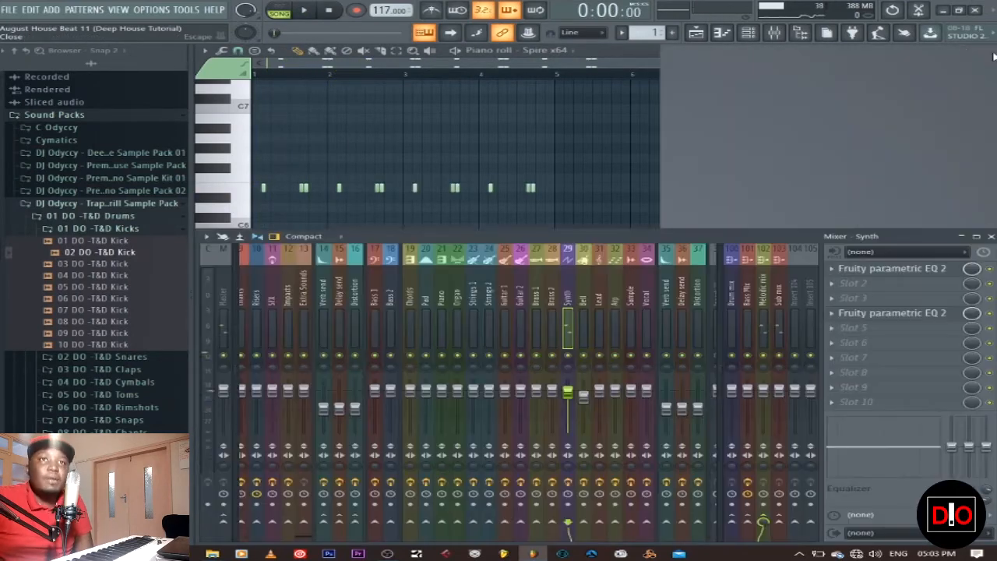
pyautogui.click(695, 32)
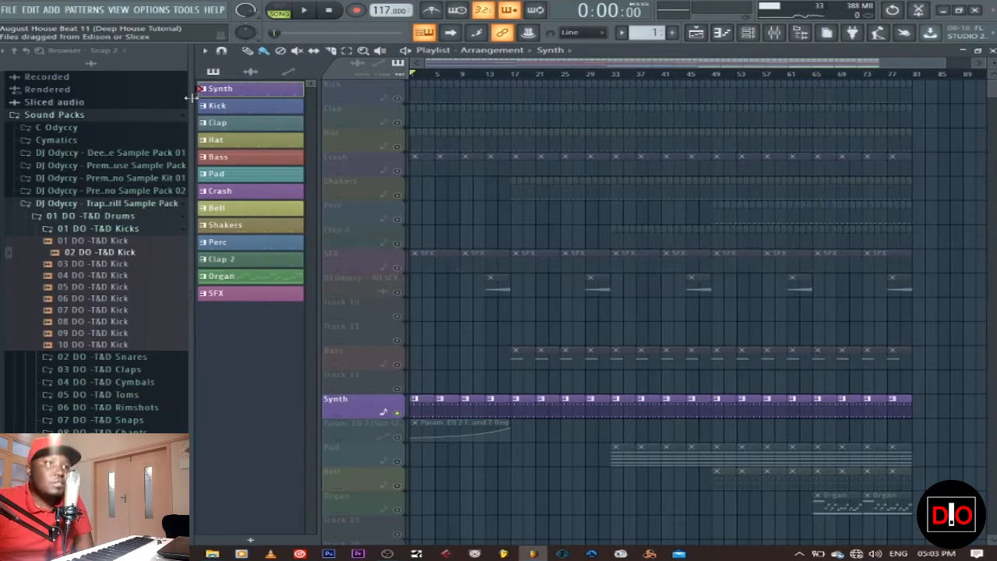
pyautogui.click(398, 99)
pyautogui.click(309, 11)
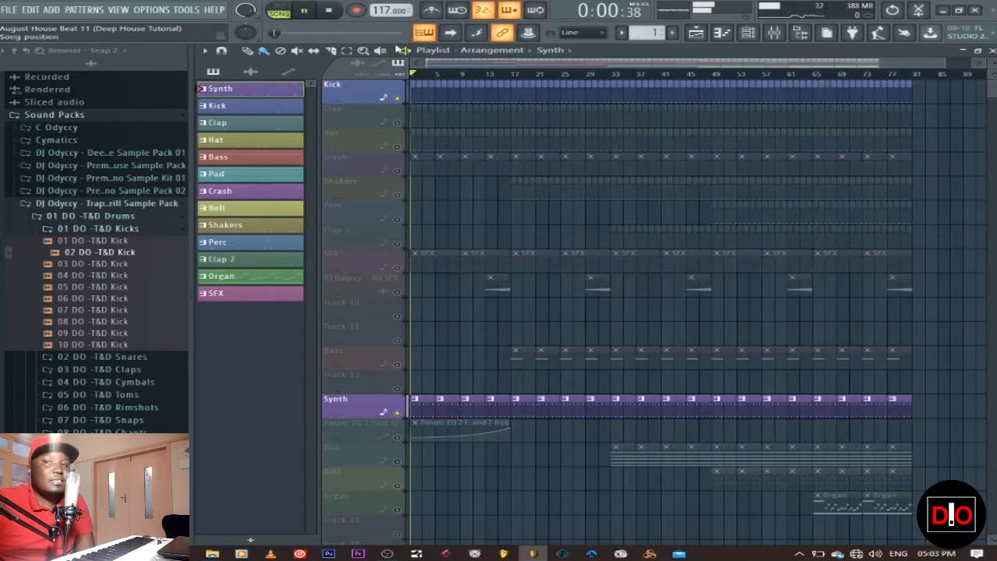
# Step: Select the Kick pattern, show its steps in the channel rack, and stop playback
pyautogui.click(991, 50)
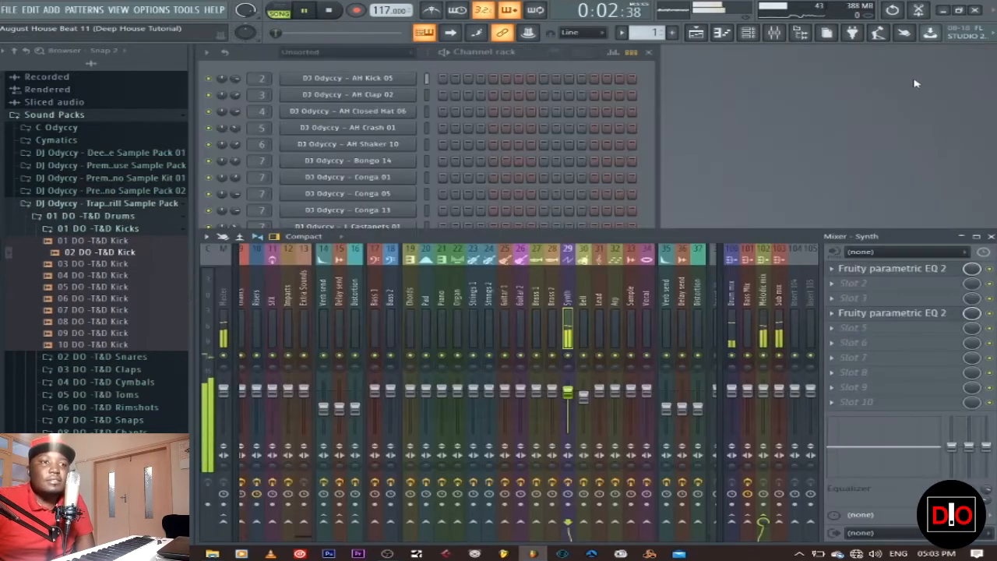
pyautogui.click(695, 32)
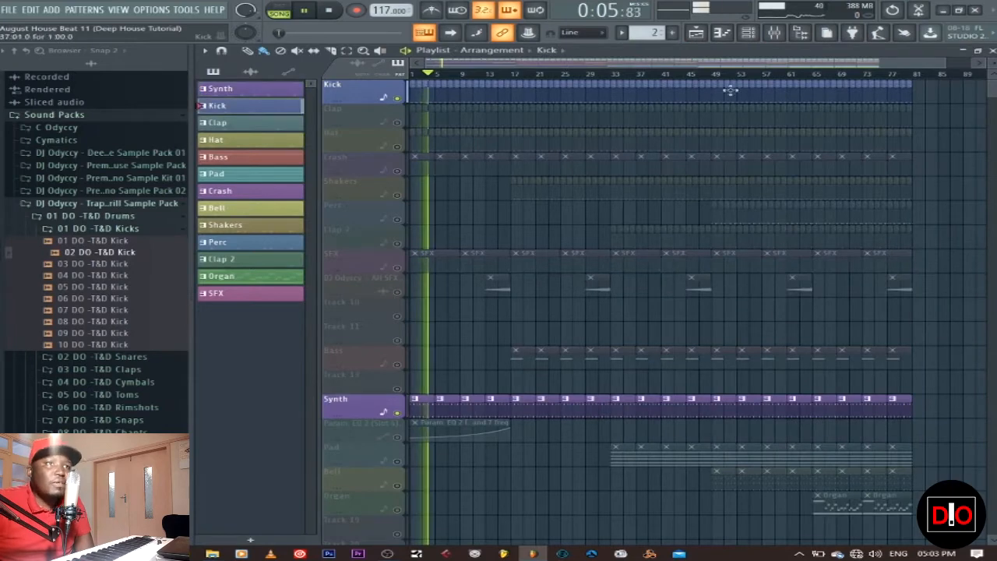
pyautogui.click(991, 50)
pyautogui.press('space')
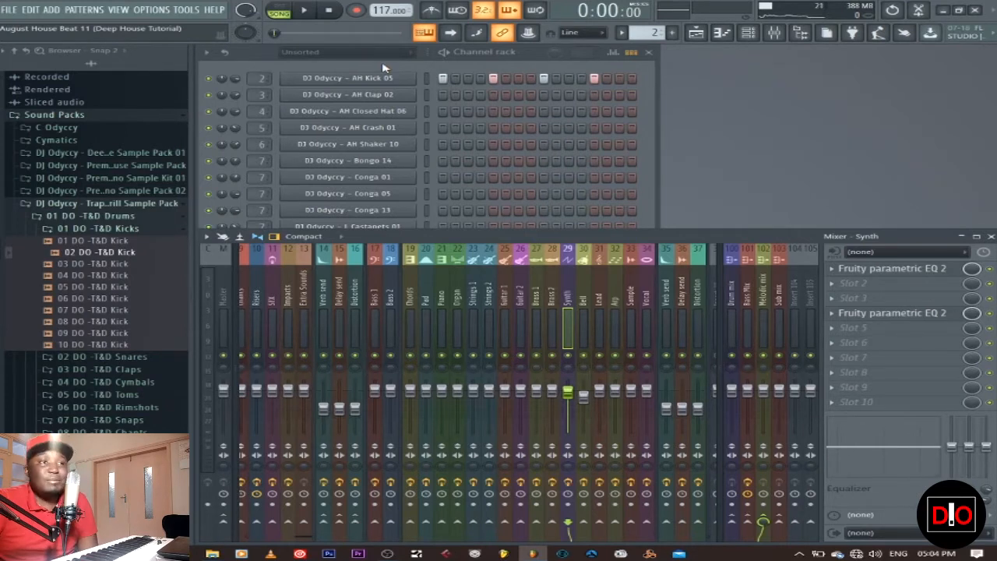
# Step: Open the Fruity parametric EQ 2 on the Kick mixer track during playback and reposition its window
pyautogui.moveTo(301, 535); pyautogui.dragTo(261, 534)
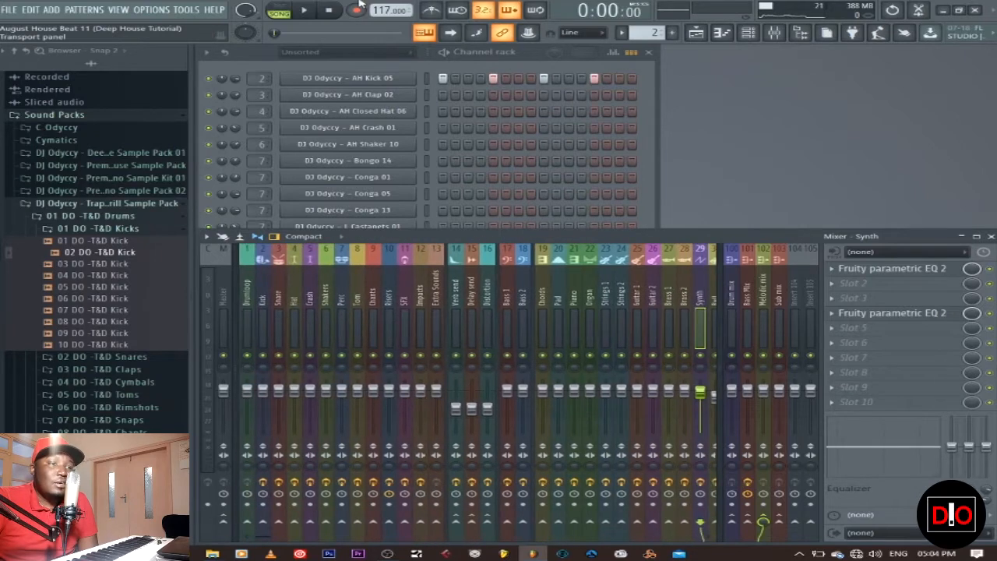
pyautogui.click(304, 9)
pyautogui.click(265, 294)
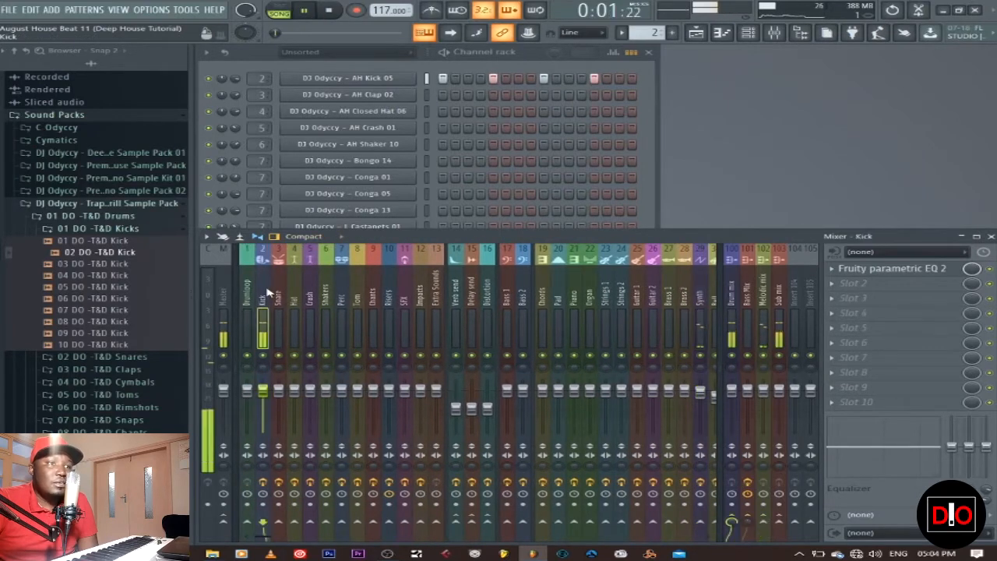
pyautogui.click(892, 268)
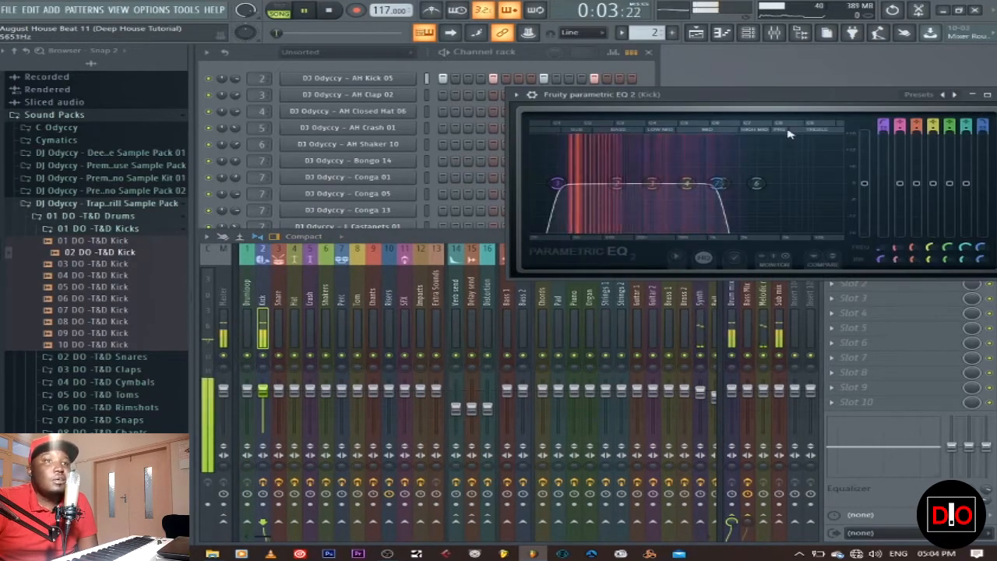
pyautogui.moveTo(765, 99); pyautogui.dragTo(553, 146)
pyautogui.click(330, 11)
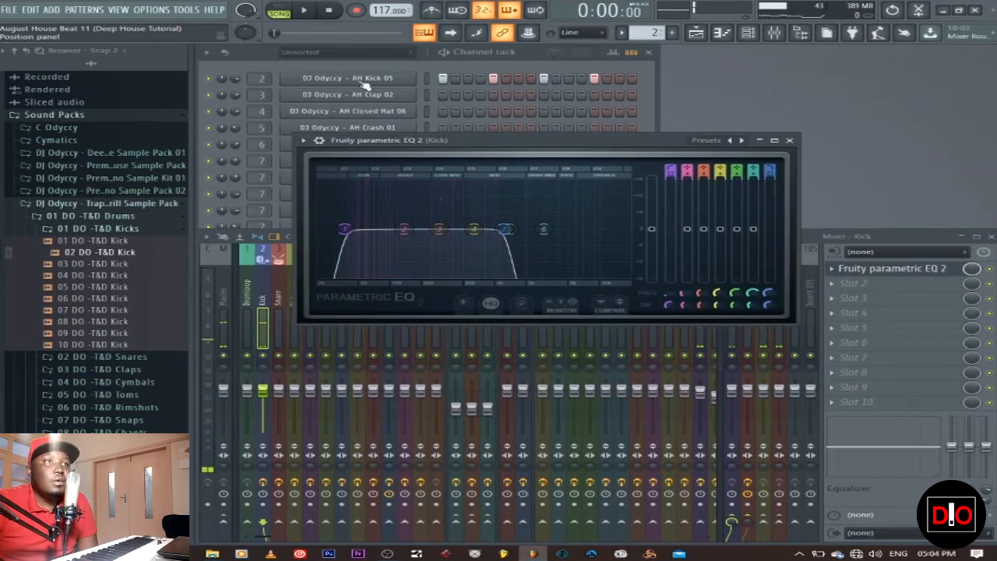
# Step: Set the Kick EQ's band 7 low-pass frequency to about 4665 Hz while listening, and close the equalizer
pyautogui.press('space')
pyautogui.moveTo(769, 294); pyautogui.dragTo(770, 260)
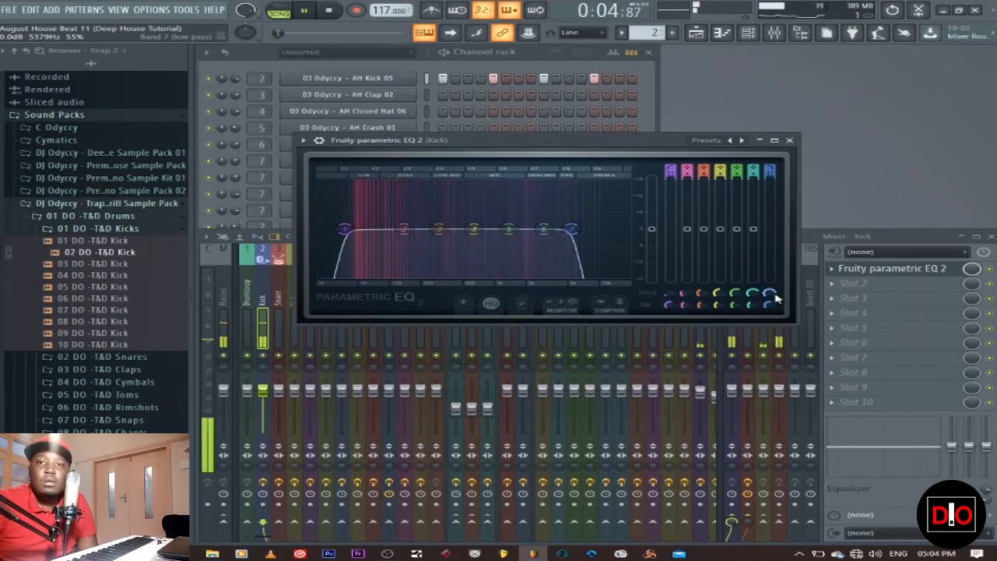
pyautogui.click(329, 11)
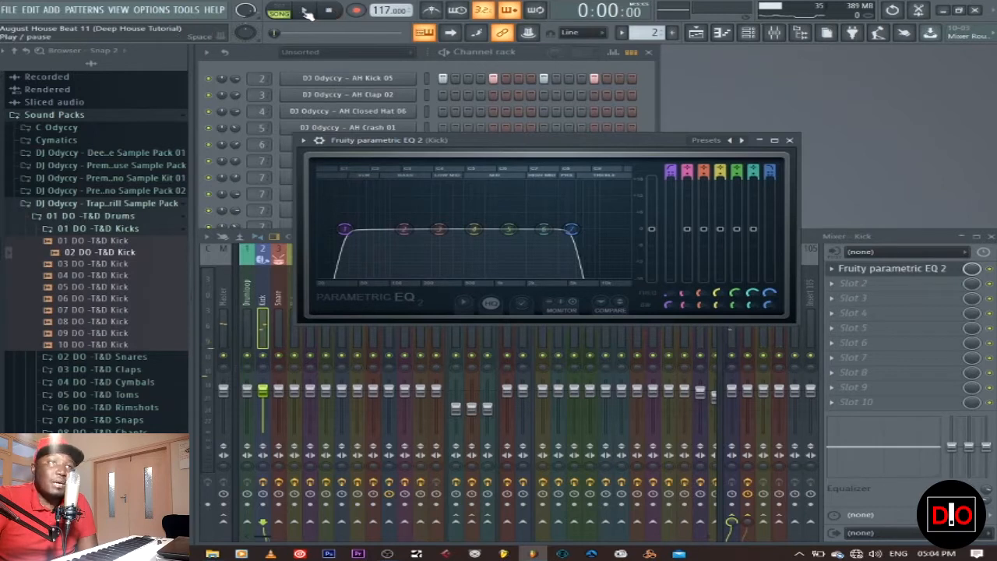
pyautogui.press('space')
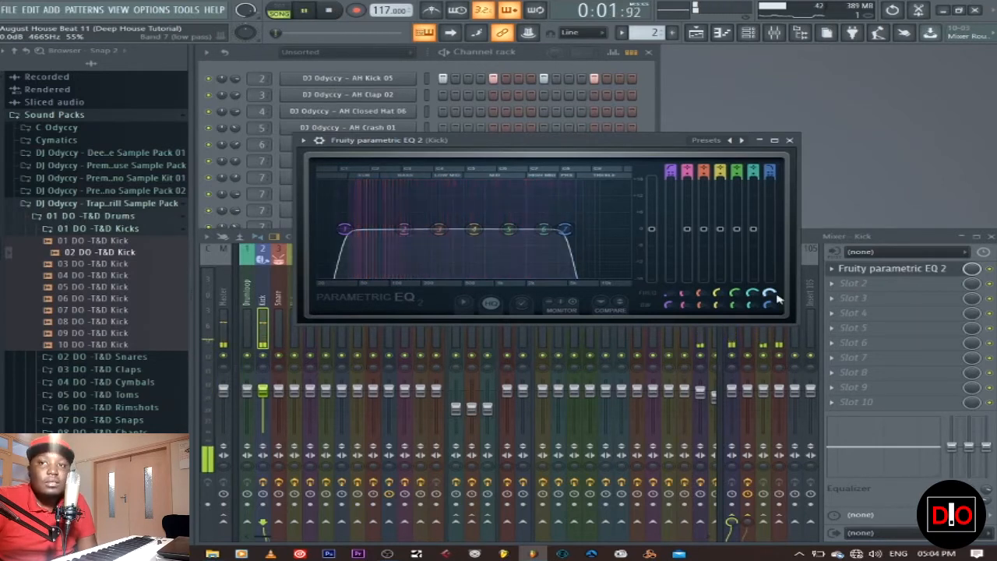
pyautogui.click(329, 11)
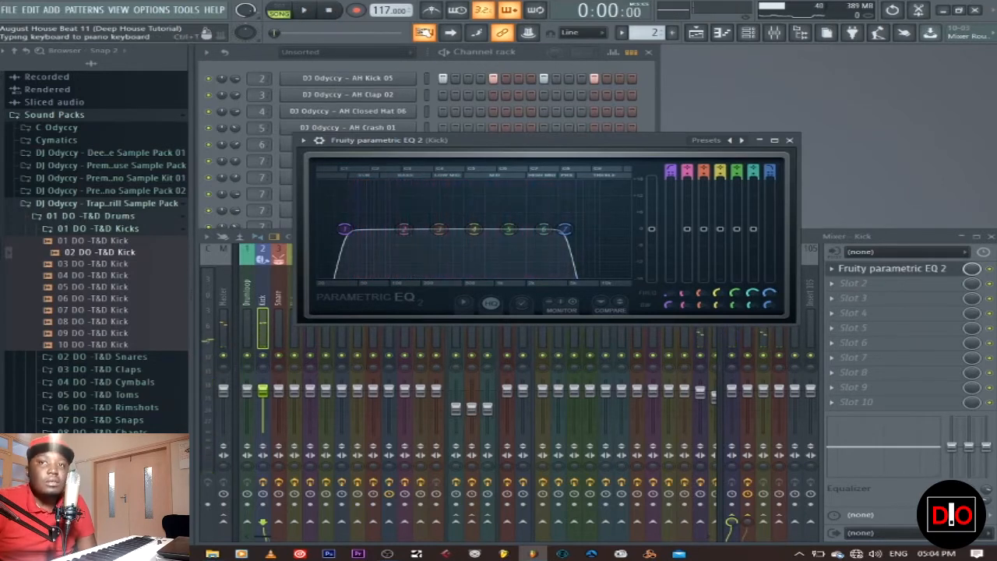
pyautogui.click(788, 140)
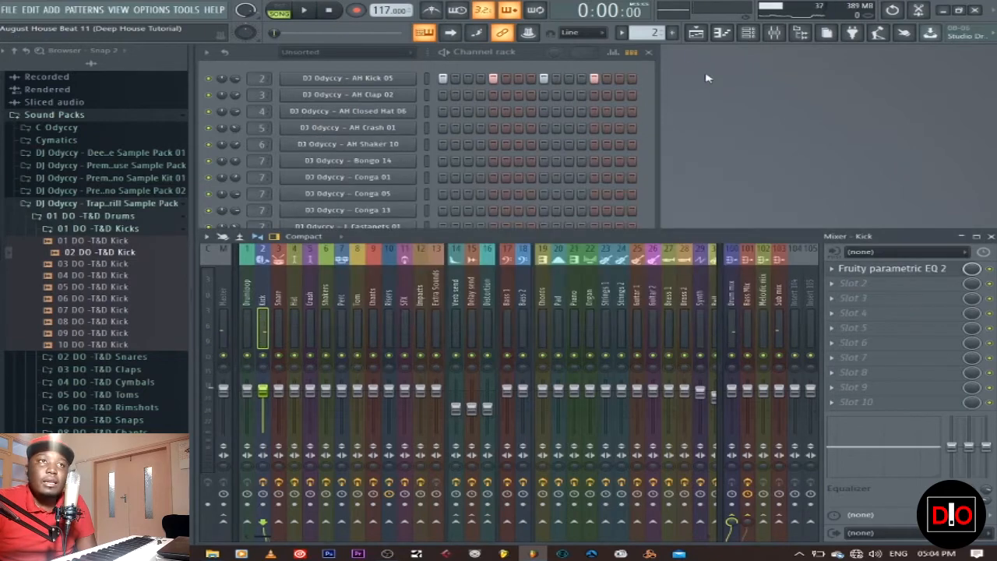
# Step: Select the Clap pattern, unmute the Clap track, and play it while viewing its channel rack steps and the Master mixer track
pyautogui.click(695, 33)
pyautogui.click(225, 124)
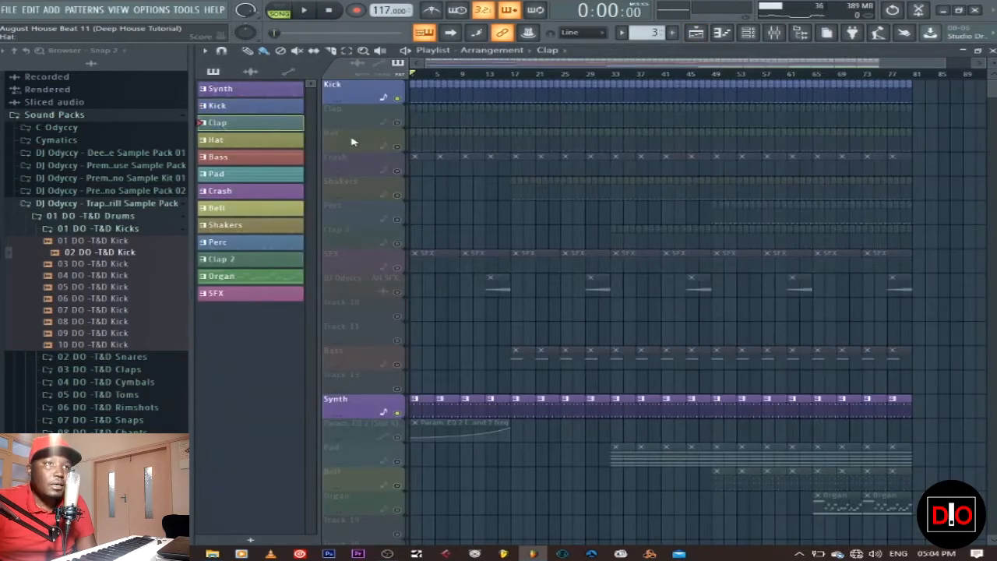
pyautogui.click(394, 123)
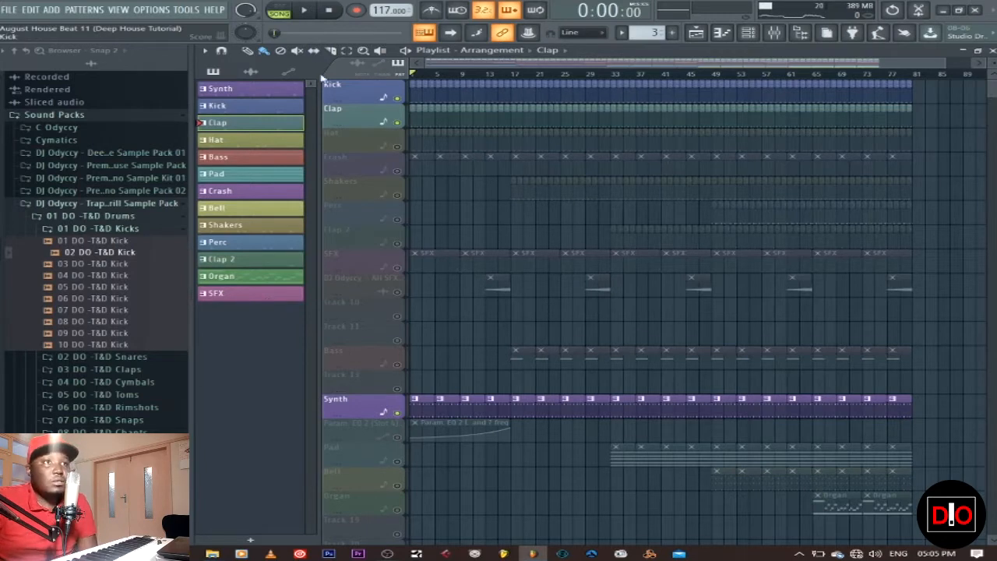
pyautogui.press('space')
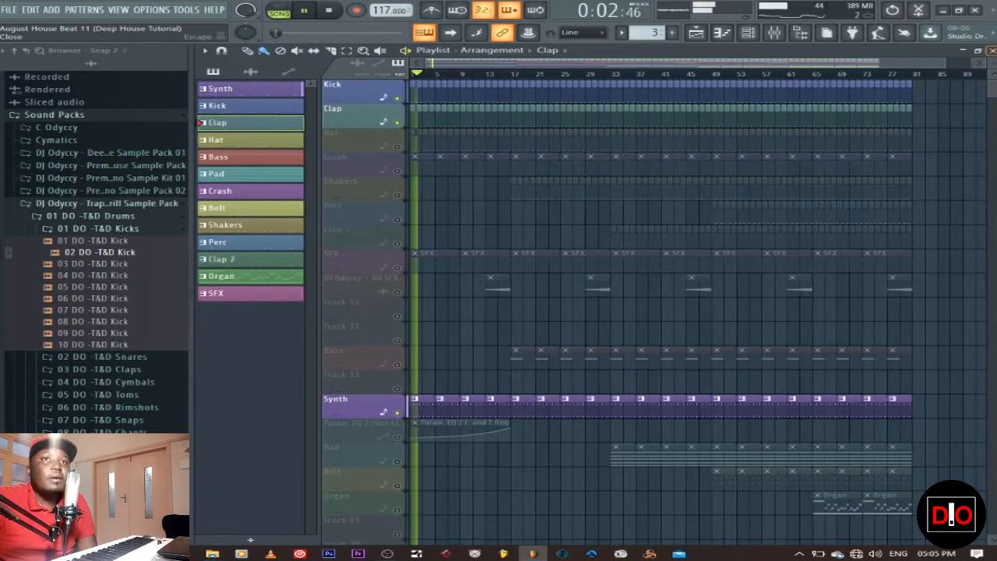
pyautogui.click(989, 50)
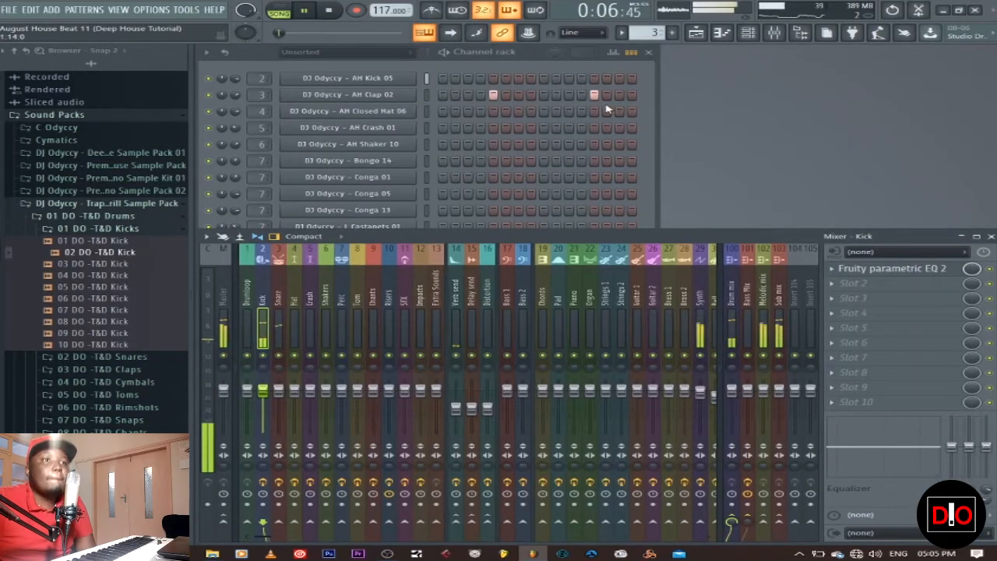
pyautogui.click(223, 326)
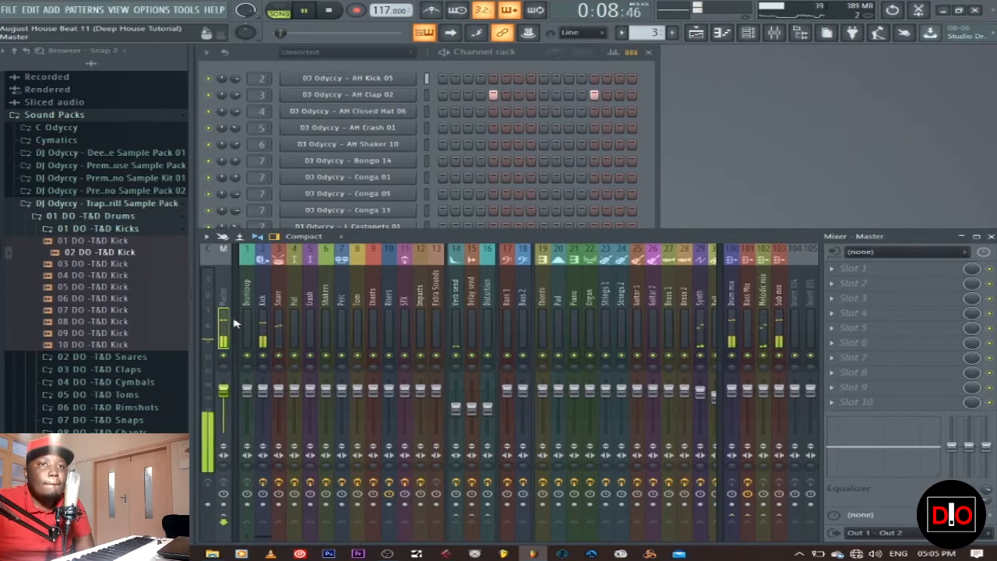
# Step: Play the beat with the Snare mixer track selected, return to the channel rack, and stop playback
pyautogui.click(278, 312)
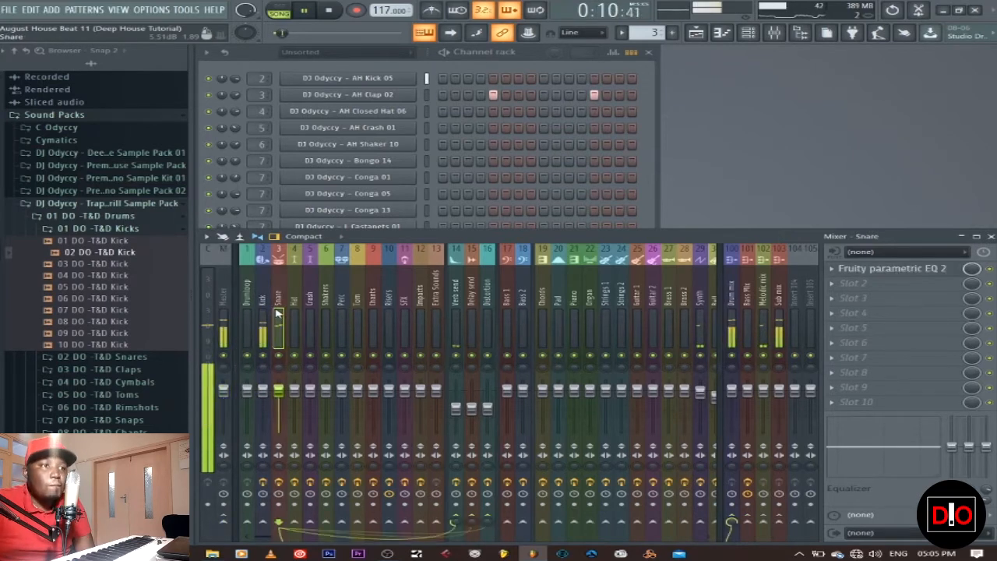
pyautogui.press('space')
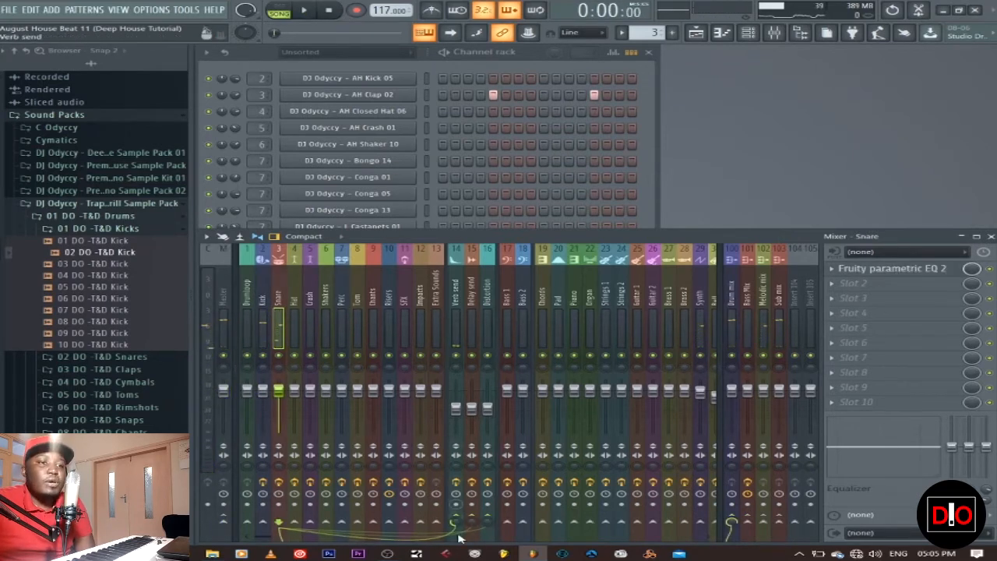
pyautogui.press('space')
pyautogui.click(644, 139)
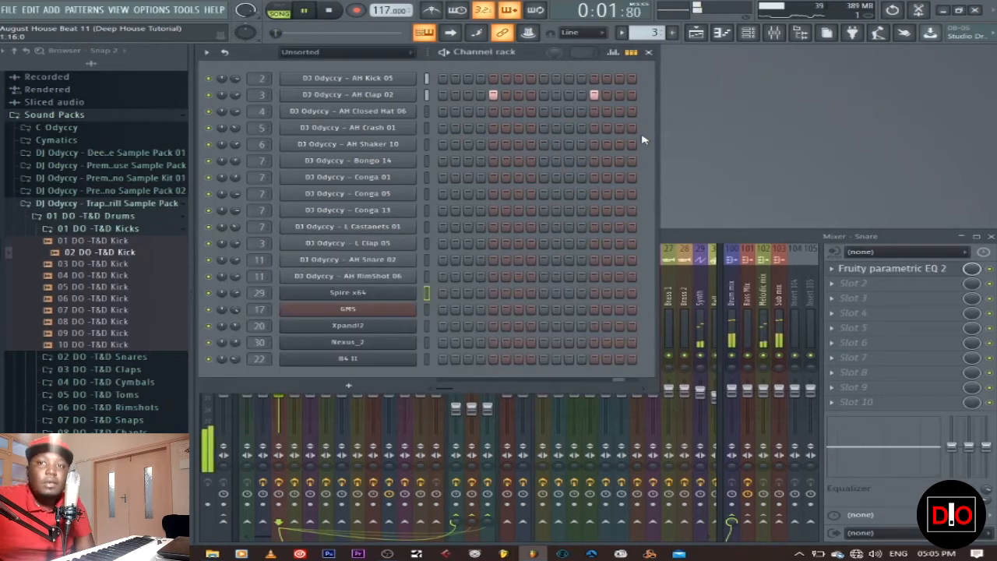
pyautogui.click(328, 12)
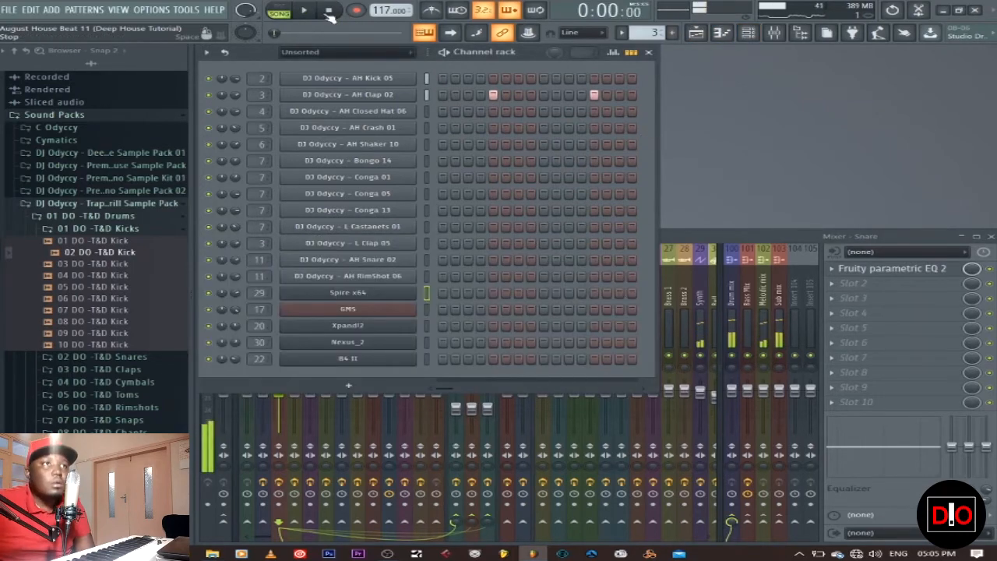
# Step: Unmute the Hat track in the playlist, play the beat while showing the Hat pattern's channel rack steps, and stop playback
pyautogui.click(697, 33)
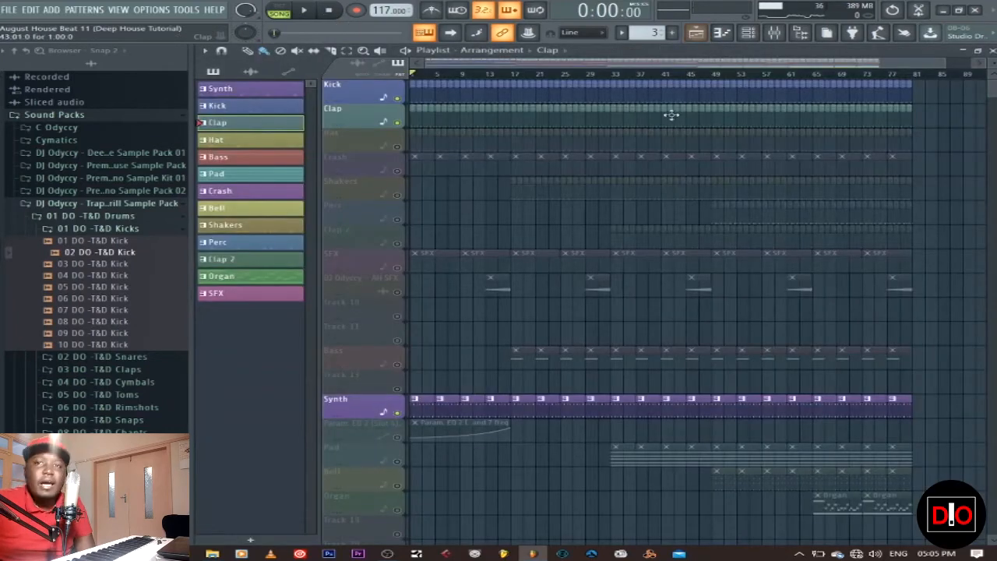
pyautogui.click(397, 146)
pyautogui.click(304, 10)
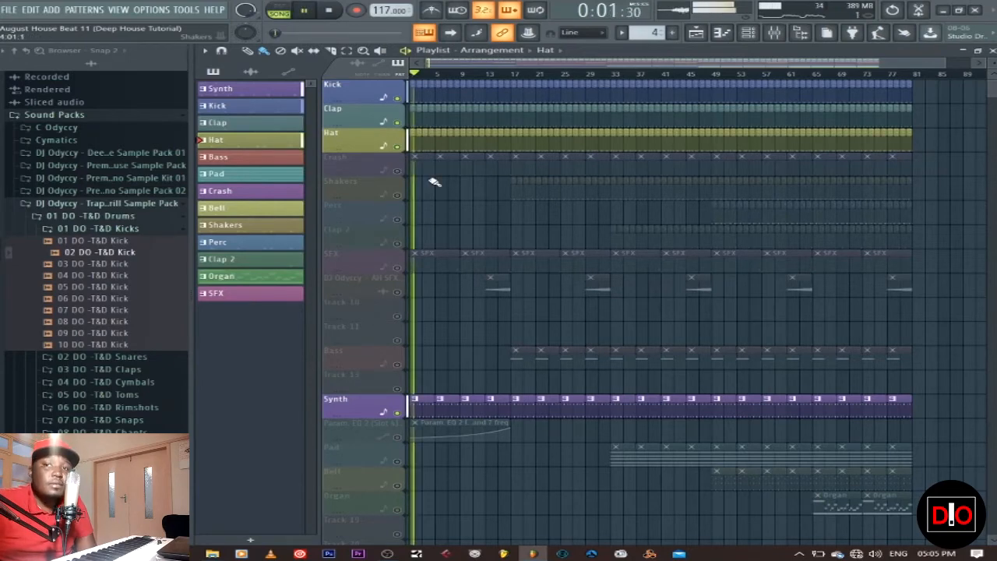
pyautogui.click(990, 51)
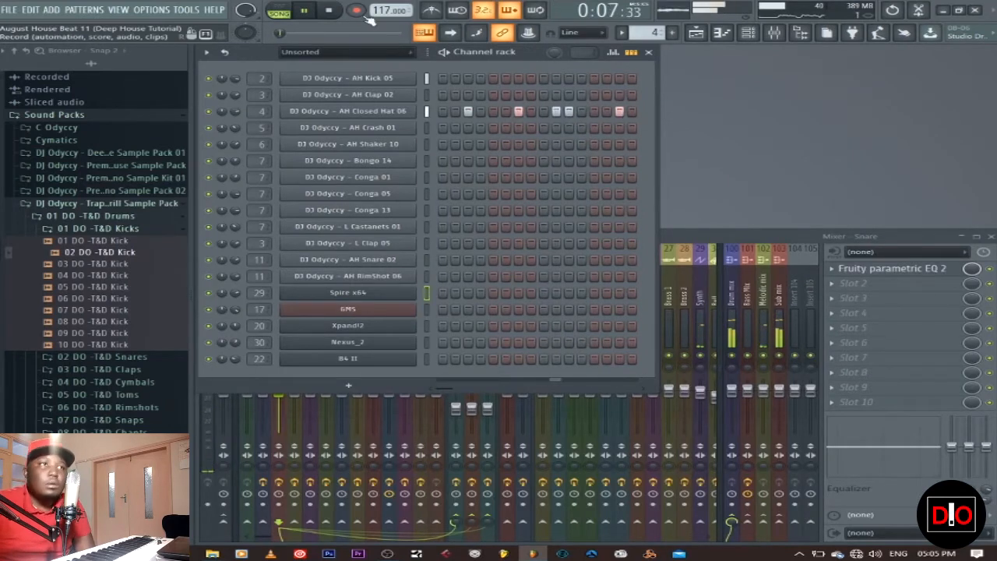
pyautogui.click(330, 10)
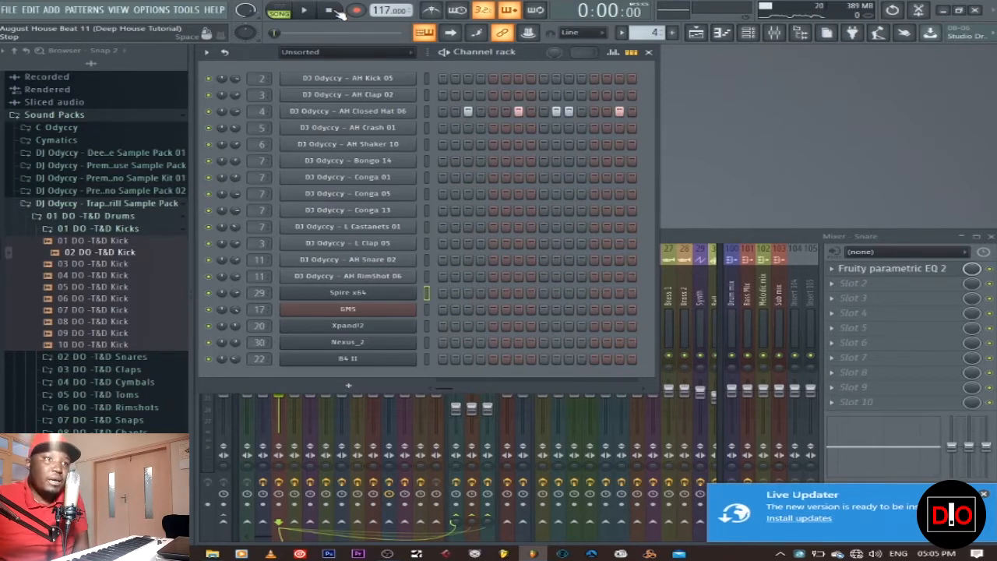
pyautogui.press('space')
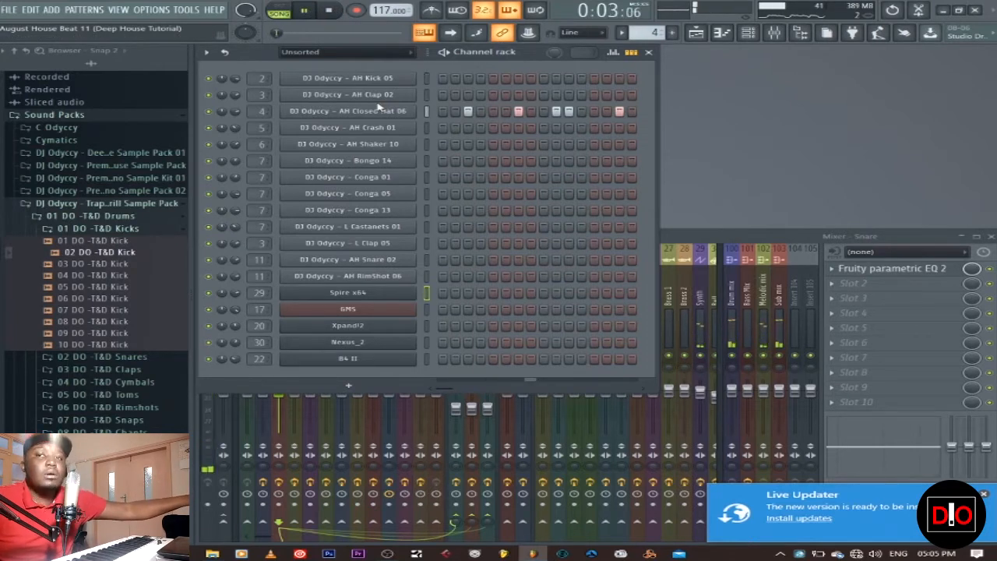
pyautogui.click(330, 11)
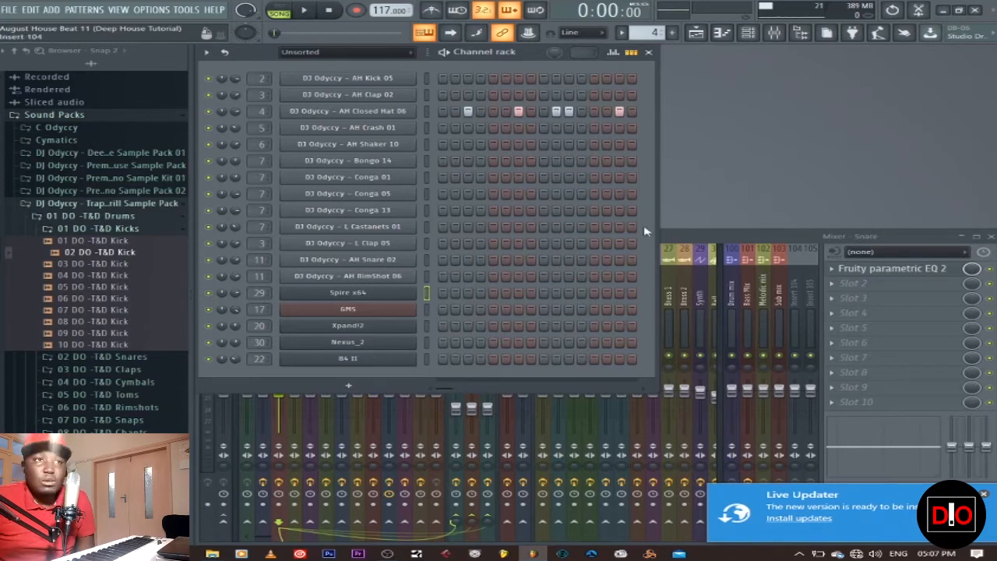
# Step: Examine the Fruity parametric EQ 2 on the Hat mixer track during playback, and close the equalizer
pyautogui.click(309, 11)
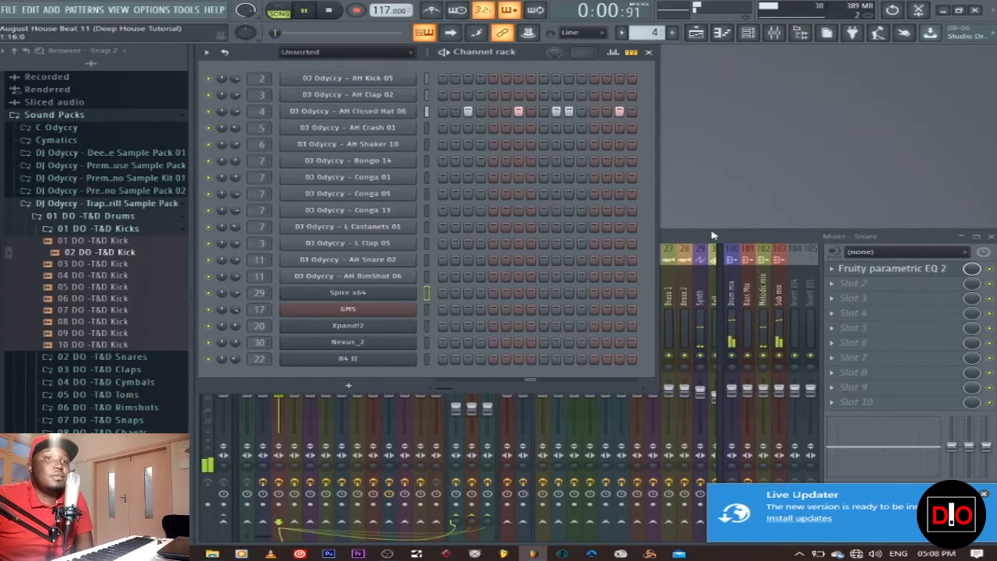
pyautogui.press('F9')
pyautogui.click(292, 308)
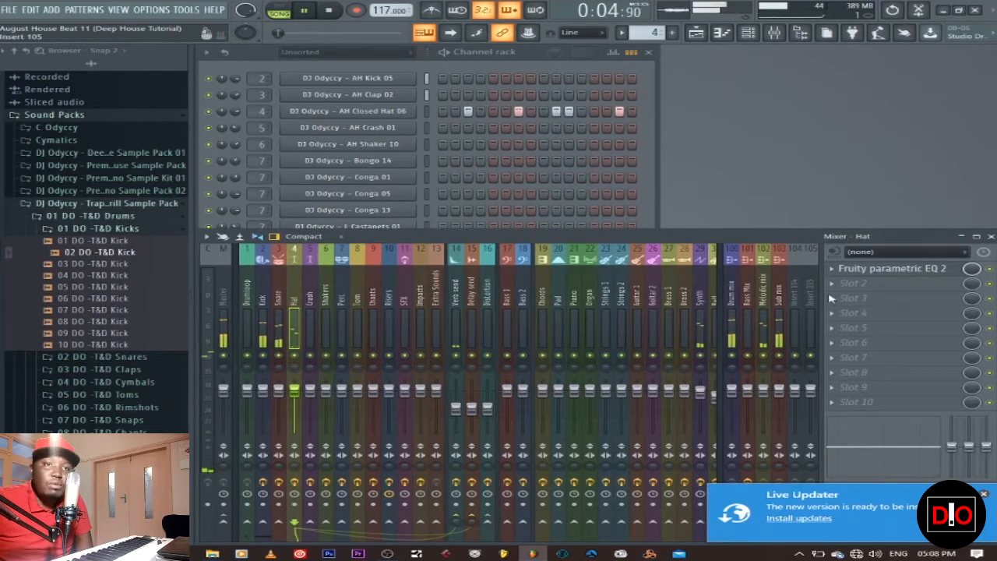
pyautogui.click(886, 268)
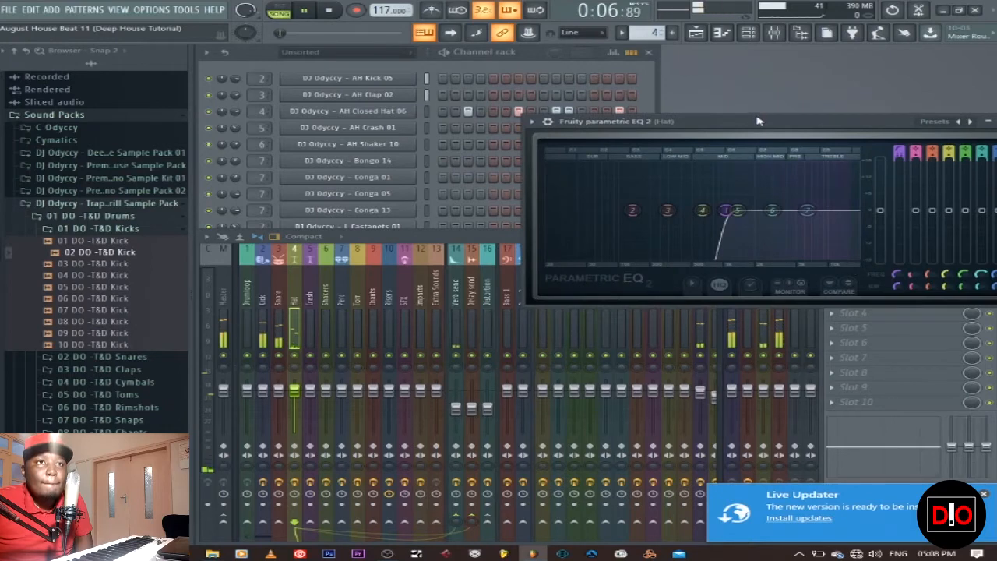
pyautogui.moveTo(715, 124); pyautogui.dragTo(428, 144)
pyautogui.press('space')
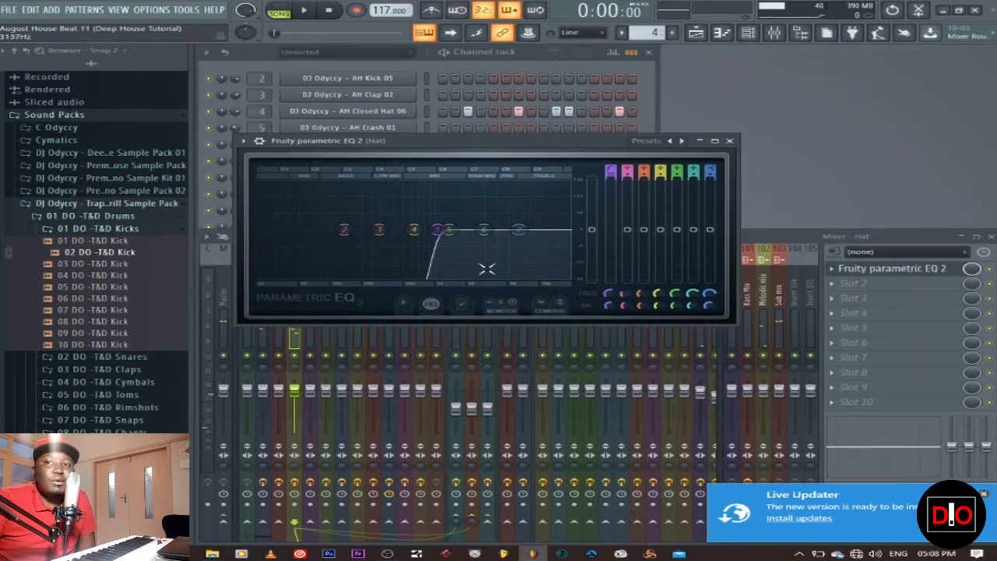
pyautogui.click(728, 141)
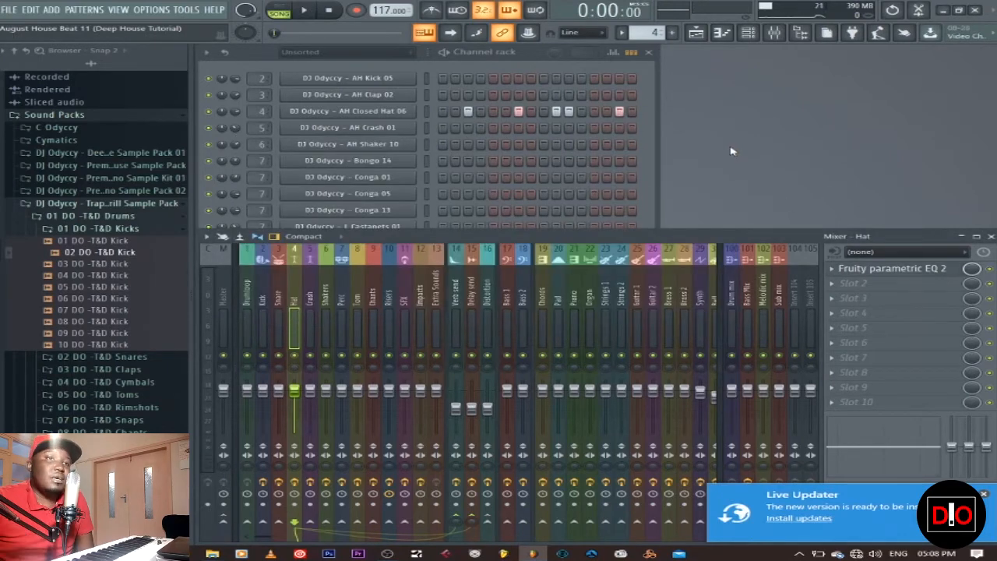
# Step: Select the Bass pattern and unmute the Bass track in the playlist
pyautogui.click(652, 212)
pyautogui.press('KP_Add')
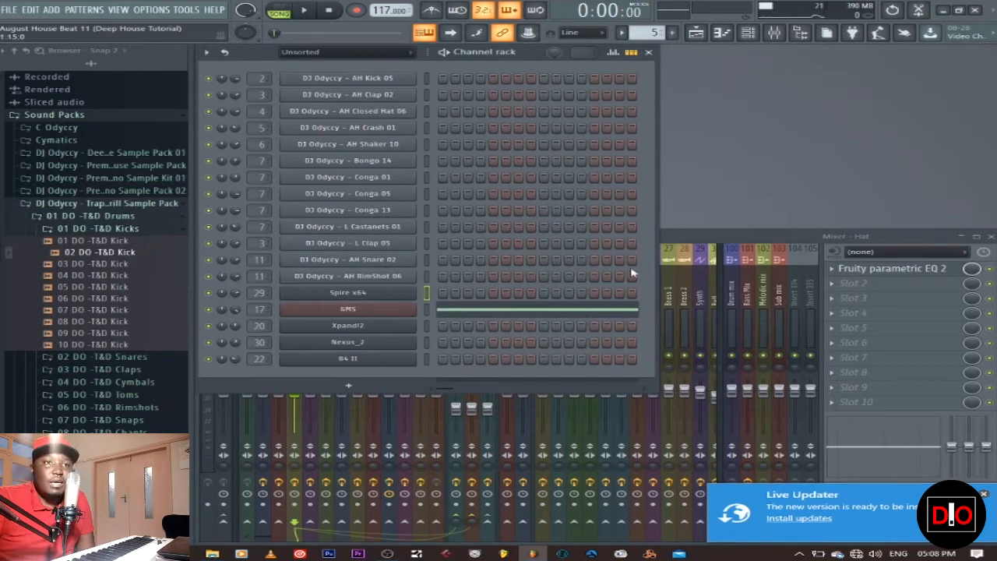
pyautogui.click(695, 32)
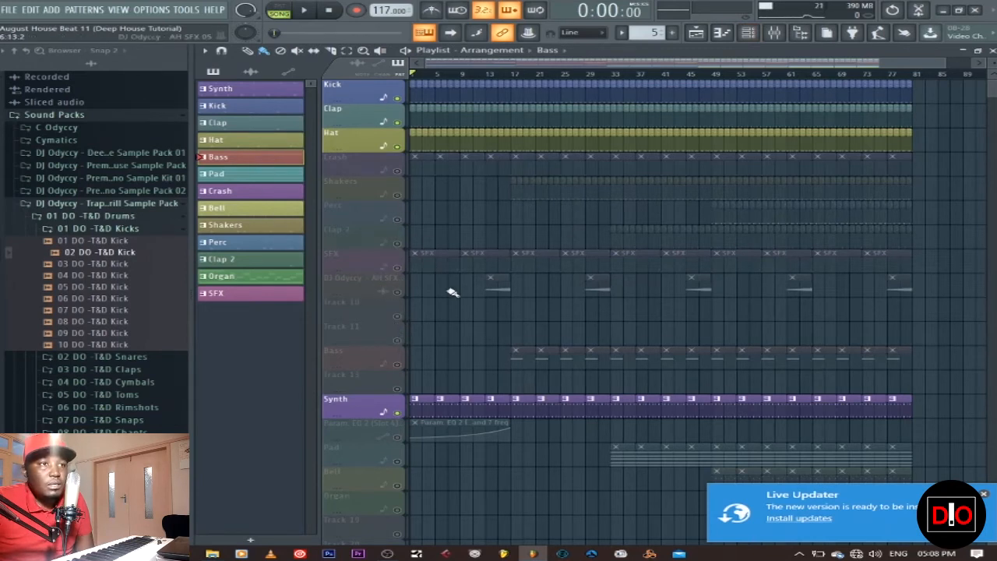
pyautogui.click(403, 369)
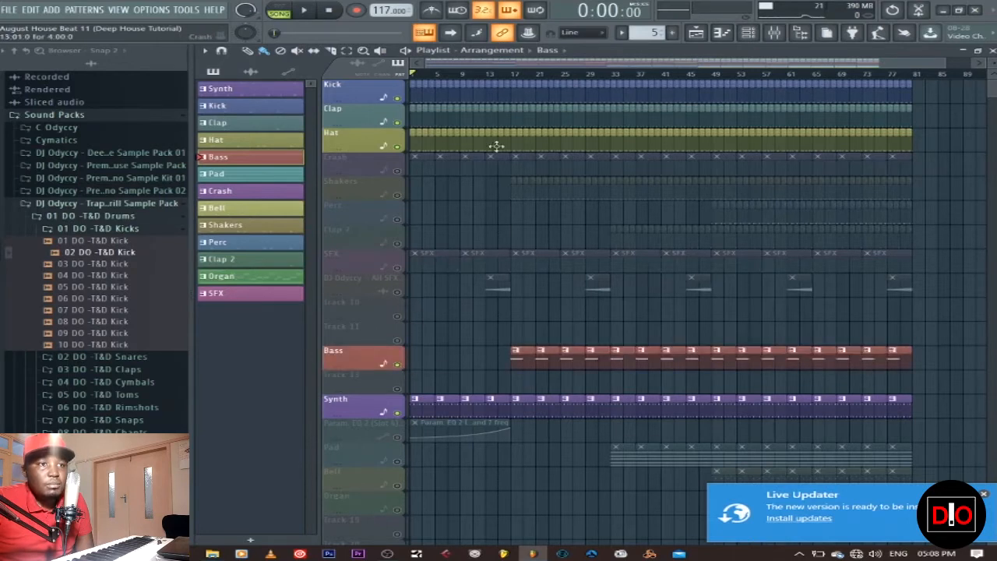
# Step: Play the arrangement from bar 17, where the bass clips begin, and stop playback
pyautogui.click(513, 76)
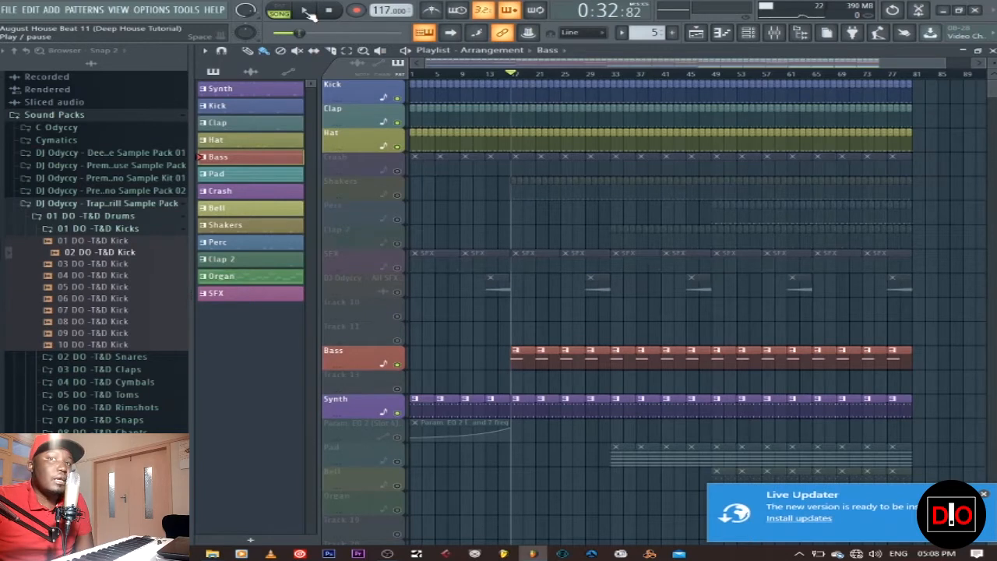
pyautogui.click(306, 11)
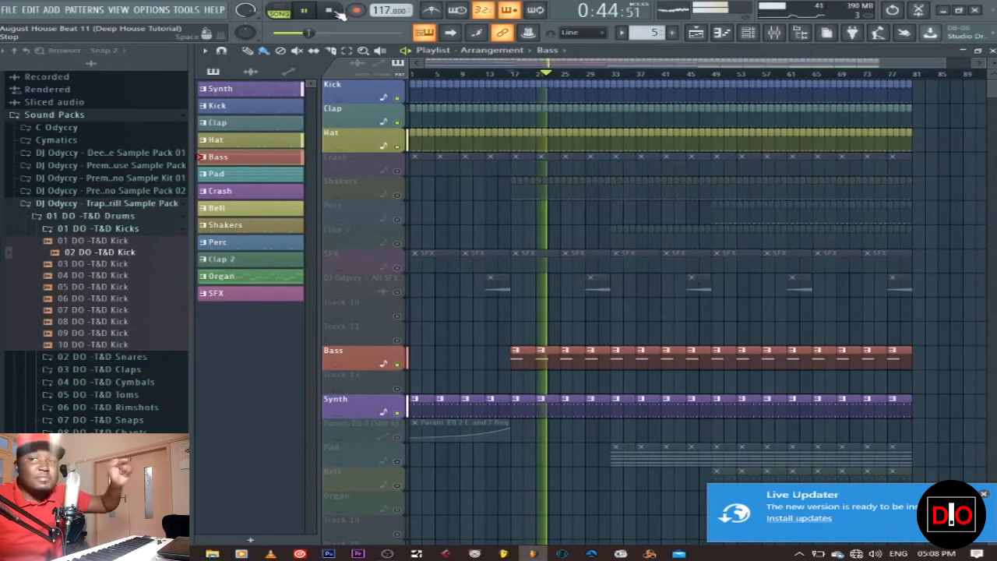
pyautogui.click(338, 11)
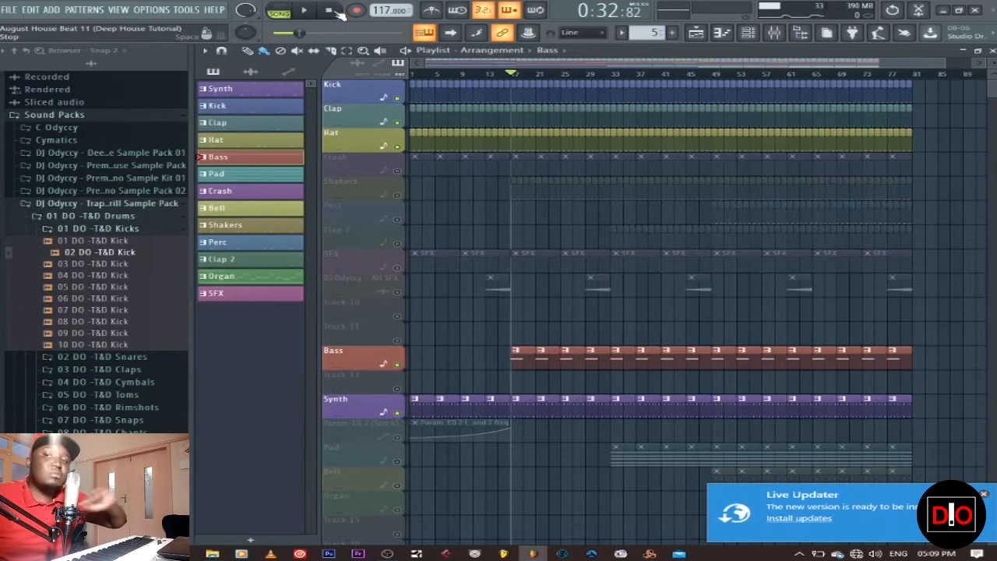
# Step: View the Bass pattern's notes in the GMS piano roll, deleting the stray note placed near bar 6, and close the piano roll
pyautogui.doubleClick(523, 359)
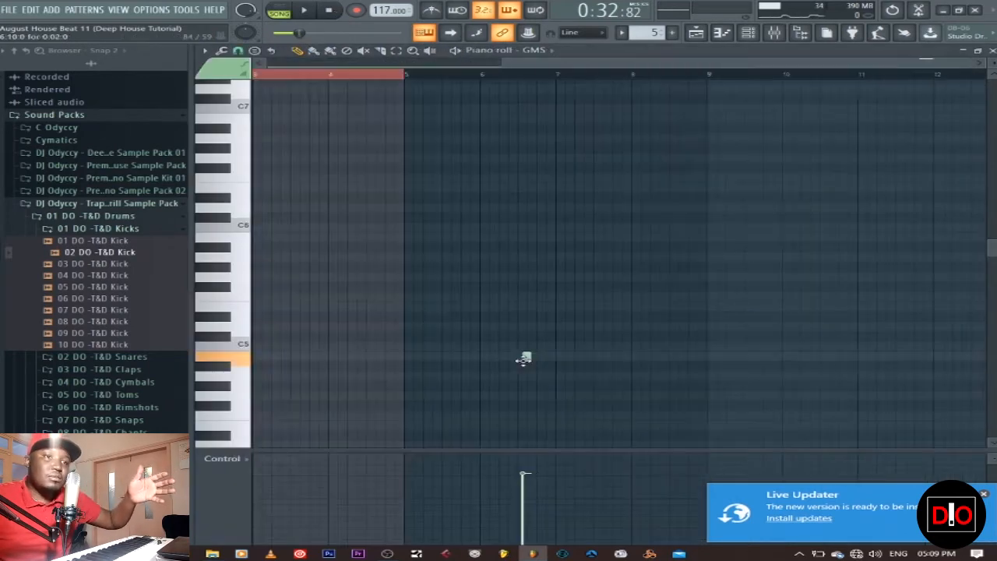
pyautogui.rightClick(524, 362)
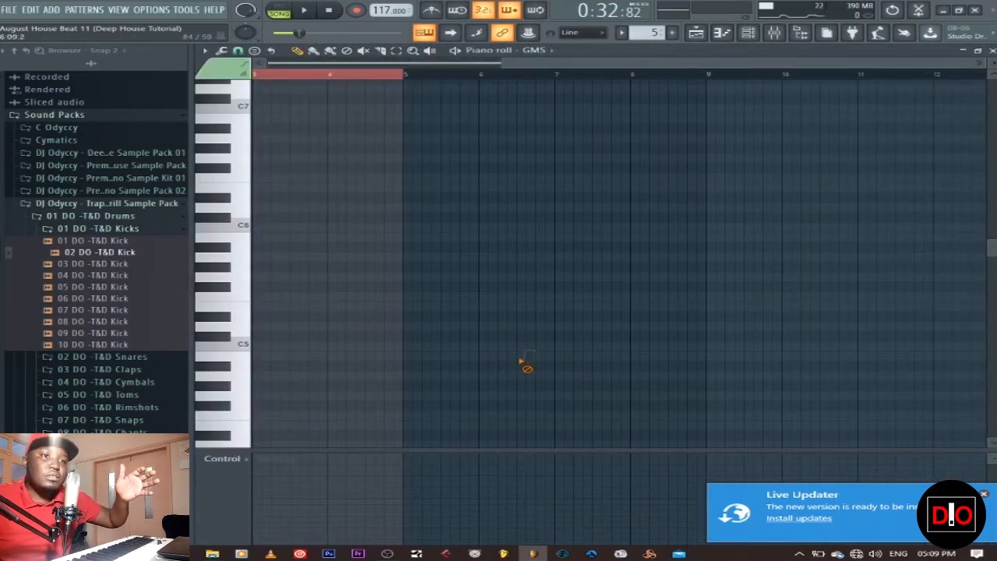
pyautogui.moveTo(530, 65); pyautogui.dragTo(243, 71)
pyautogui.scroll(-2, 361, 291)
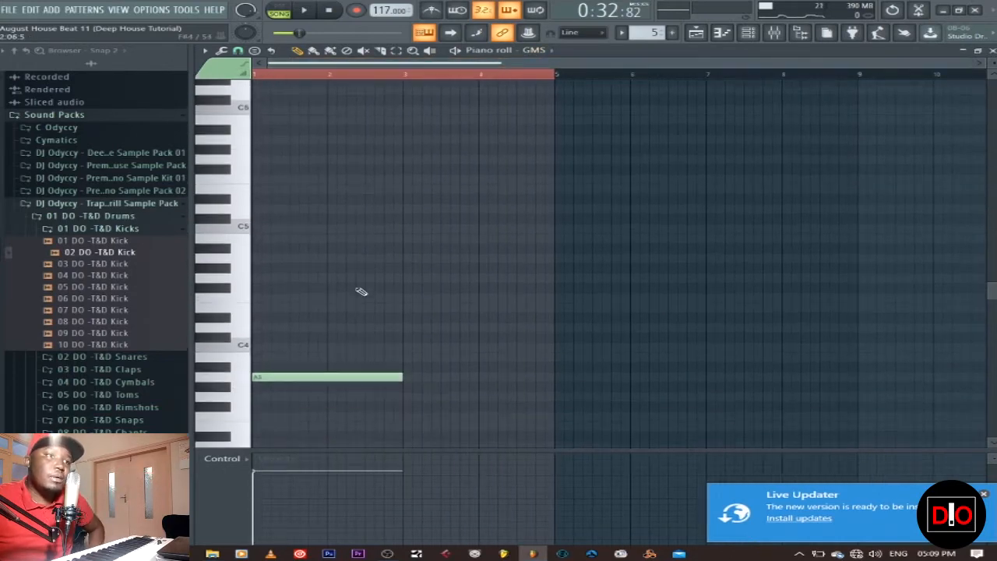
pyautogui.scroll(-2, 360, 291)
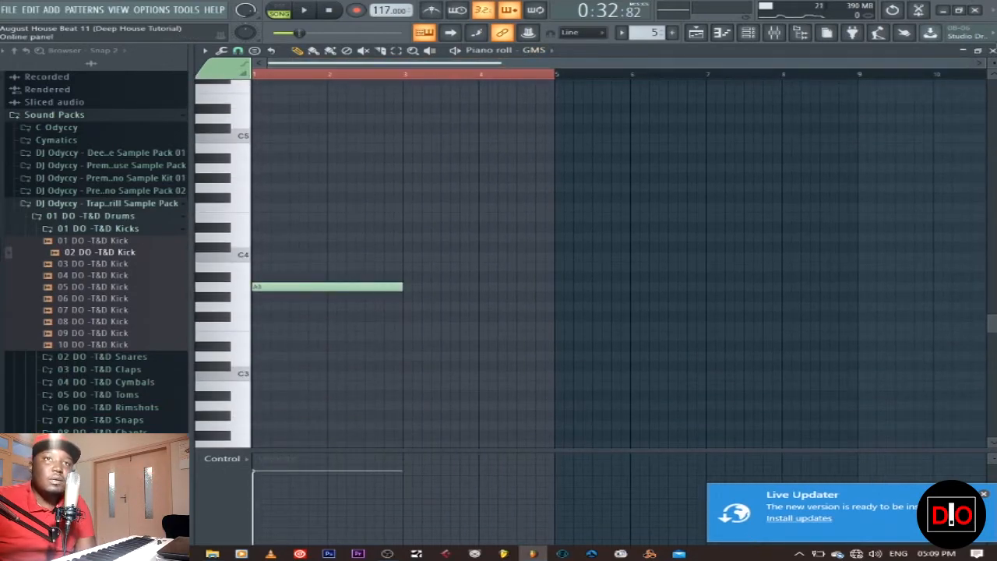
pyautogui.click(991, 51)
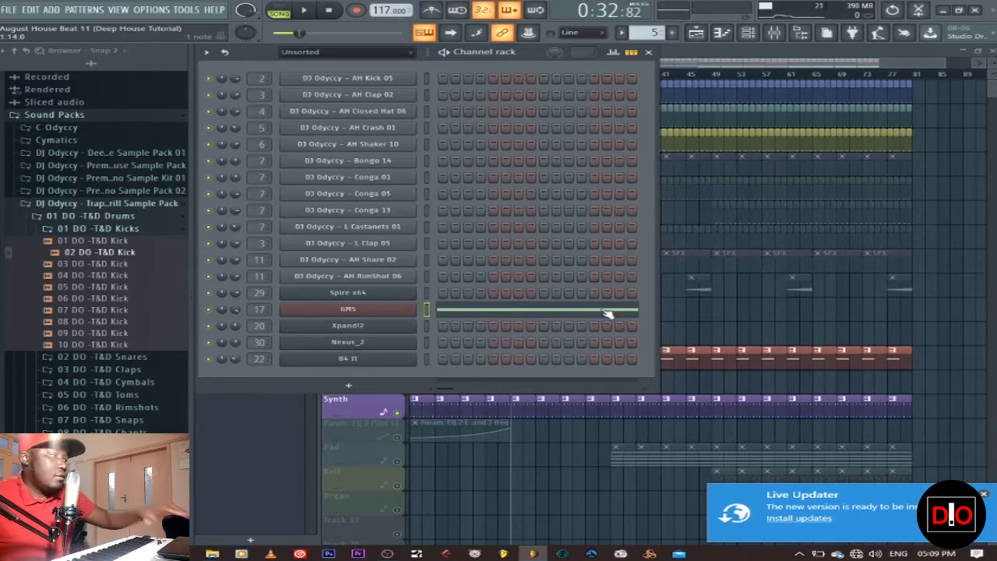
# Step: Open the GMS synthesizer to view the bass preset, close it, and return to the playlist
pyautogui.click(372, 312)
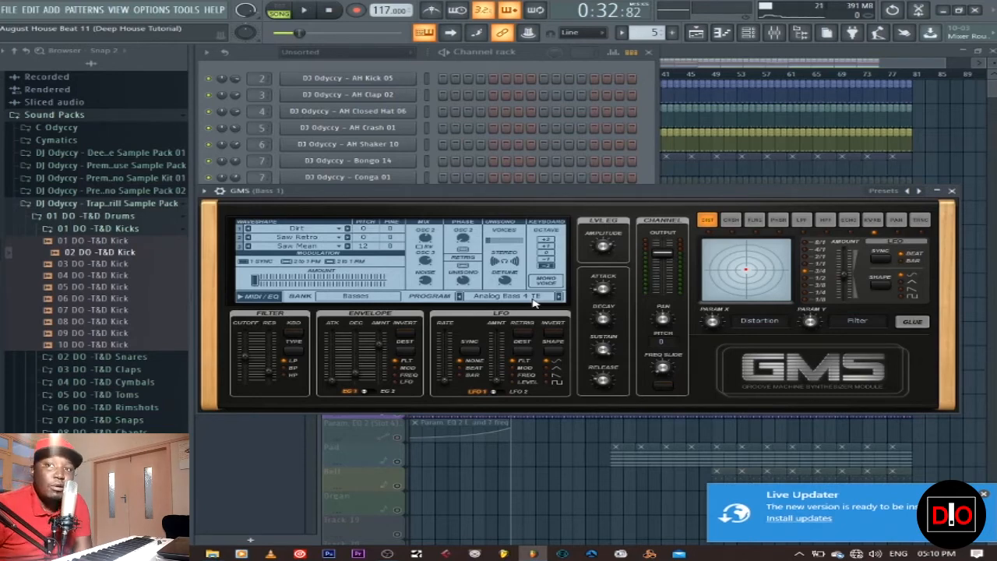
pyautogui.click(952, 191)
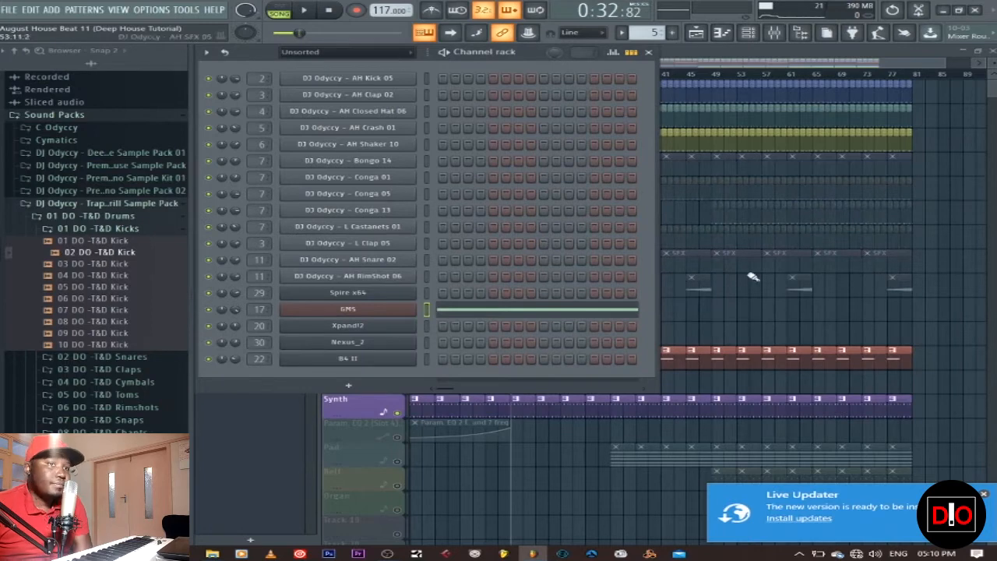
pyautogui.click(744, 52)
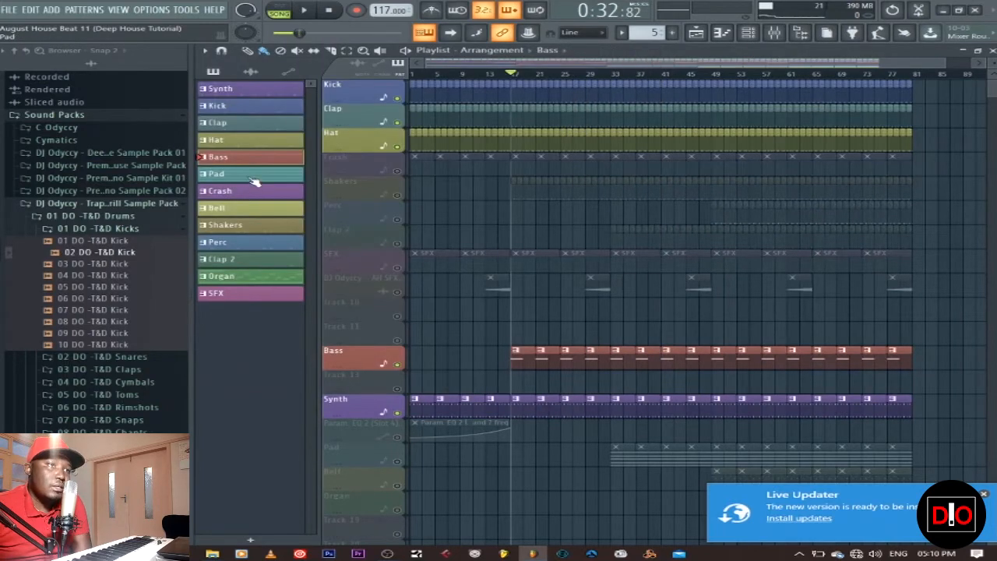
# Step: Show the Bass 1 track and its routing in the mixer, and dismiss the Live Updater notification
pyautogui.click(774, 35)
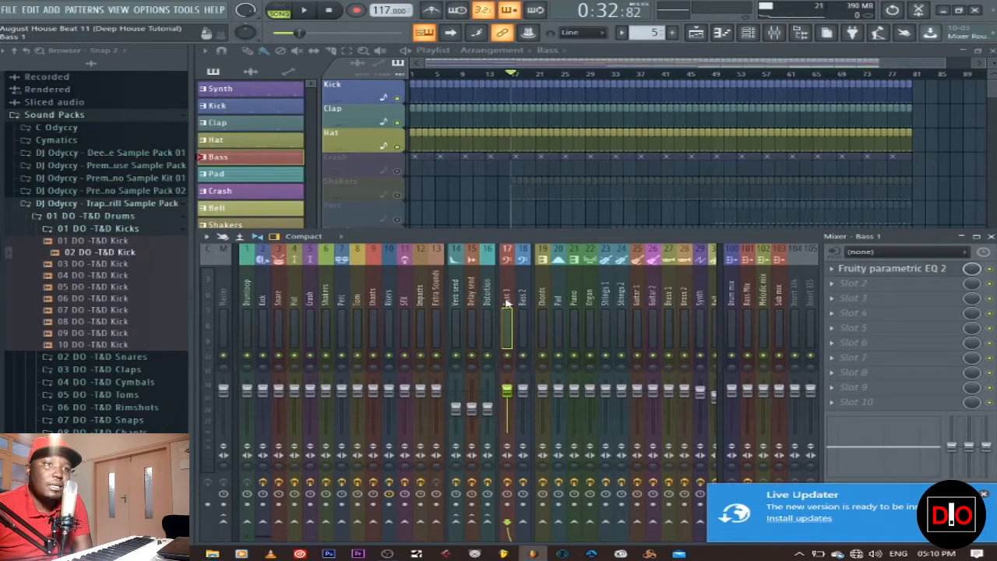
pyautogui.moveTo(269, 536); pyautogui.dragTo(309, 536)
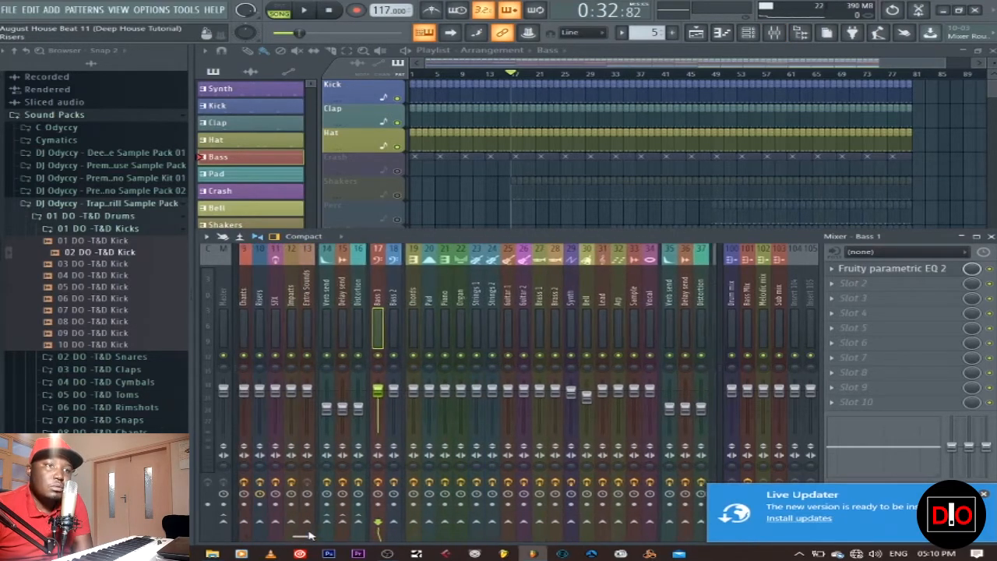
pyautogui.click(985, 495)
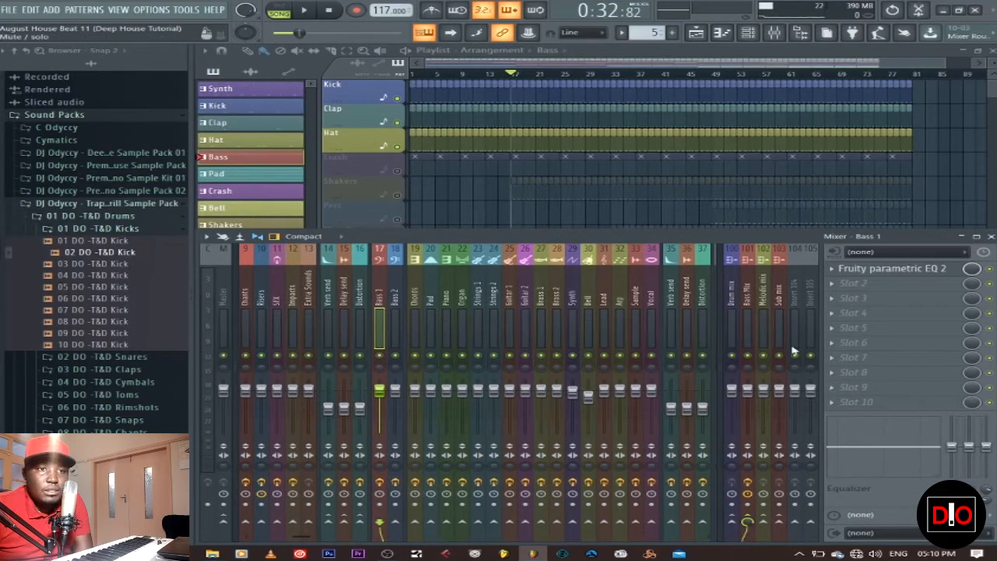
# Step: Open the Fruity Limiter on the Bass Mix track and choose Kick as its compressor's sidechain input
pyautogui.click(749, 305)
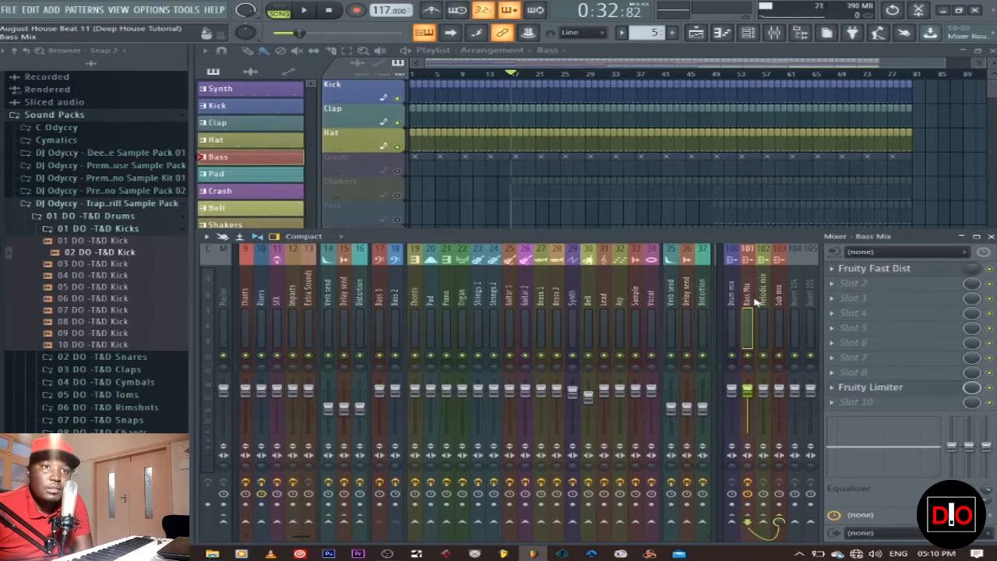
pyautogui.click(897, 395)
pyautogui.moveTo(649, 194); pyautogui.dragTo(572, 151)
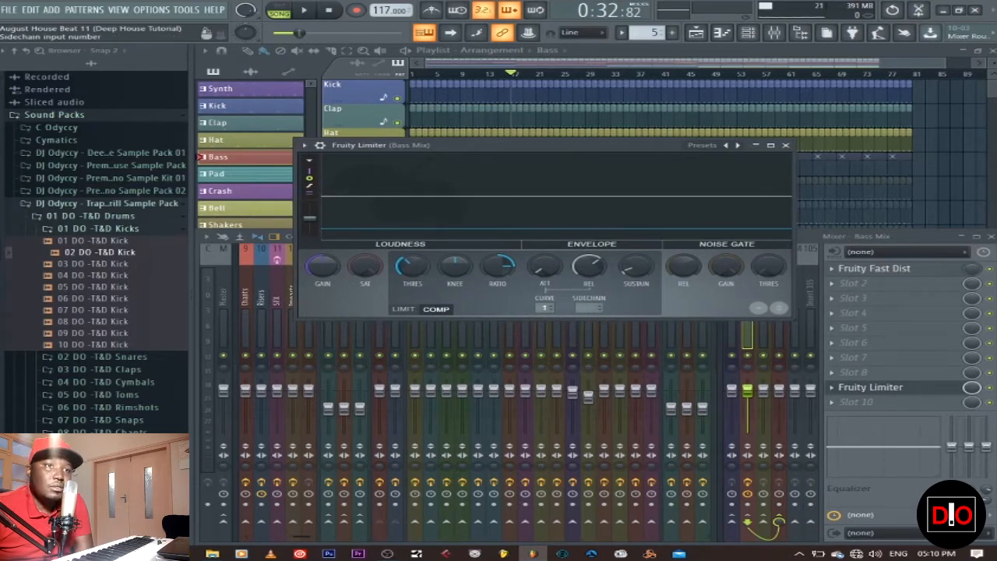
pyautogui.click(586, 306)
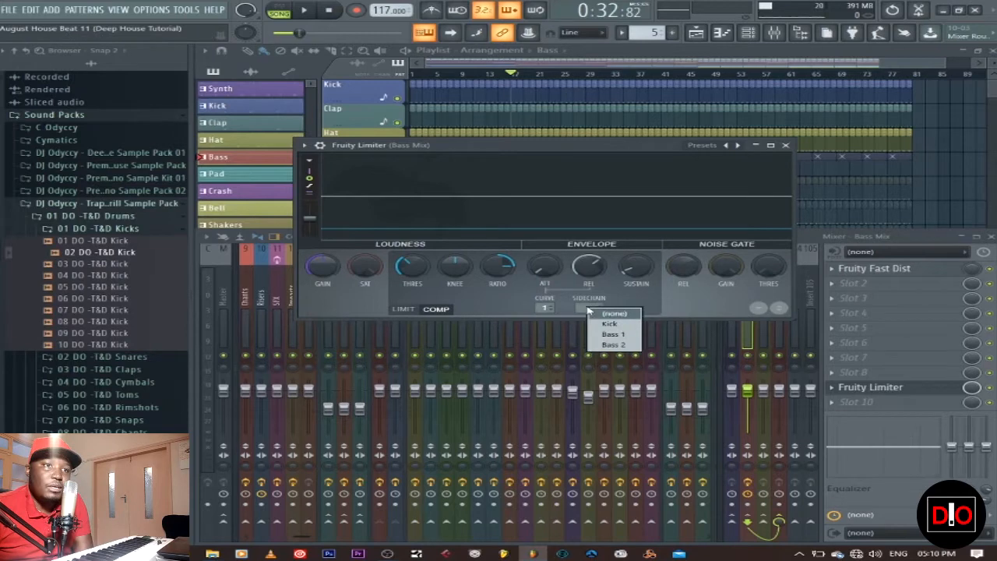
pyautogui.click(627, 325)
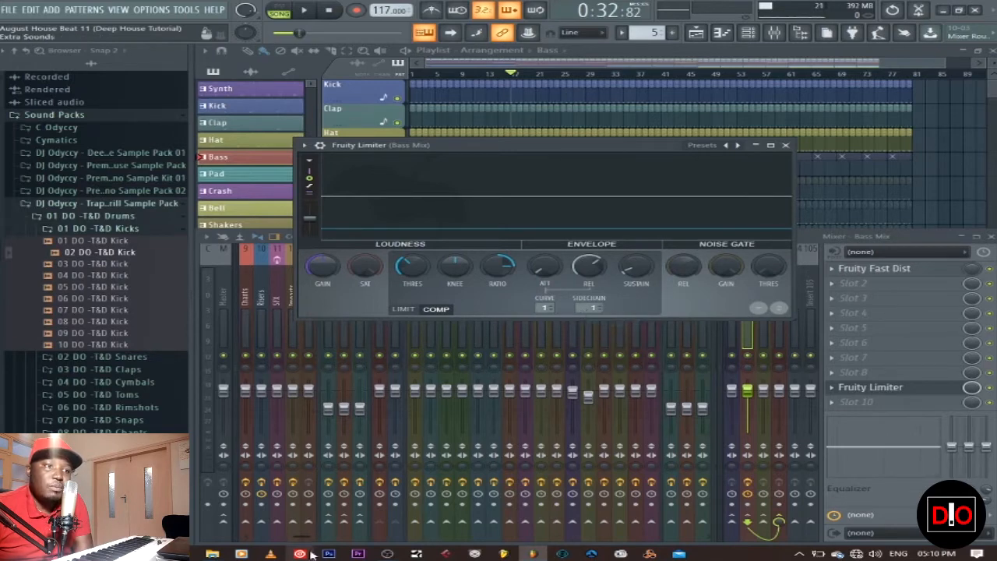
# Step: Select the Kick track in the mixer, show its sidechain routing options for the Bass Mix track, and dismiss them
pyautogui.click(296, 539)
pyautogui.moveTo(294, 539); pyautogui.dragTo(258, 538)
pyautogui.click(247, 288)
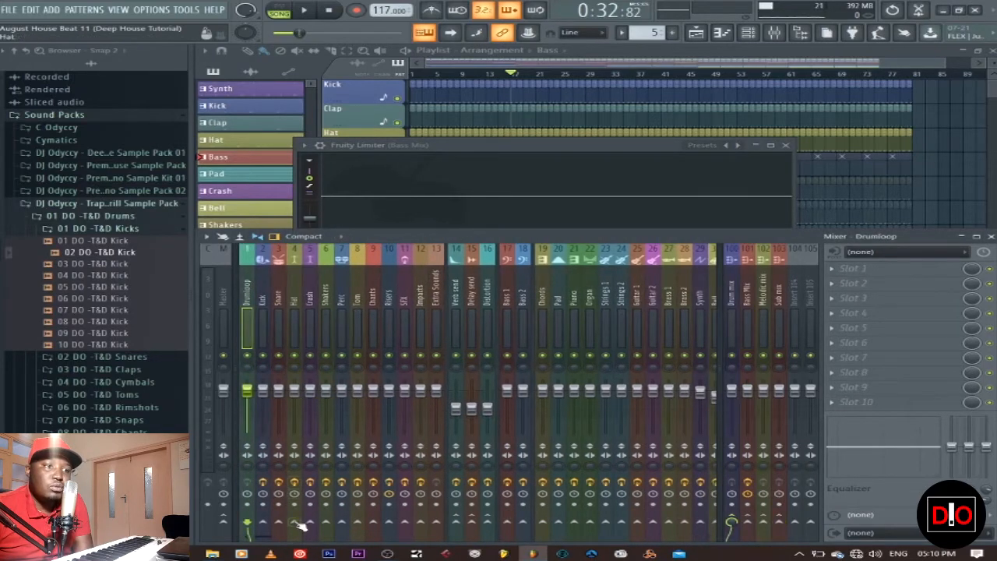
pyautogui.click(748, 300)
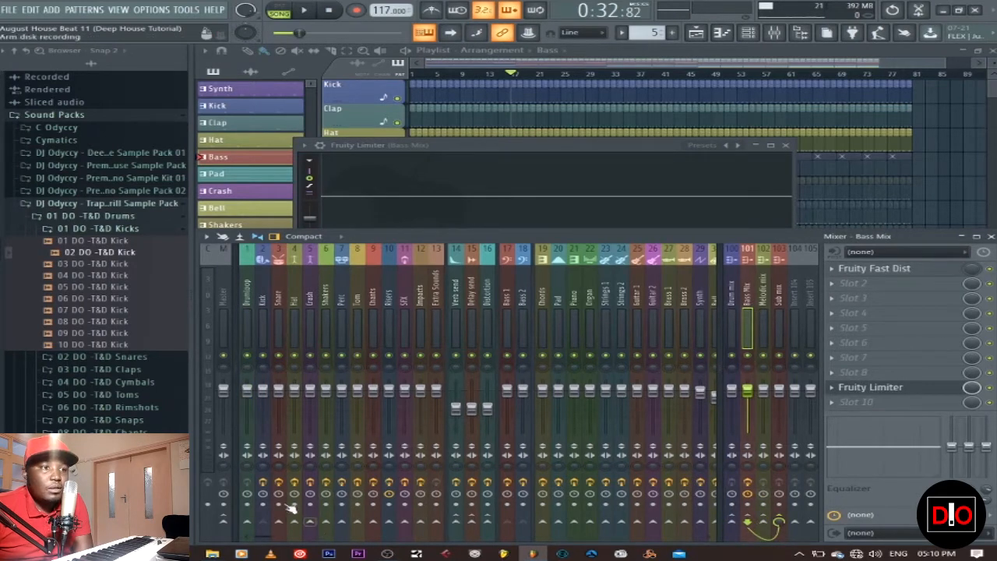
pyautogui.click(262, 295)
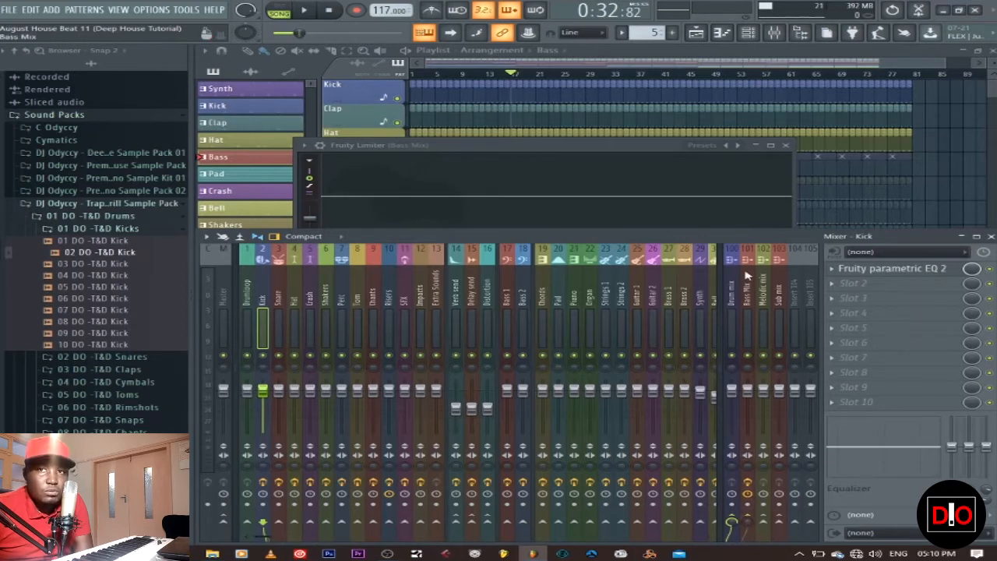
pyautogui.rightClick(747, 520)
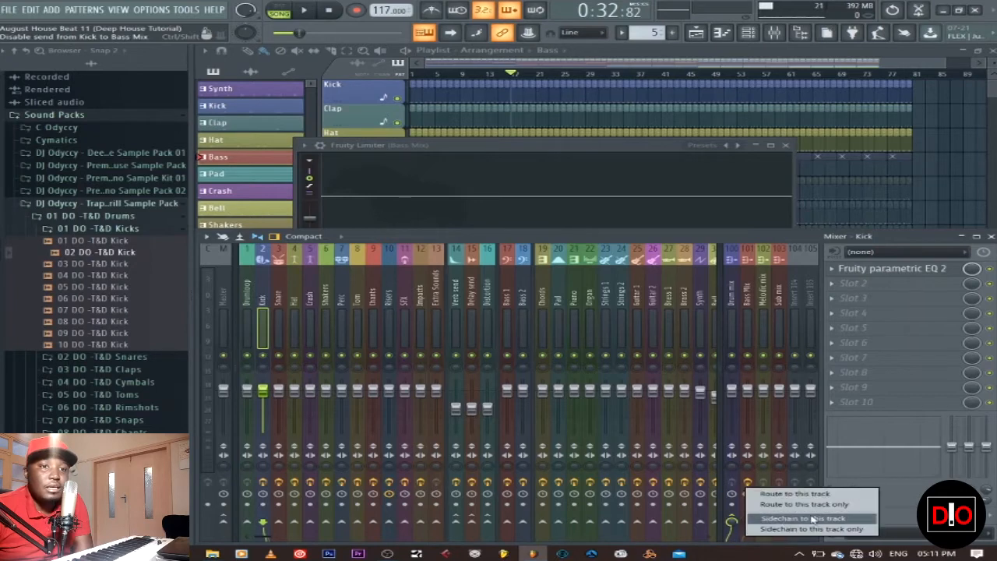
pyautogui.click(736, 238)
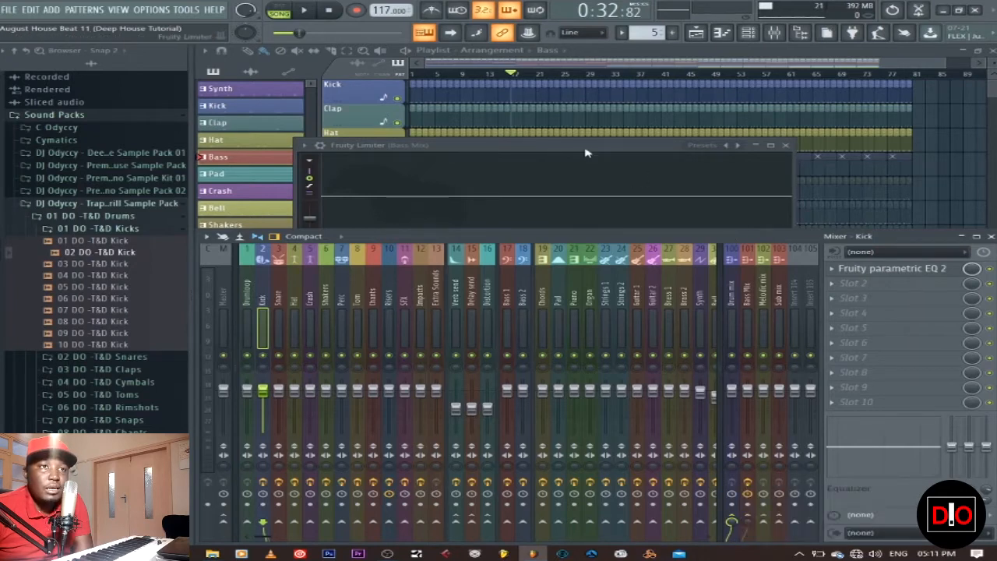
# Step: Return to the Bass Mix limiter and reselect Kick as the sidechain input
pyautogui.click(586, 150)
pyautogui.click(592, 306)
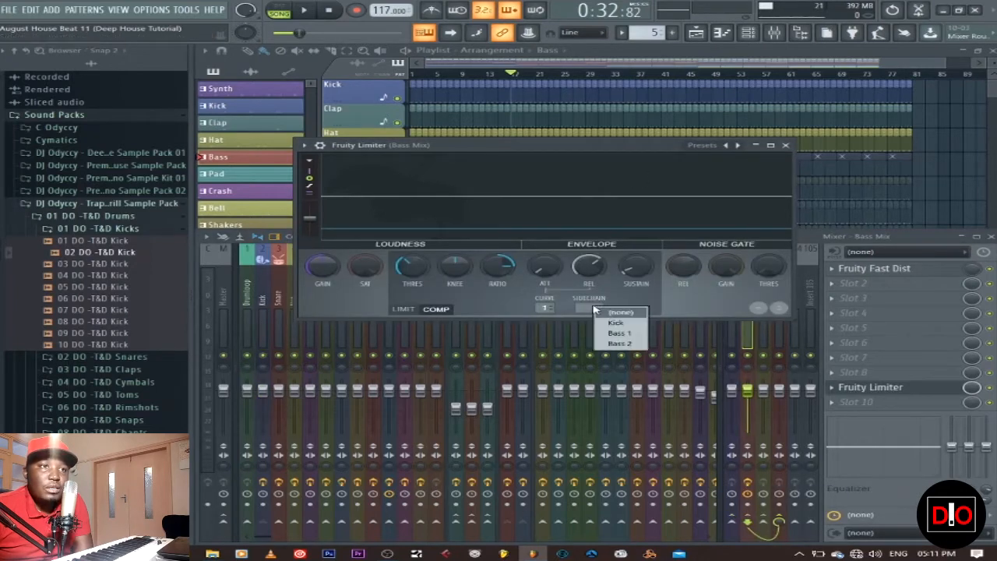
pyautogui.click(614, 325)
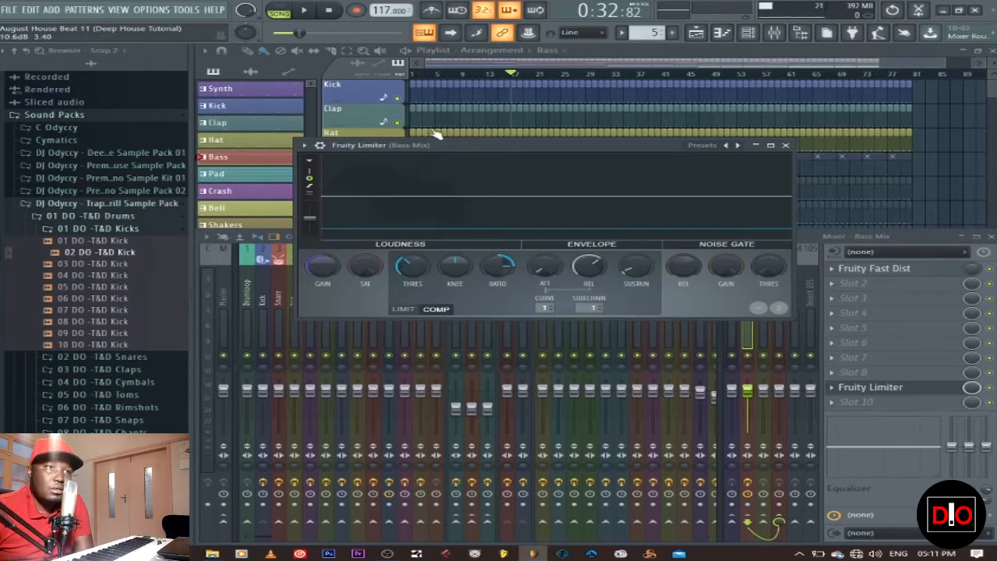
# Step: Play the arrangement twice from bar 17 to watch the kick duck the bass in the limiter, stopping each time
pyautogui.press('space')
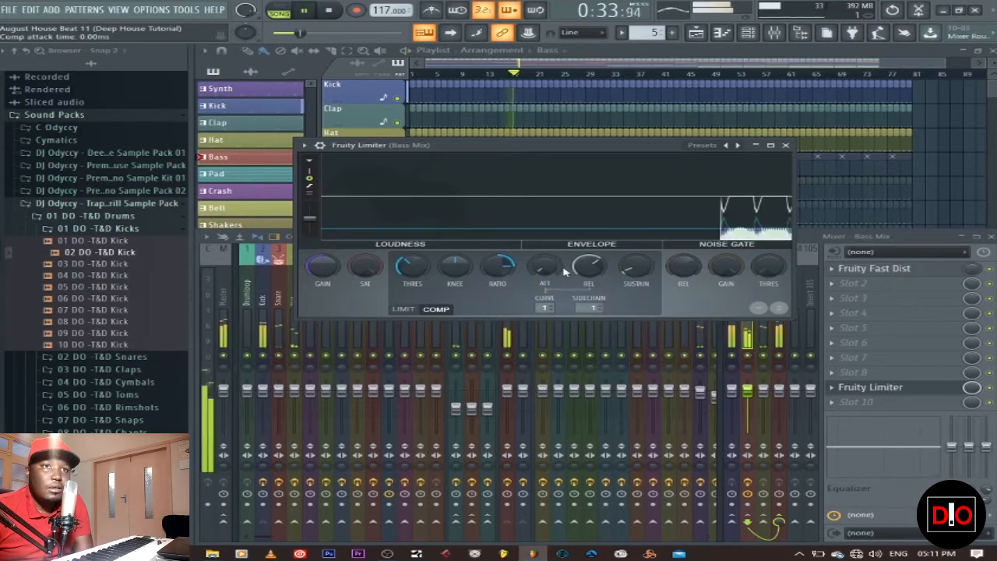
pyautogui.click(328, 11)
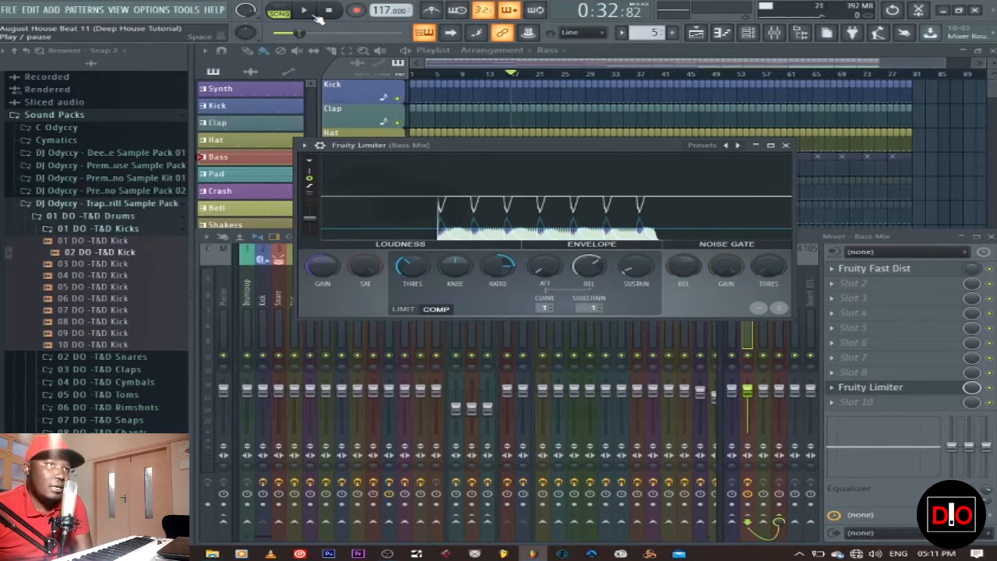
pyautogui.click(312, 13)
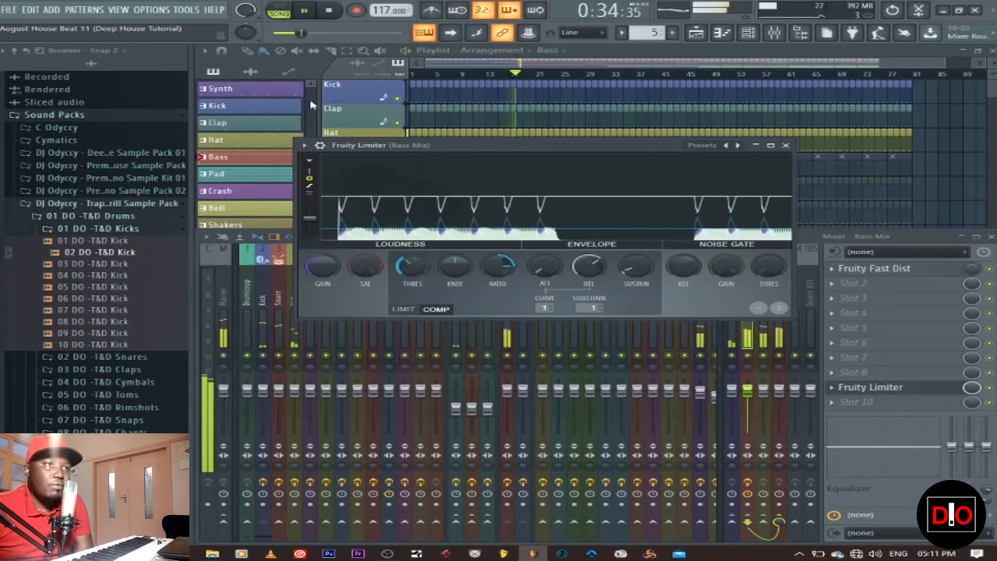
pyautogui.click(330, 11)
# Step: Lower the Bass Mix limiter's compressor threshold, start playback, and adjust the compression ratio
pyautogui.moveTo(408, 267); pyautogui.dragTo(408, 290)
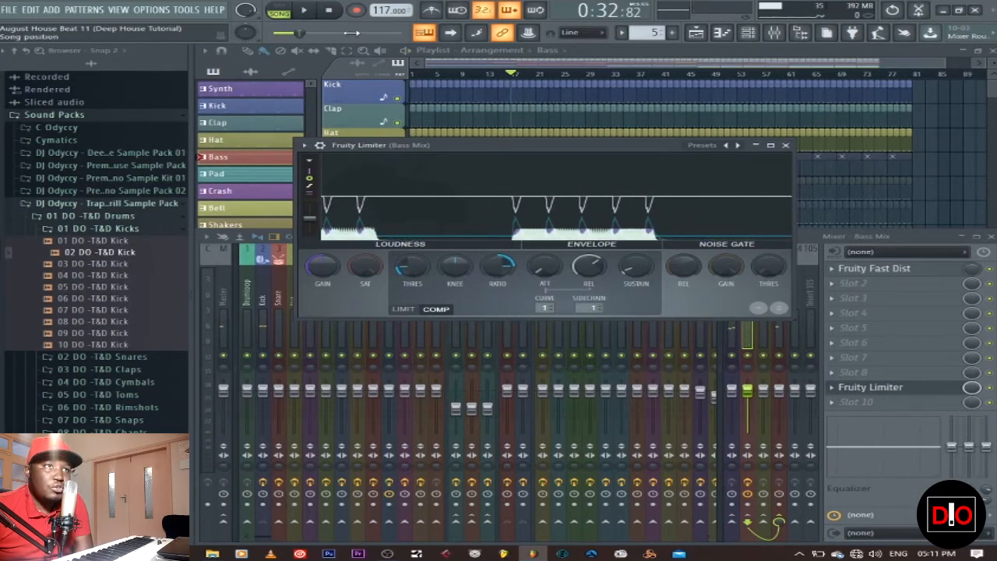
pyautogui.click(315, 11)
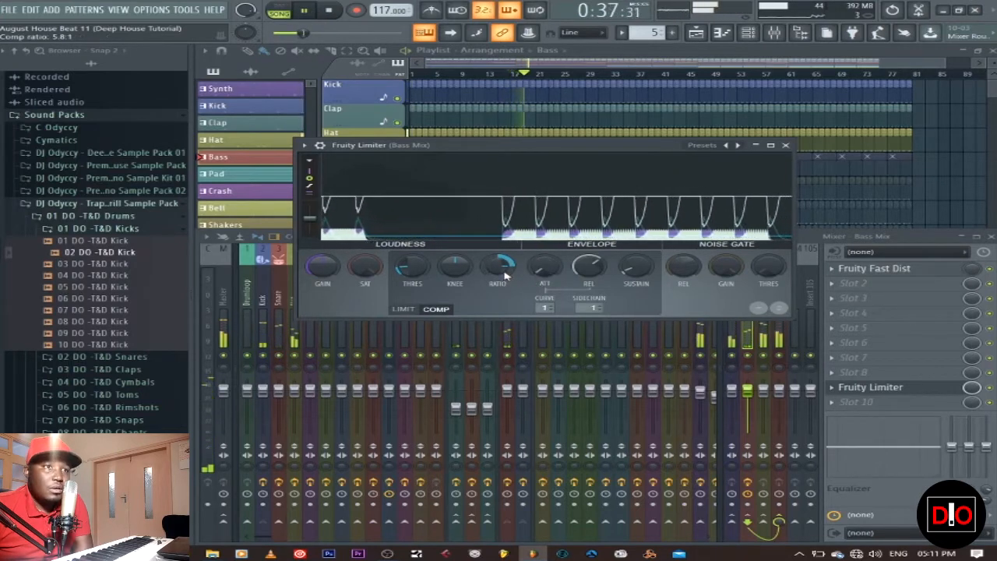
pyautogui.scroll(5, 504, 274)
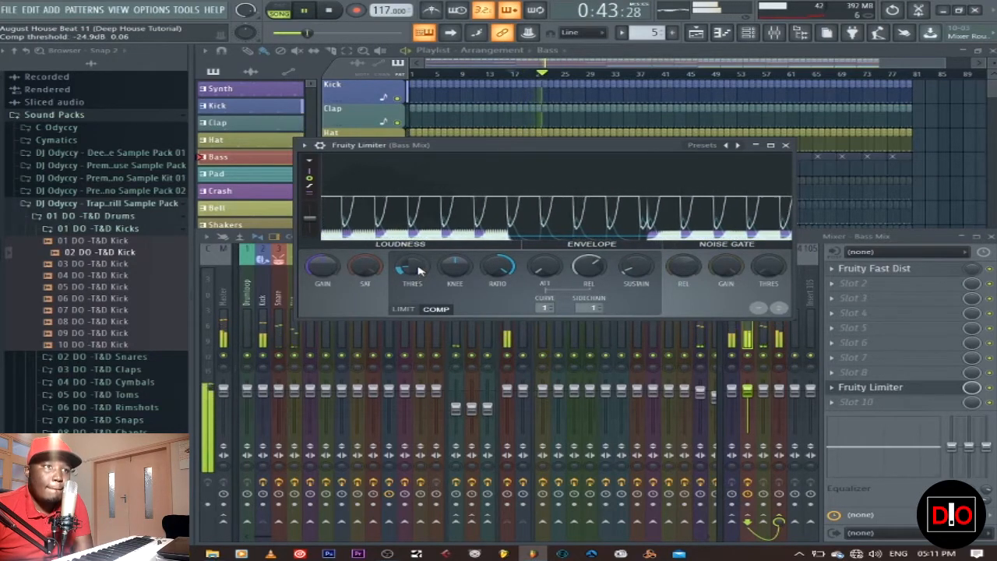
# Step: Sweep the compressor threshold down to -60 dB and back up during playback, stop playback, and close the limiter
pyautogui.scroll(-5, 416, 269)
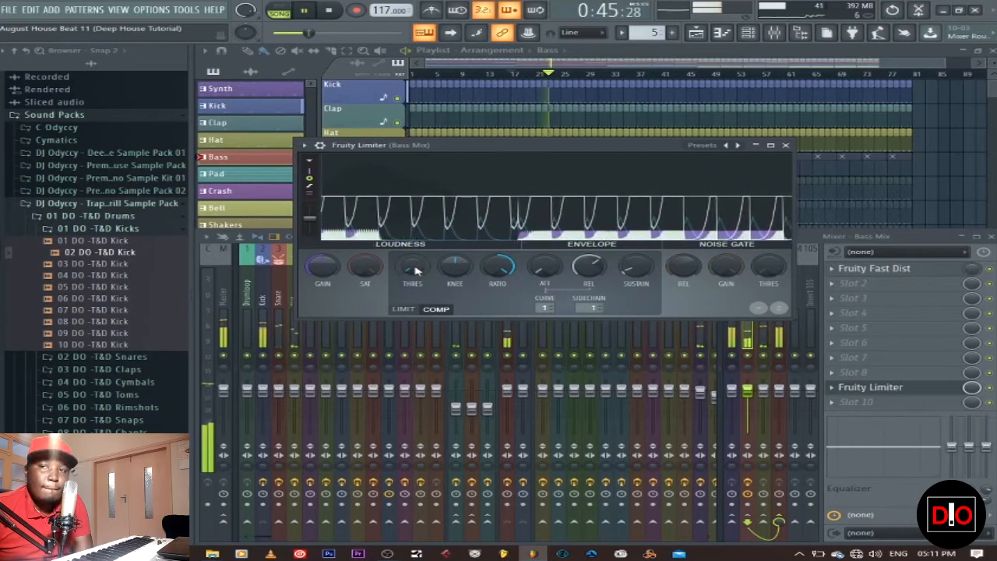
pyautogui.scroll(3, 415, 269)
pyautogui.scroll(-4, 416, 270)
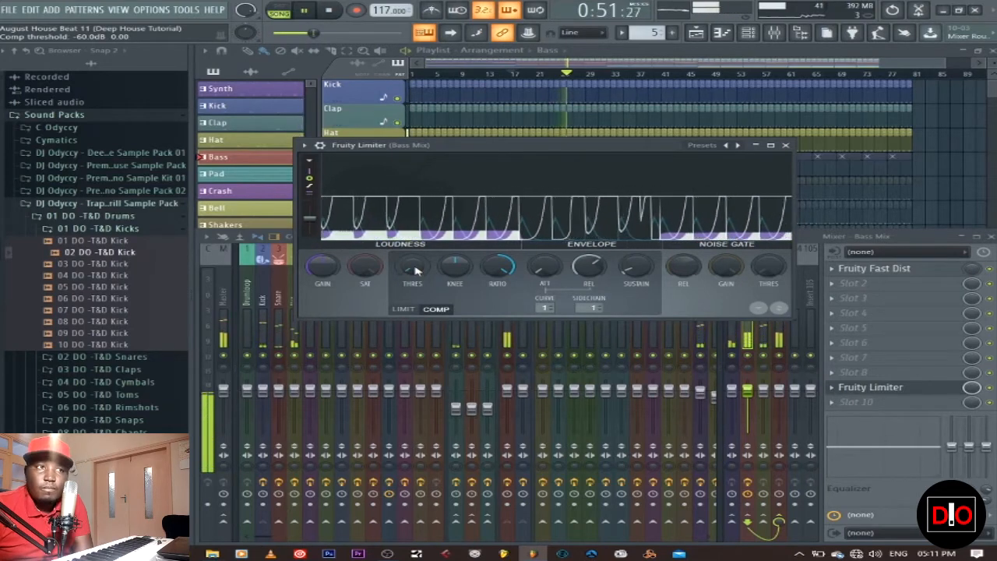
pyautogui.scroll(3, 416, 270)
pyautogui.scroll(1, 416, 270)
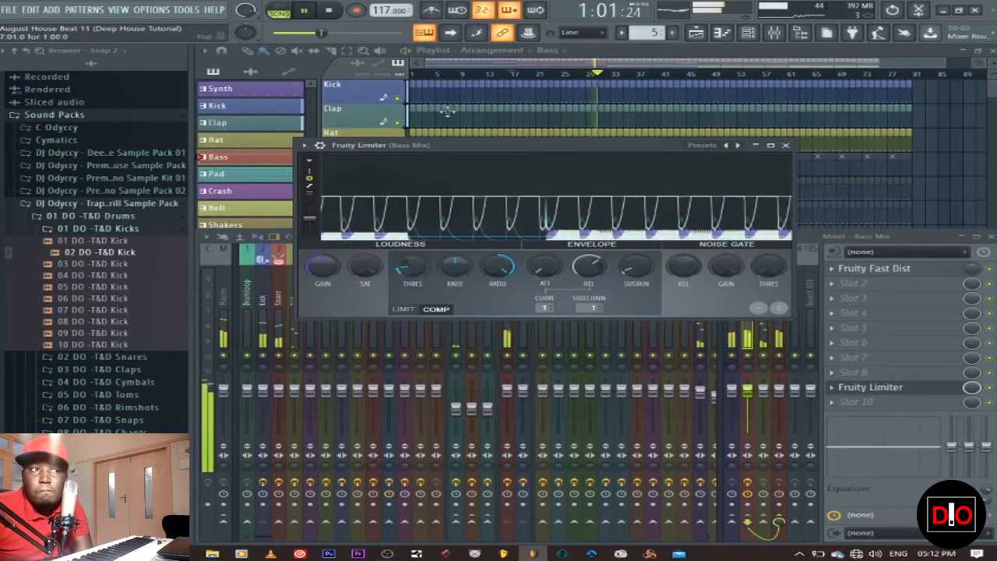
pyautogui.click(330, 11)
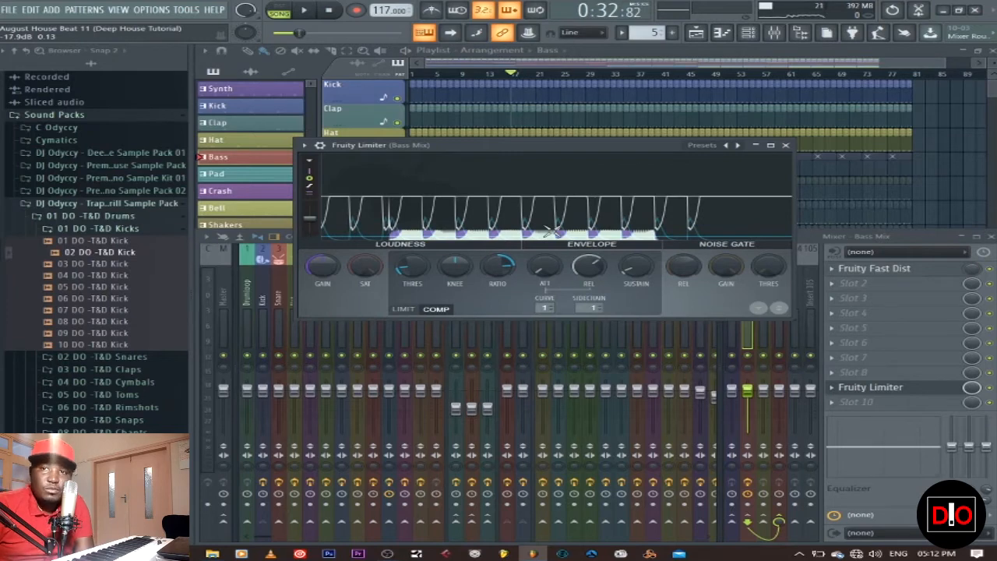
pyautogui.click(786, 146)
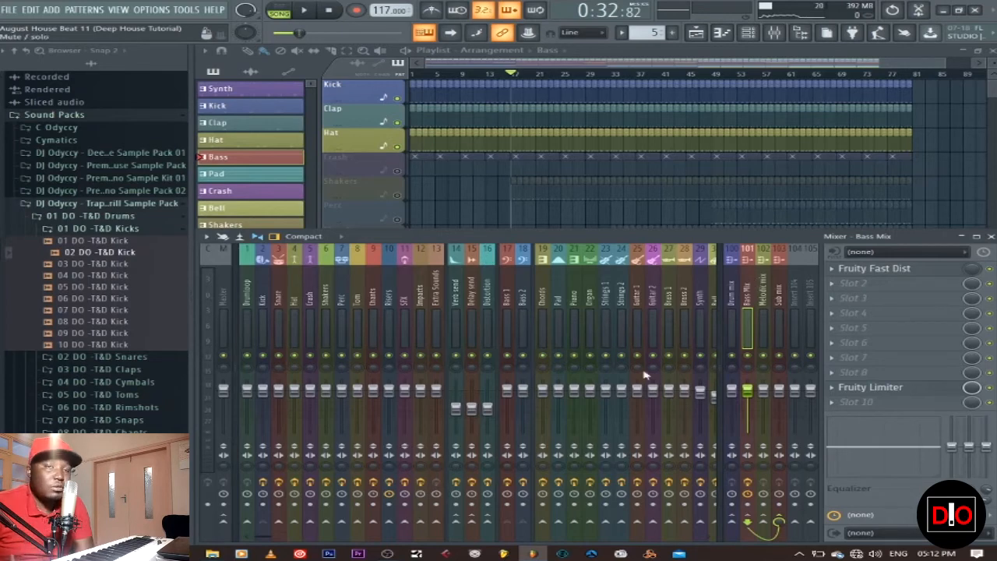
# Step: Bring the melodic tracks into view in the mixer and briefly play the arrangement to find the active synth channel
pyautogui.moveTo(265, 533); pyautogui.dragTo(310, 537)
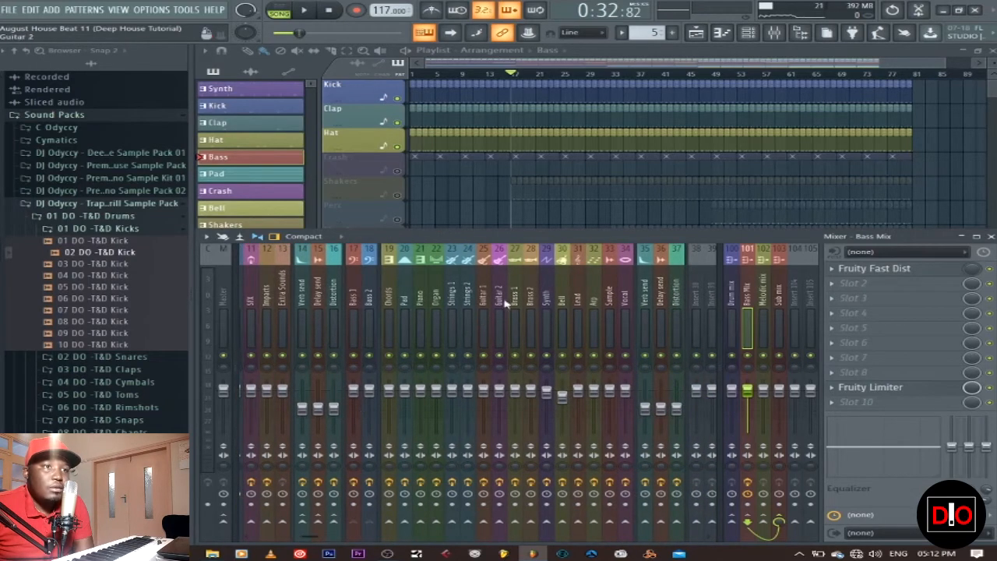
pyautogui.click(304, 10)
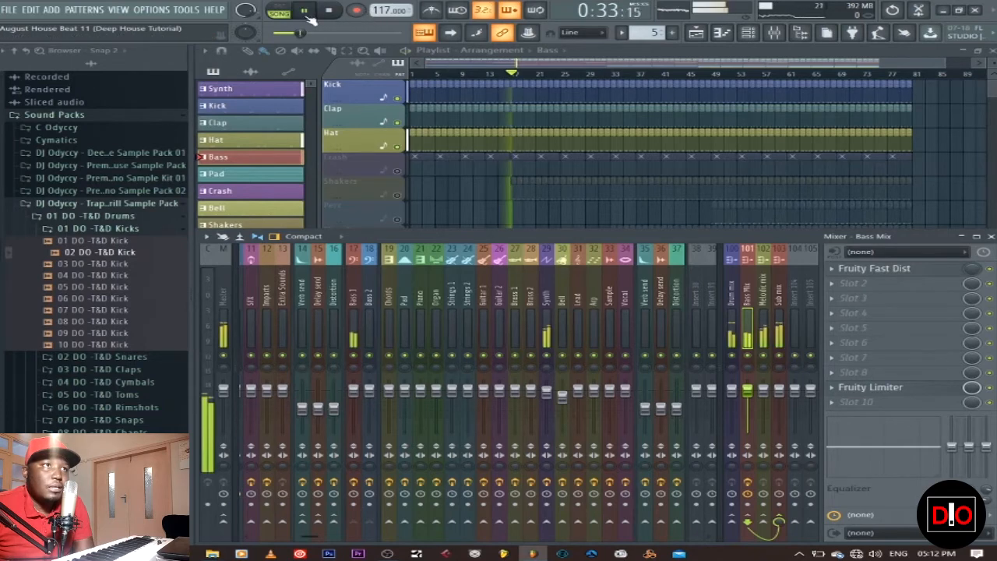
pyautogui.click(327, 11)
# Step: Add a Fruity Limiter to slot 7 of the Synth mixer track, switch it to COMP mode, and close it
pyautogui.click(545, 311)
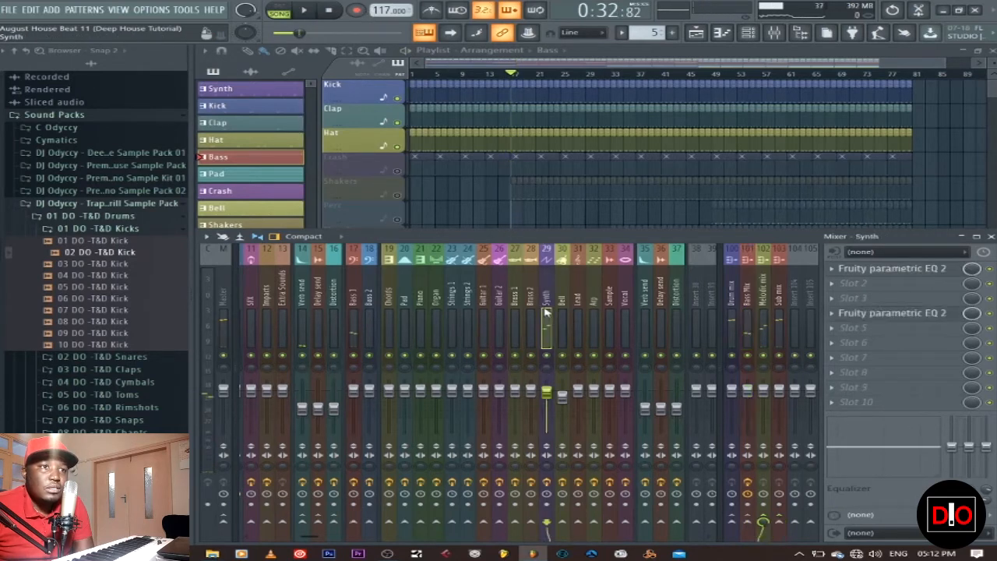
pyautogui.click(847, 355)
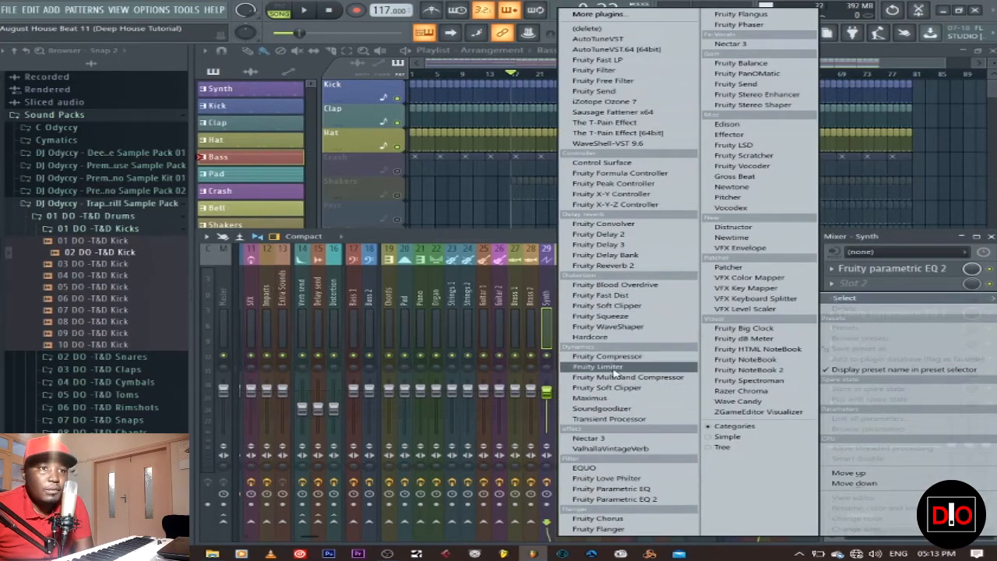
pyautogui.click(614, 373)
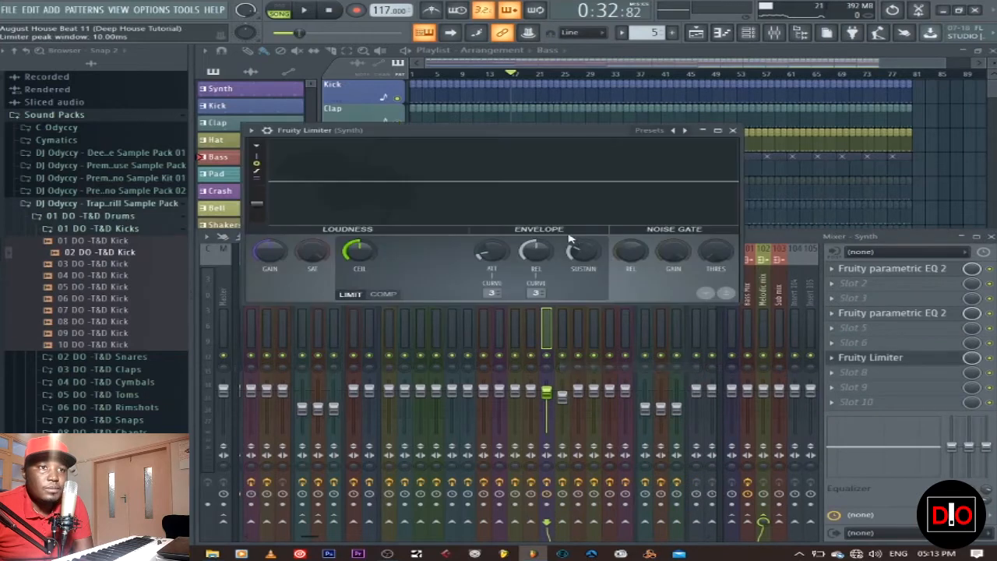
pyautogui.moveTo(525, 133); pyautogui.dragTo(501, 96)
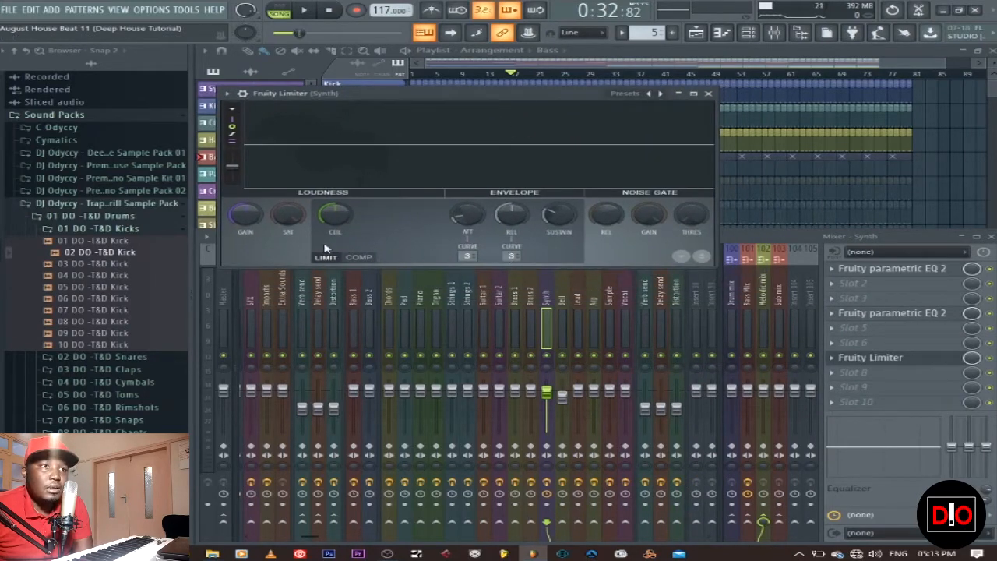
pyautogui.click(360, 257)
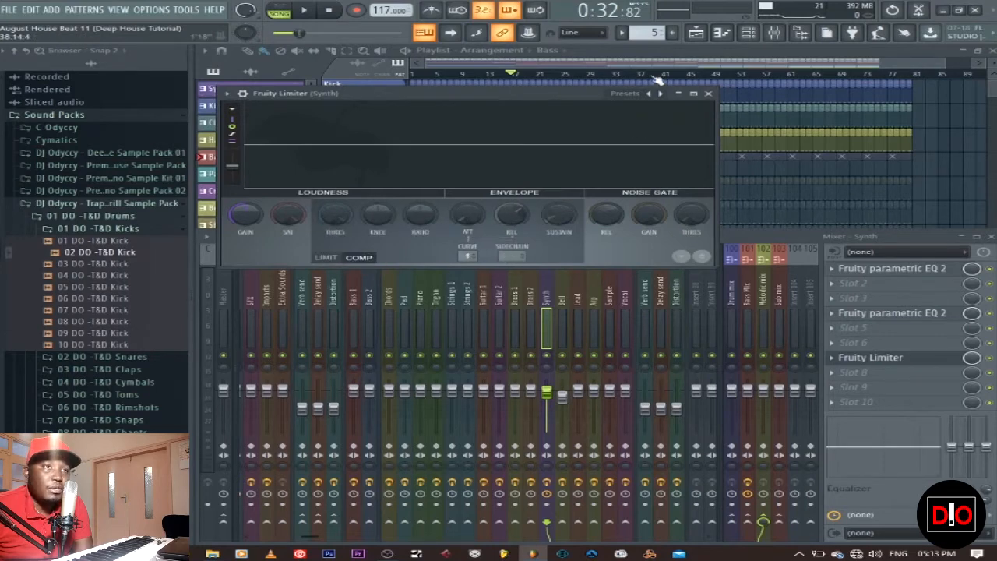
pyautogui.click(708, 94)
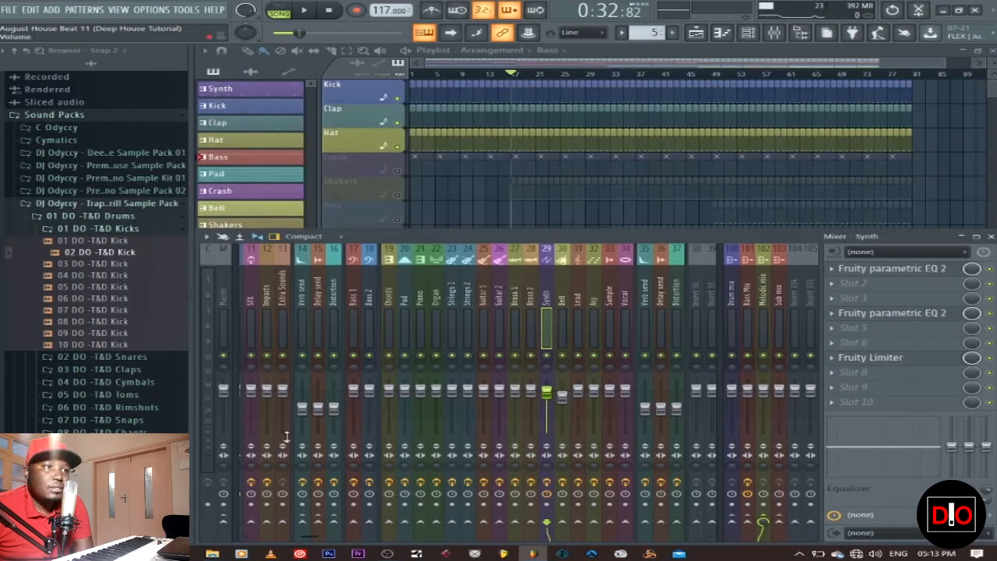
# Step: Sidechain the Kick mixer track to the Synth track
pyautogui.hscroll(-5, 256, 312)
pyautogui.click(265, 302)
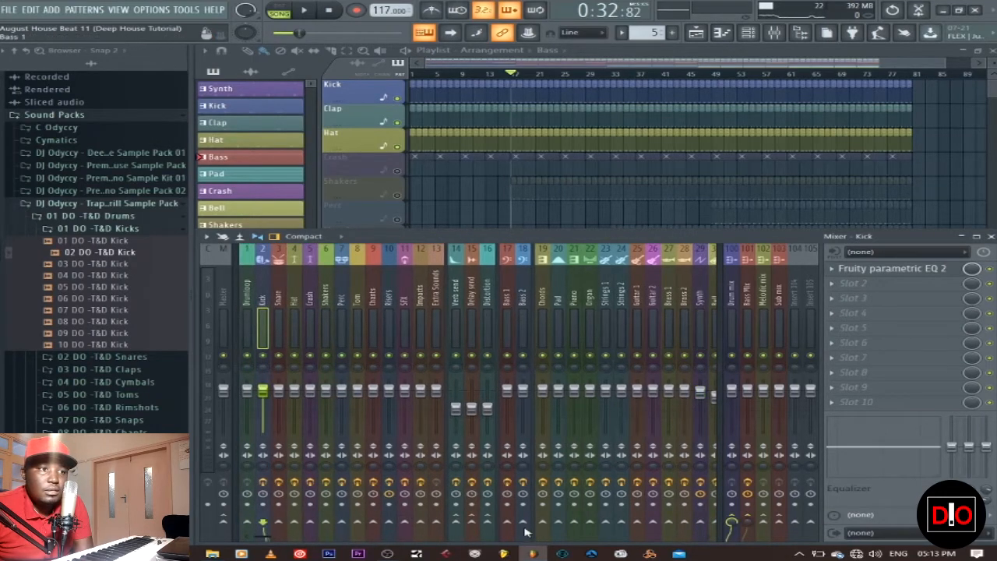
pyautogui.rightClick(705, 526)
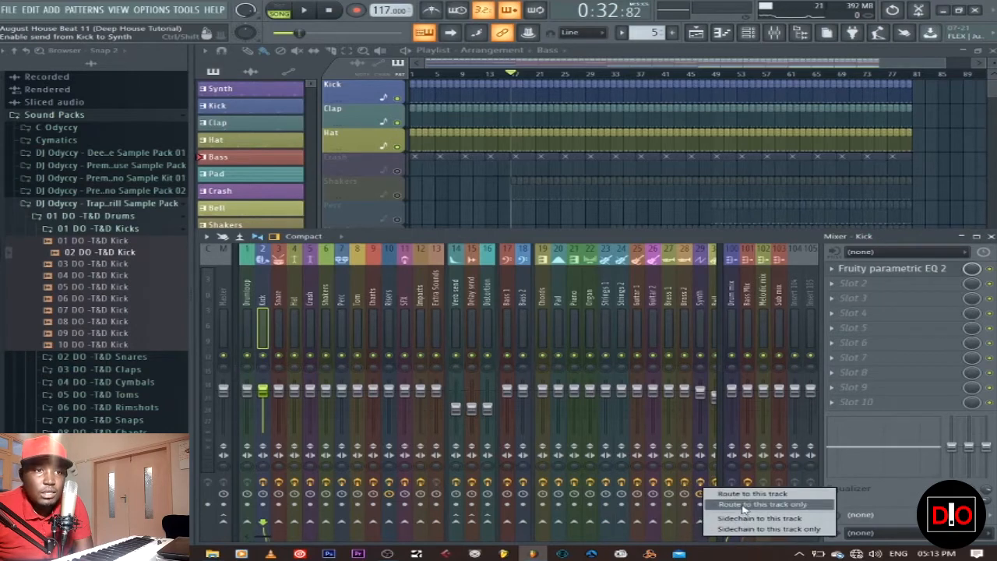
pyautogui.click(758, 522)
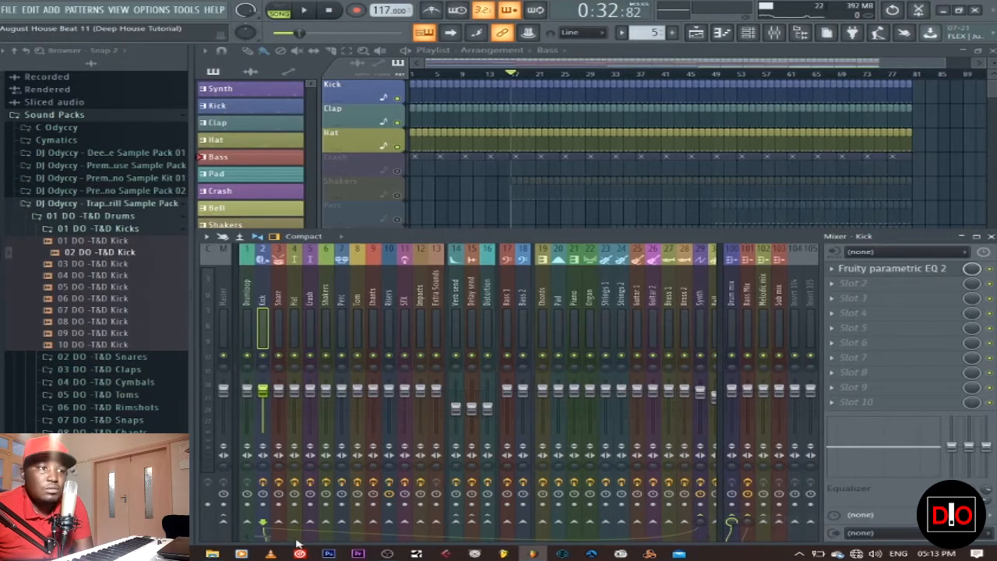
# Step: Open the Fruity Limiter on the Synth mixer track and set its sidechain input to 1
pyautogui.moveTo(265, 537); pyautogui.dragTo(355, 532)
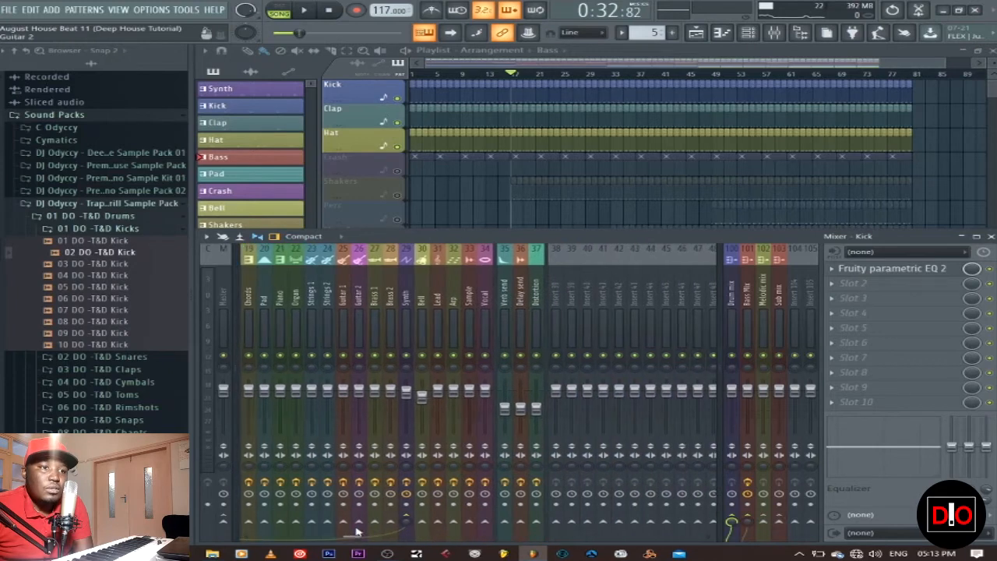
pyautogui.click(406, 304)
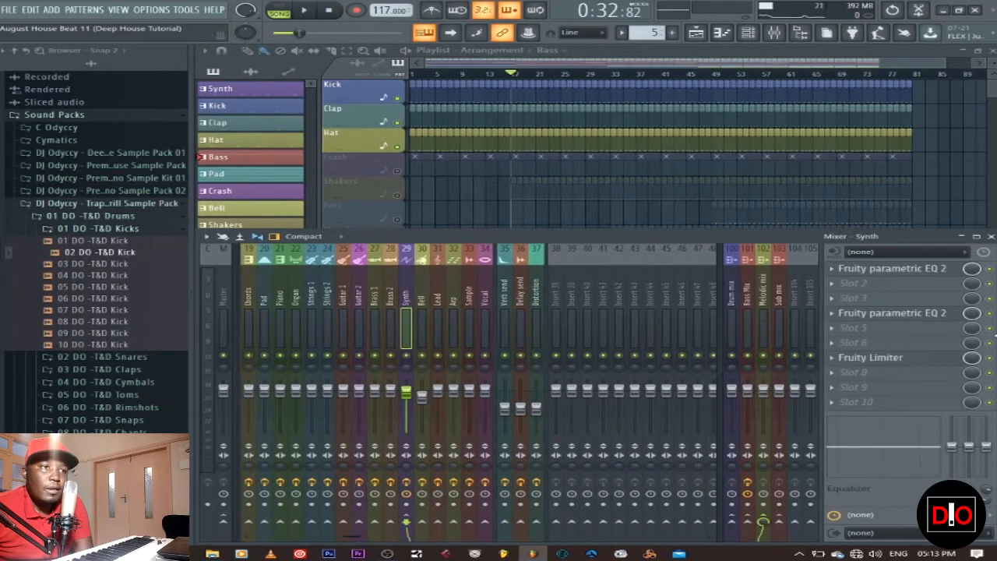
pyautogui.click(887, 356)
pyautogui.click(511, 255)
pyautogui.click(567, 272)
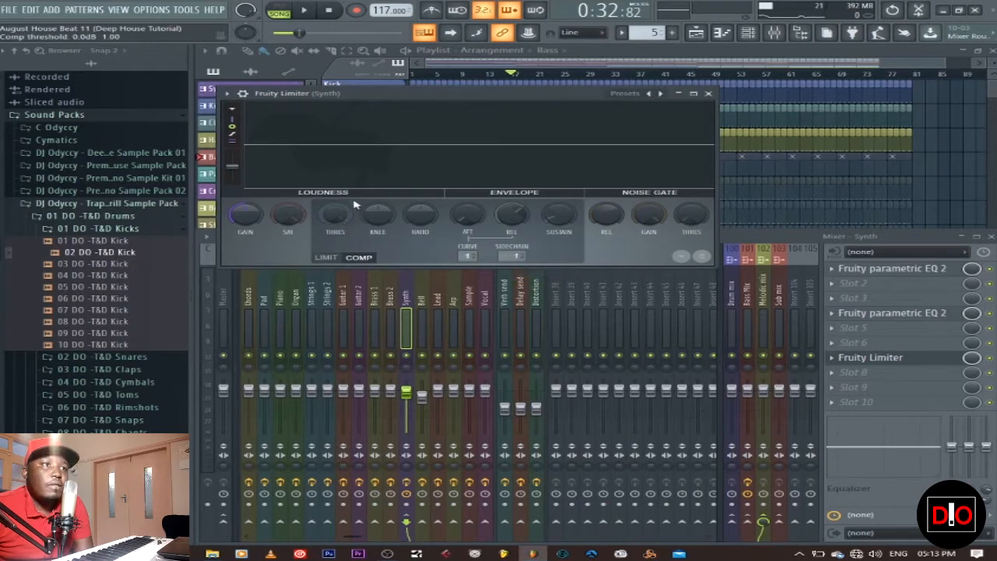
# Step: Lower the Synth limiter's compressor threshold in two passes while auditioning the arrangement, and stop playback
pyautogui.moveTo(335, 223); pyautogui.dragTo(335, 250)
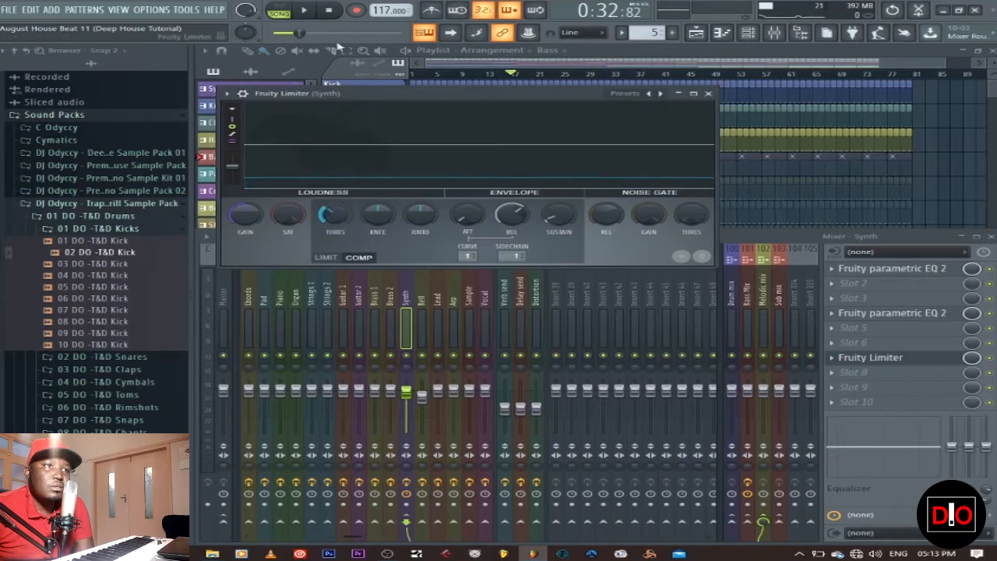
pyautogui.click(305, 10)
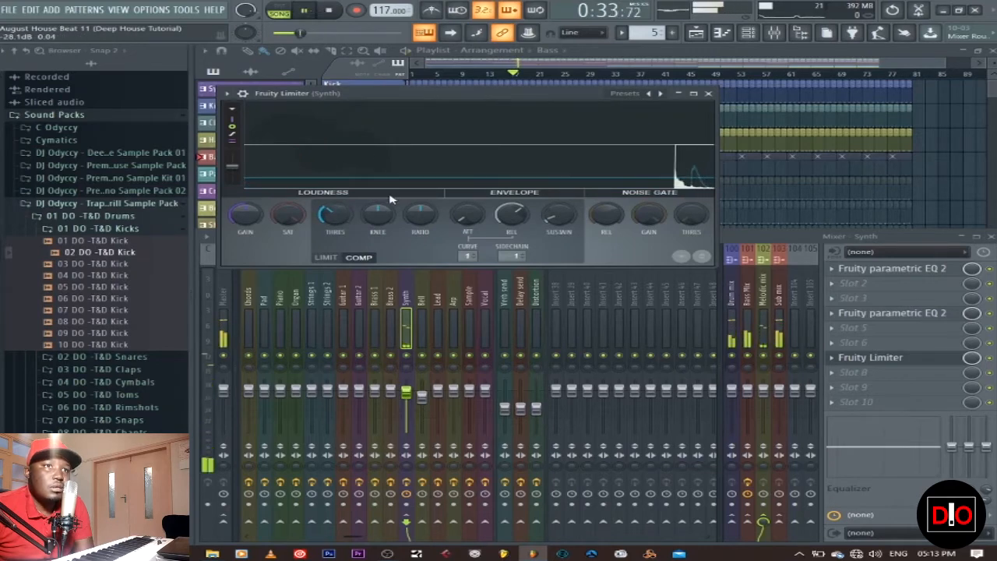
pyautogui.moveTo(335, 217); pyautogui.dragTo(335, 231)
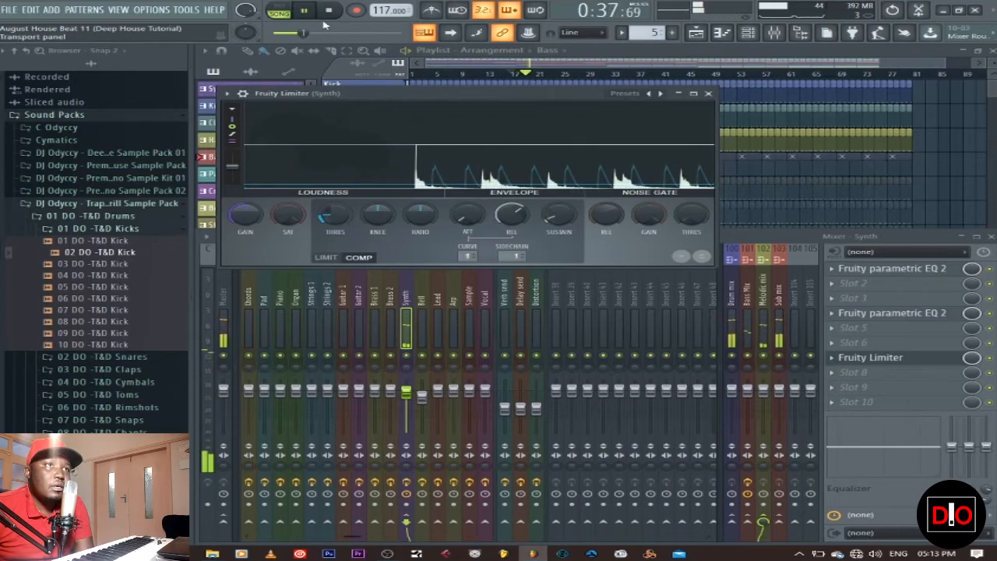
pyautogui.press('space')
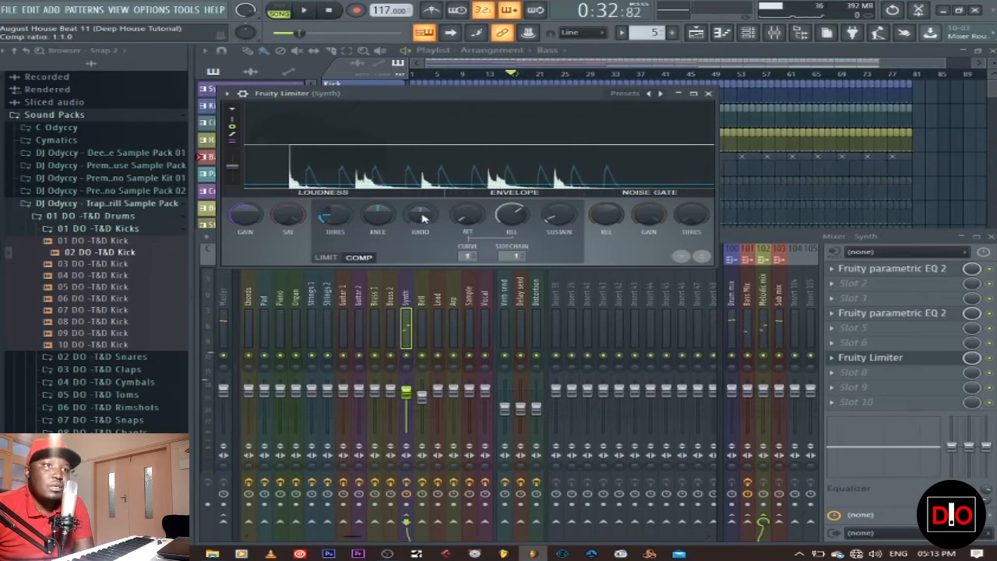
# Step: Raise the Synth limiter's compressor ratio, audition the kick ducking the synth, and stop playback
pyautogui.moveTo(422, 217); pyautogui.dragTo(422, 187)
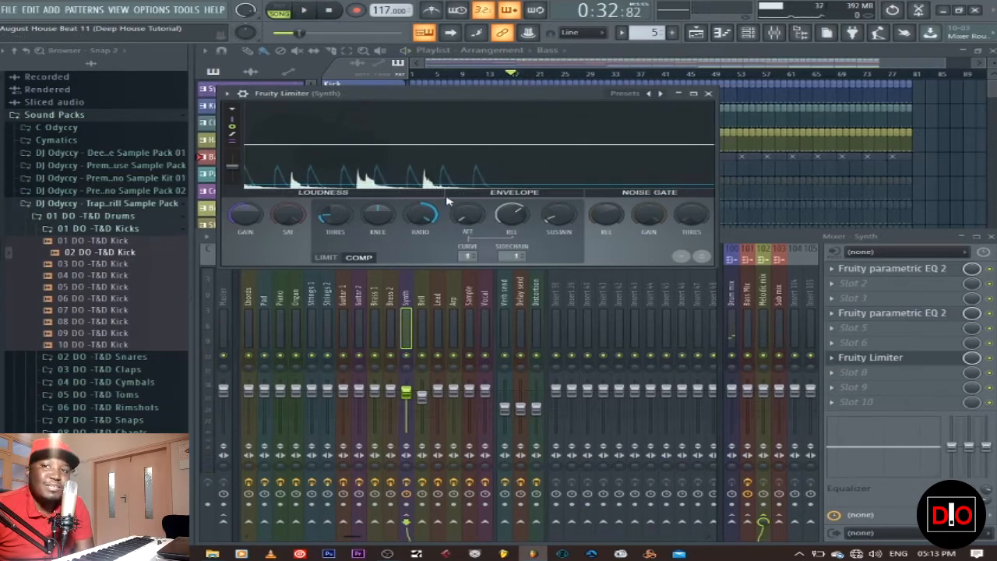
pyautogui.click(304, 10)
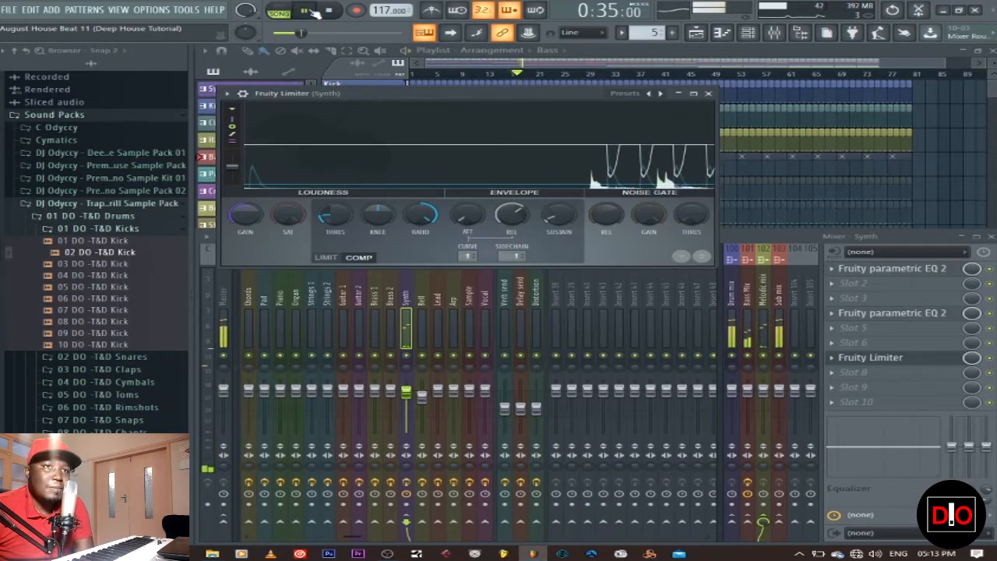
pyautogui.press('space')
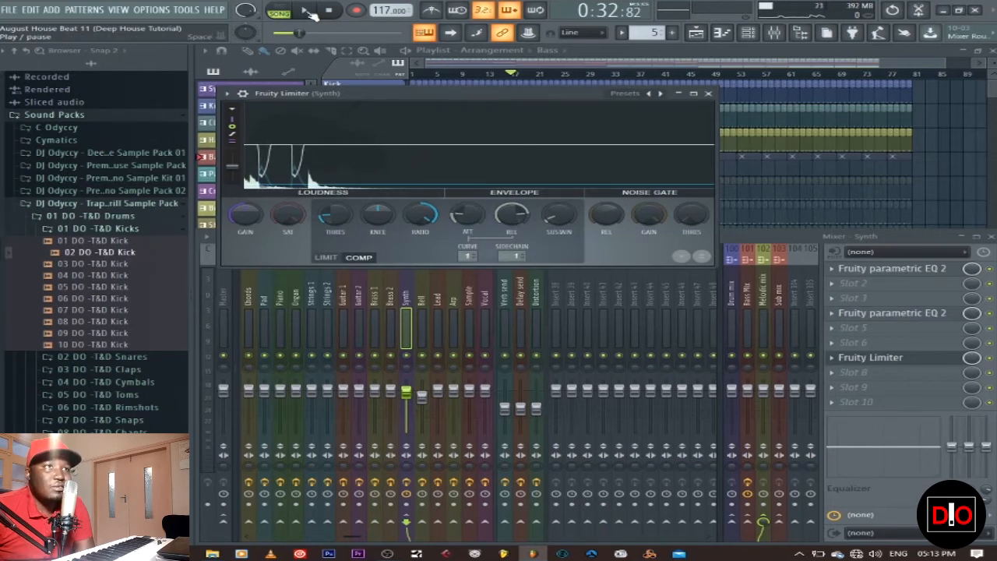
# Step: Sweep the Synth limiter's threshold down to -60 dB and back to -26.1 dB during playback, and stop
pyautogui.press('space')
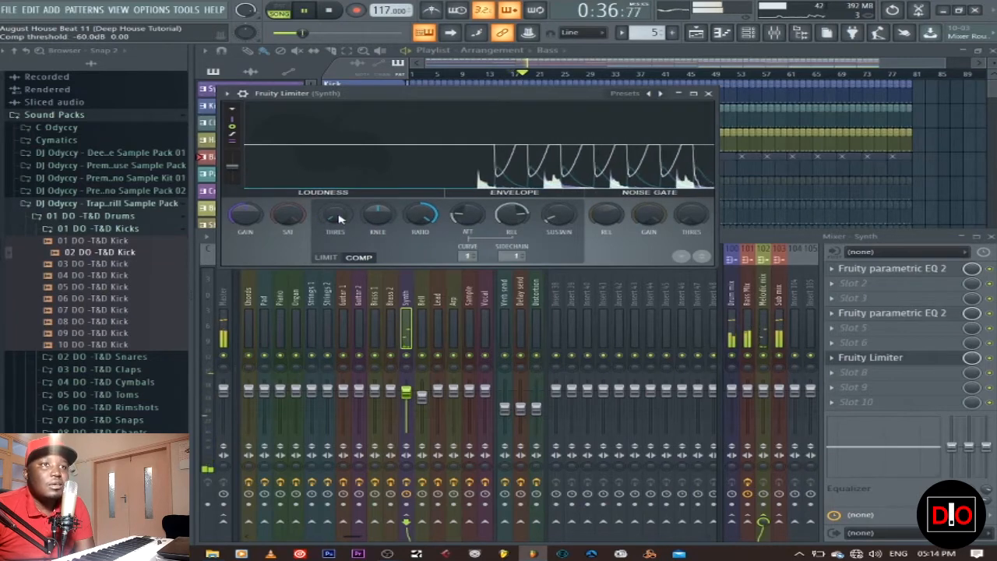
pyautogui.moveTo(337, 204); pyautogui.dragTo(338, 179)
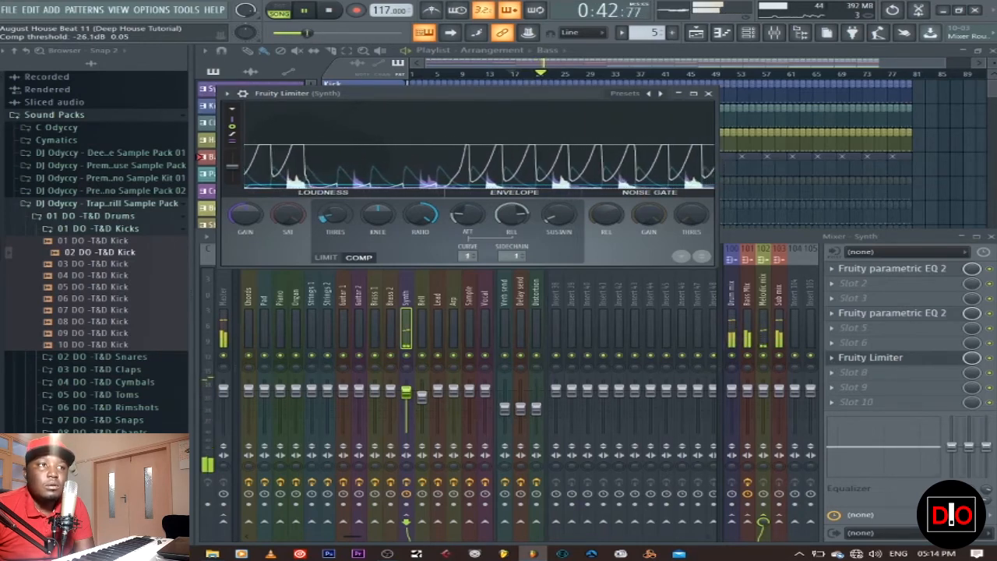
pyautogui.moveTo(331, 218); pyautogui.dragTo(331, 213)
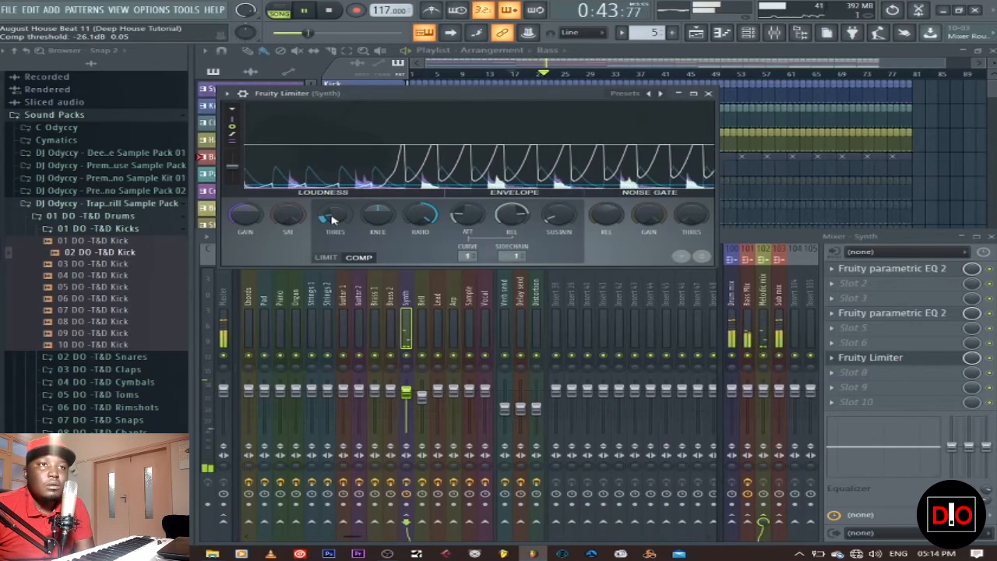
pyautogui.click(329, 10)
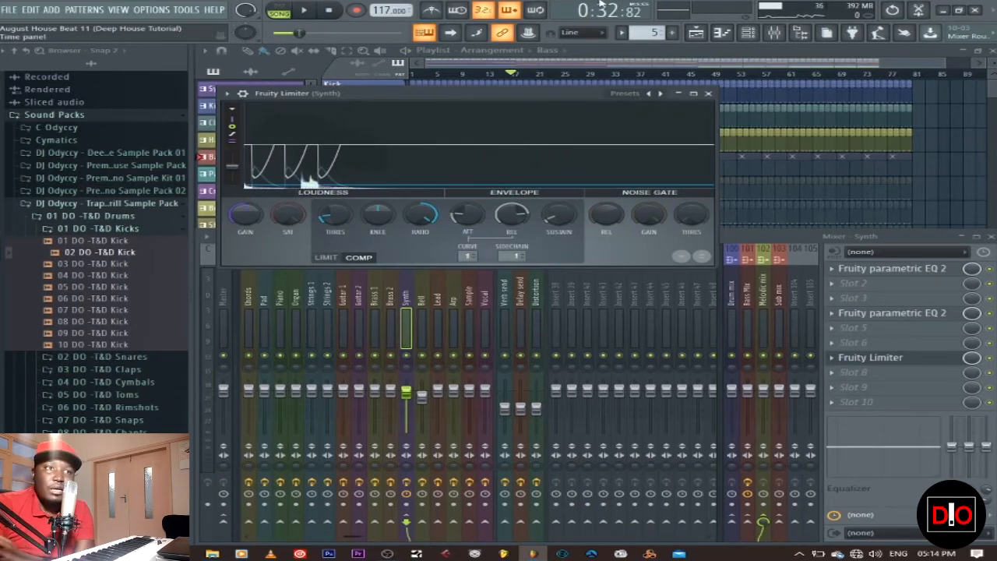
# Step: Close the Fruity Limiter and delete it from slot 7 of the Synth mixer track
pyautogui.click(709, 94)
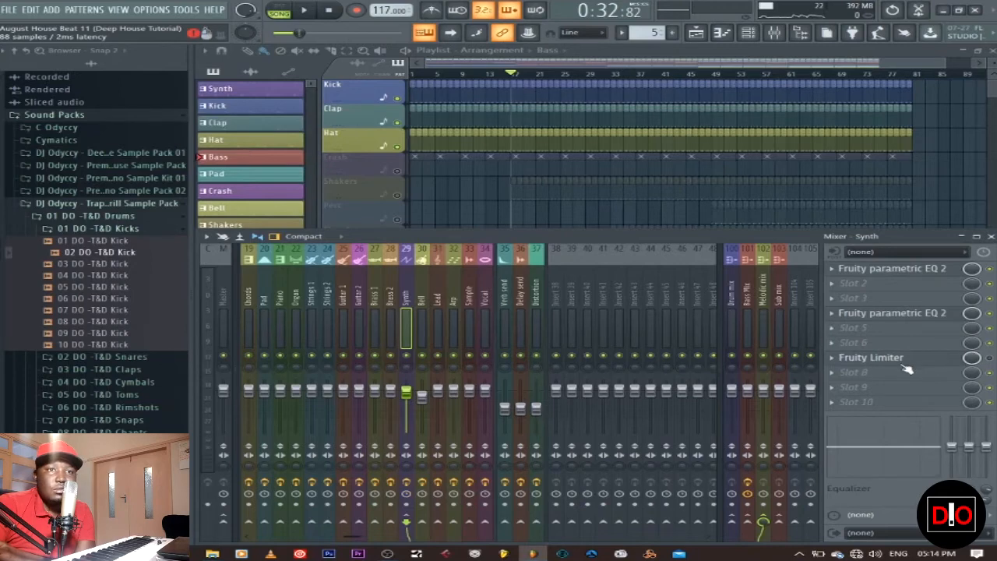
pyautogui.click(844, 363)
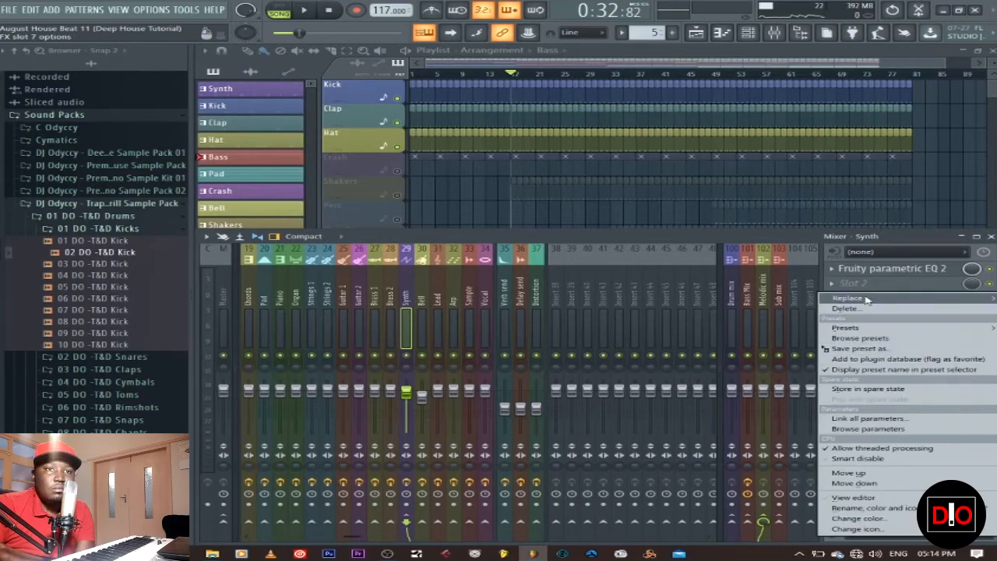
pyautogui.moveTo(847, 299)
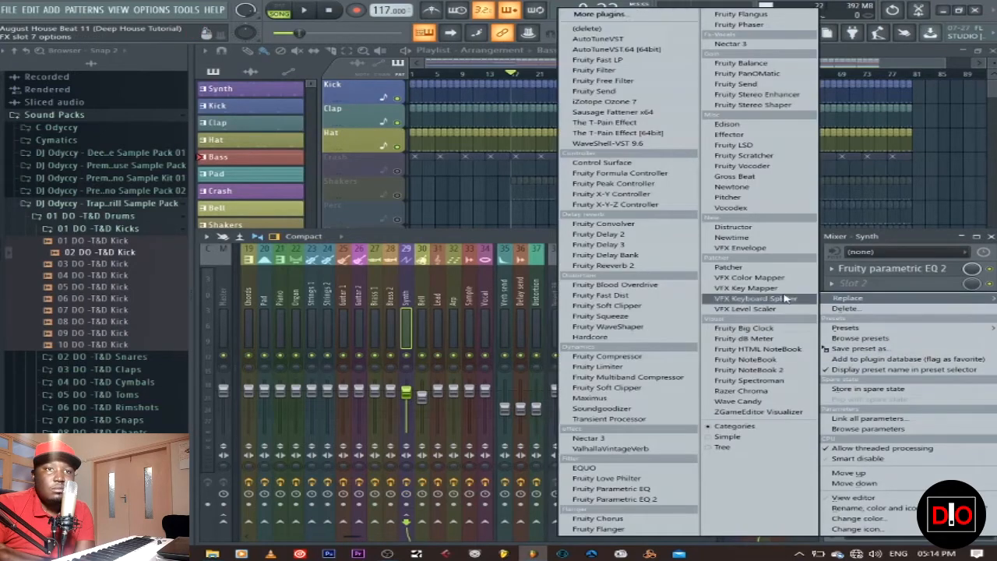
pyautogui.click(604, 29)
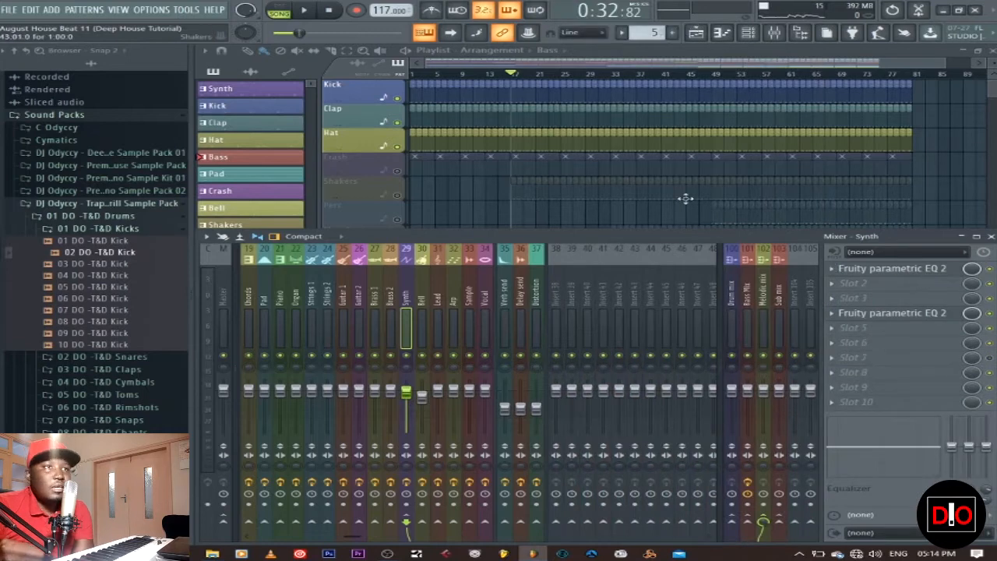
# Step: Play the arrangement briefly without the synth limiter, hide the mixer, and unmute the Pad track in the playlist
pyautogui.press('space')
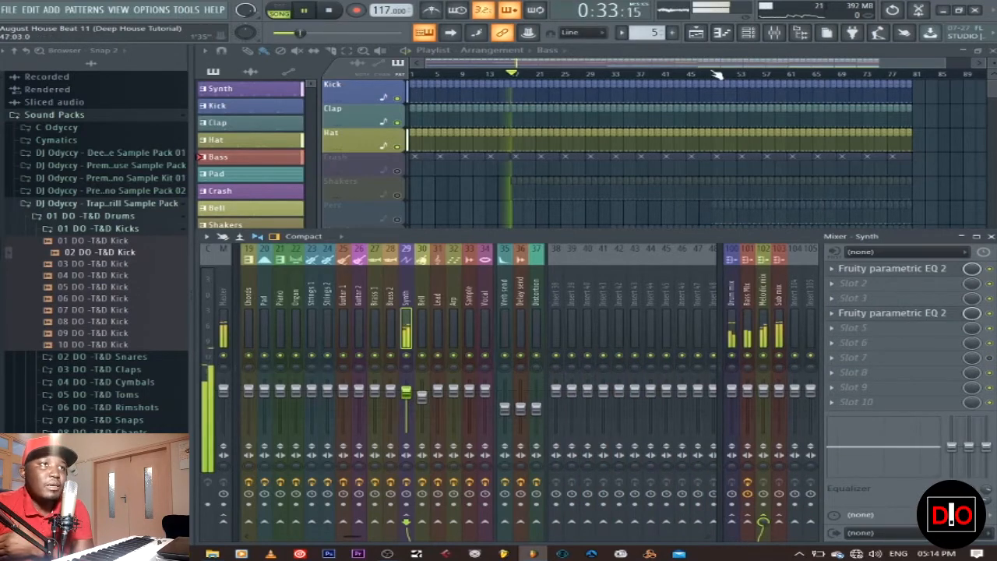
pyautogui.press('F9')
pyautogui.press('space')
pyautogui.click(282, 178)
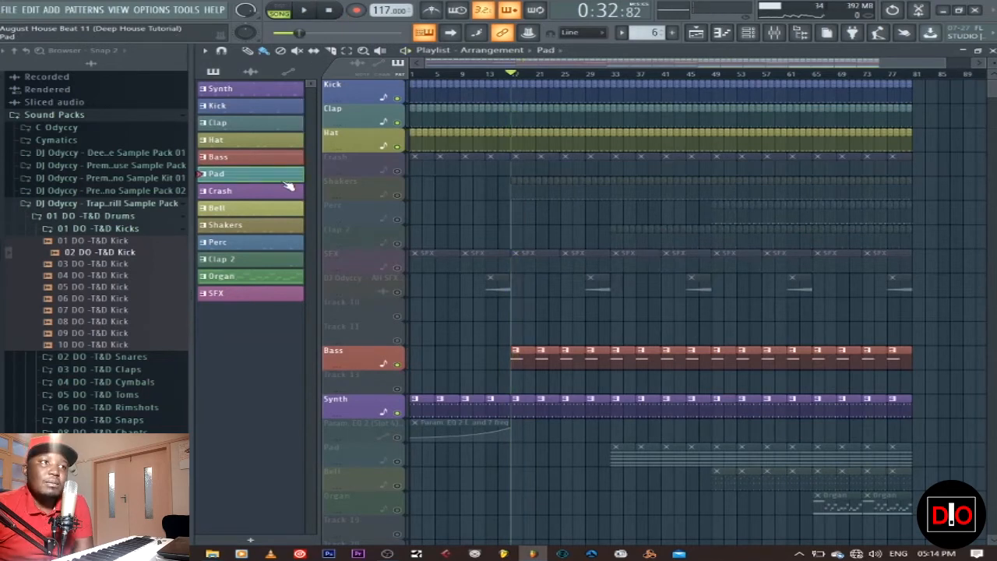
pyautogui.click(400, 460)
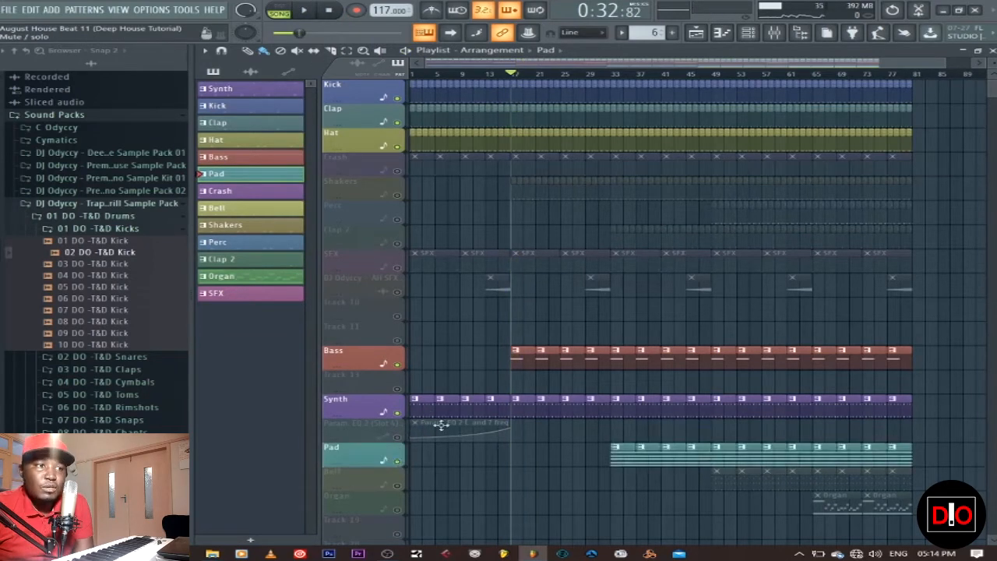
# Step: Unmute the Param. EQ 2 automation track and play the arrangement briefly from bar 33, where the pad enters
pyautogui.click(615, 79)
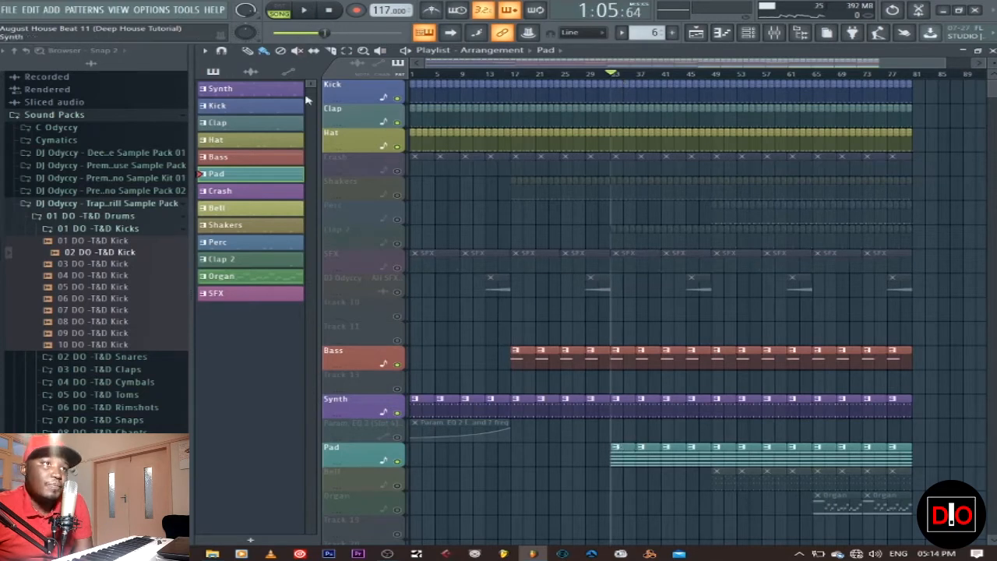
pyautogui.click(397, 438)
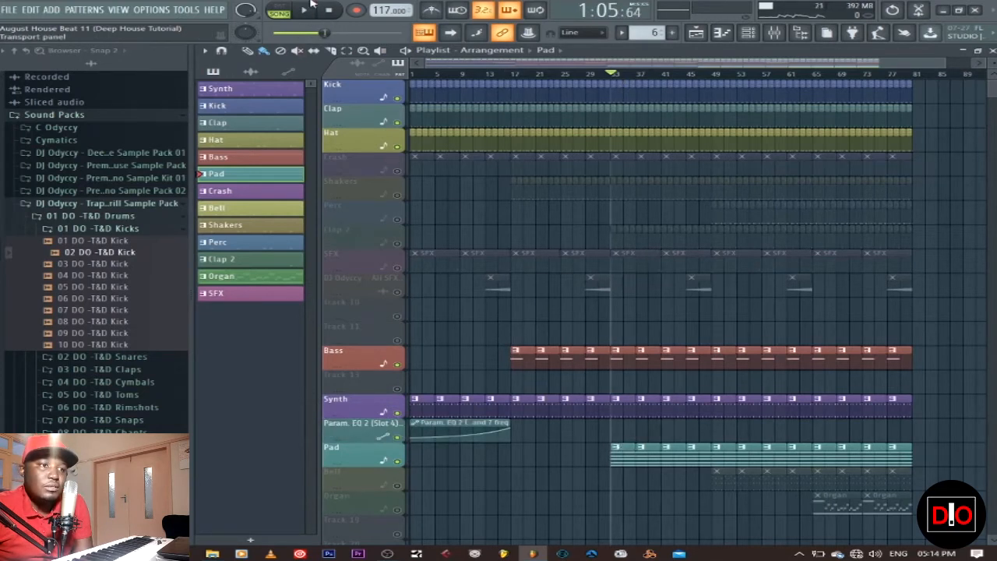
pyautogui.click(304, 10)
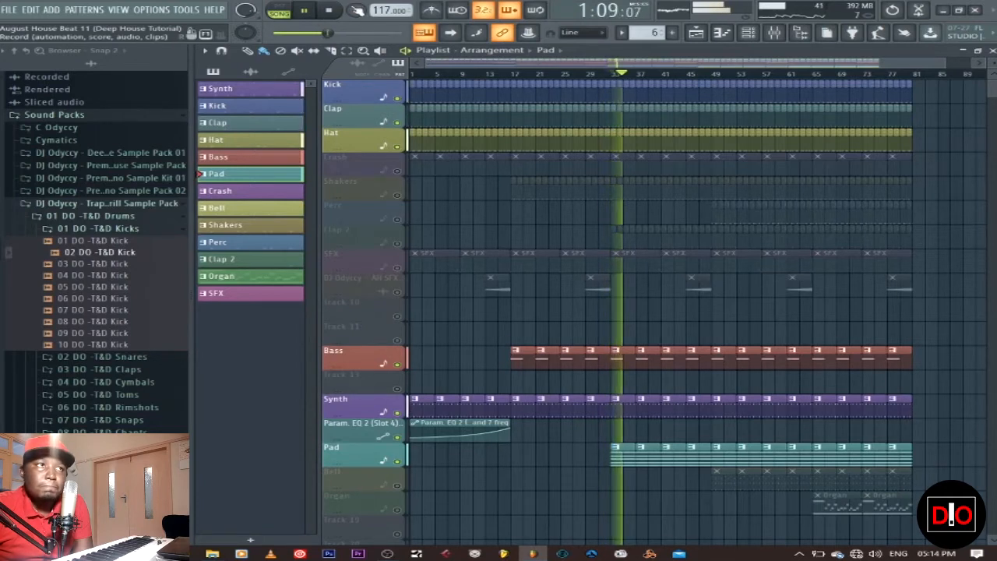
pyautogui.press('space')
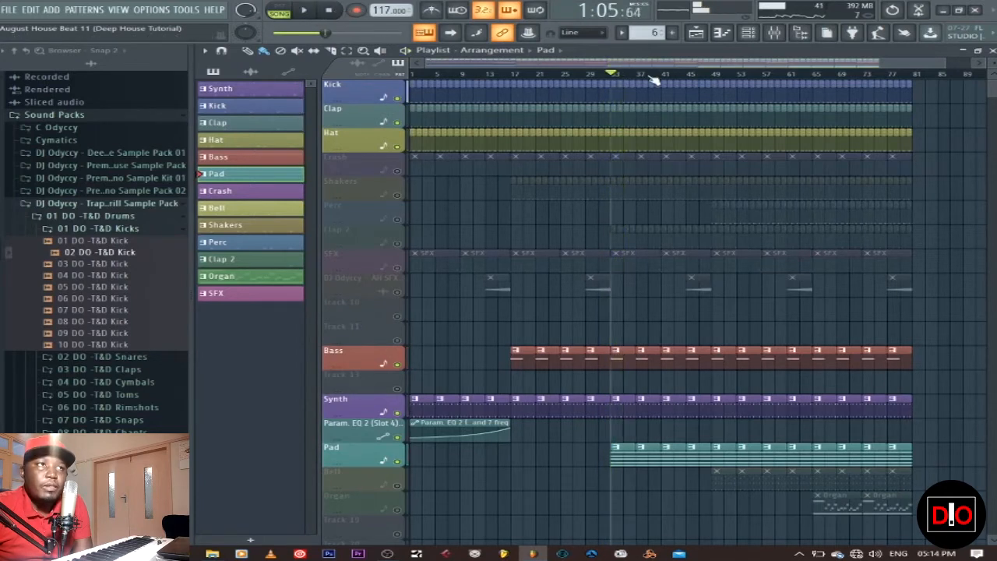
# Step: Add a Fruity Limiter to slot 9 of the Pad mixer track, switch it to COMP mode, and close it
pyautogui.click(777, 35)
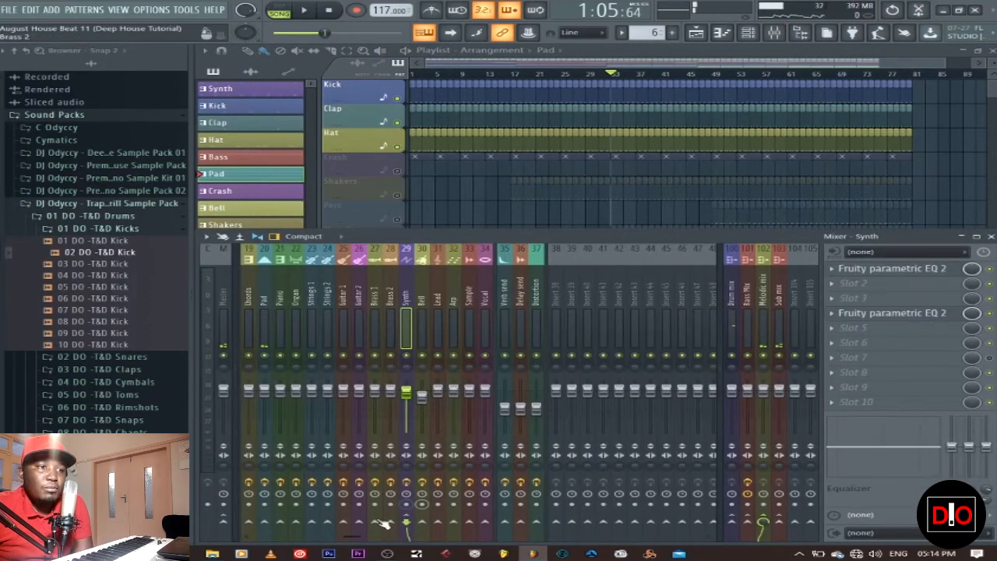
pyautogui.moveTo(360, 537); pyautogui.dragTo(325, 536)
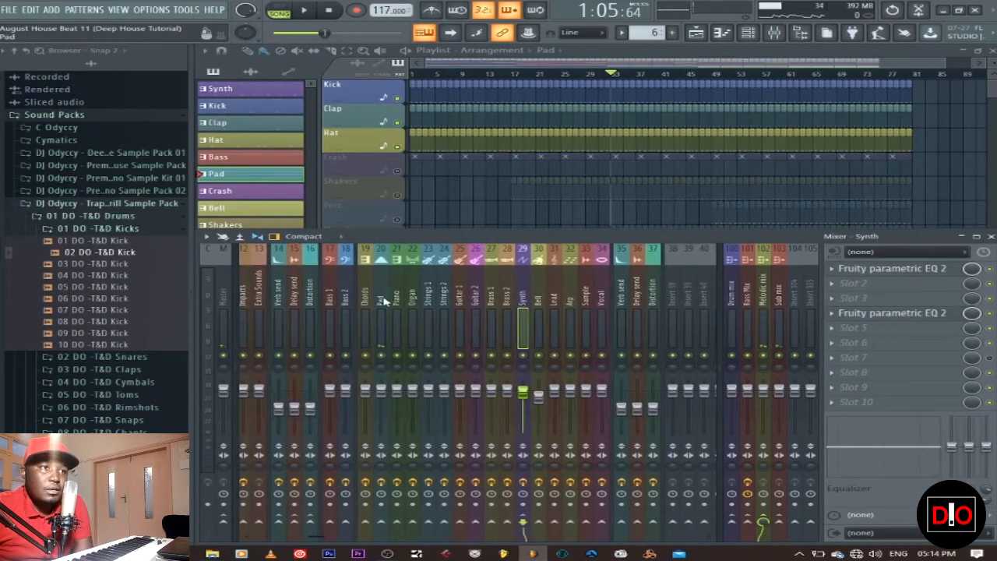
pyautogui.click(382, 304)
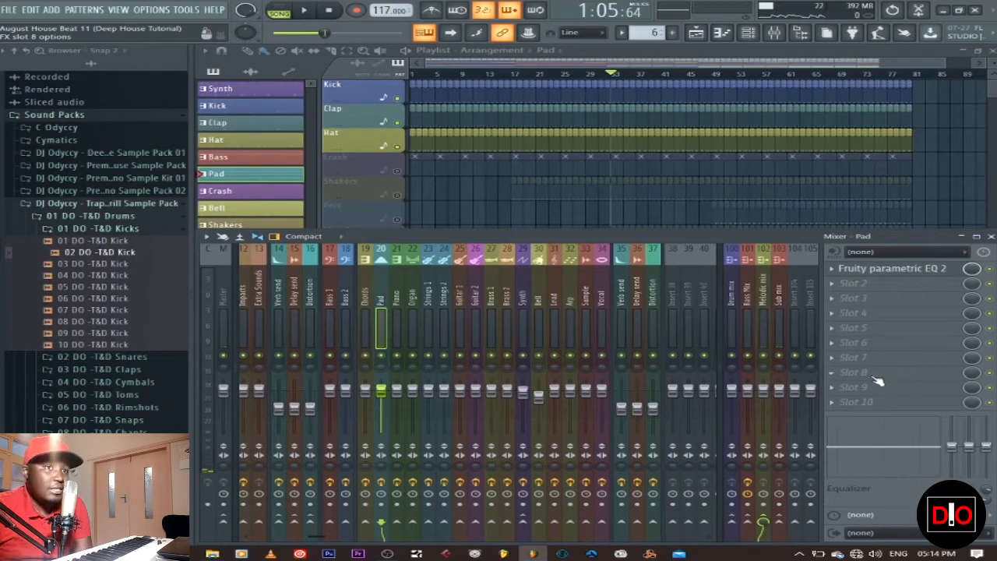
pyautogui.click(835, 391)
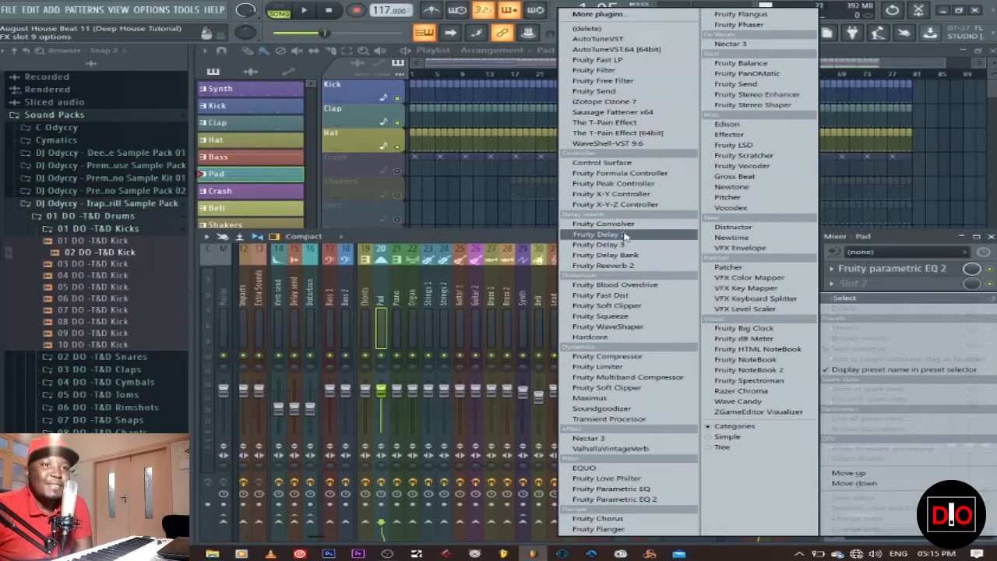
pyautogui.click(609, 367)
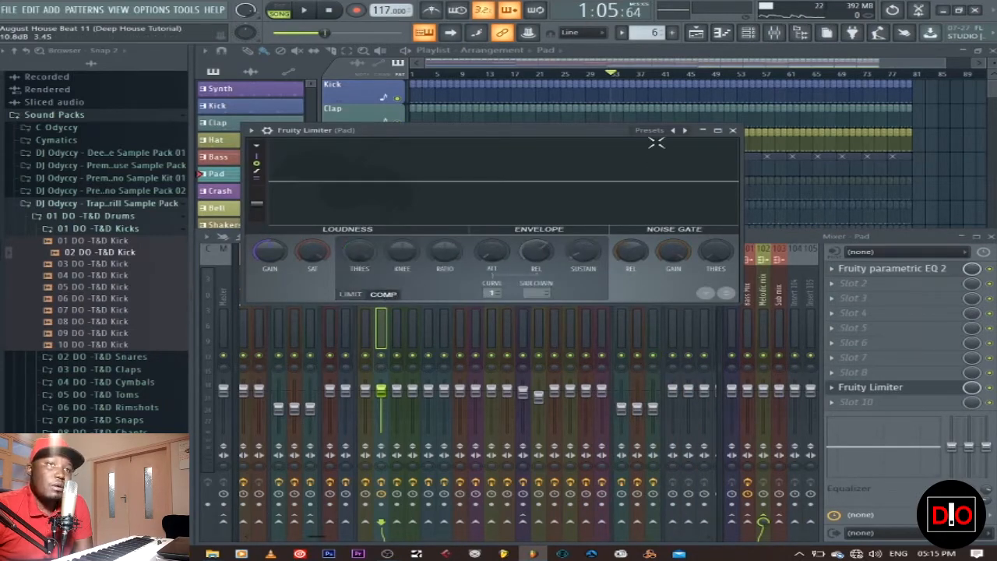
pyautogui.click(569, 138)
pyautogui.click(588, 142)
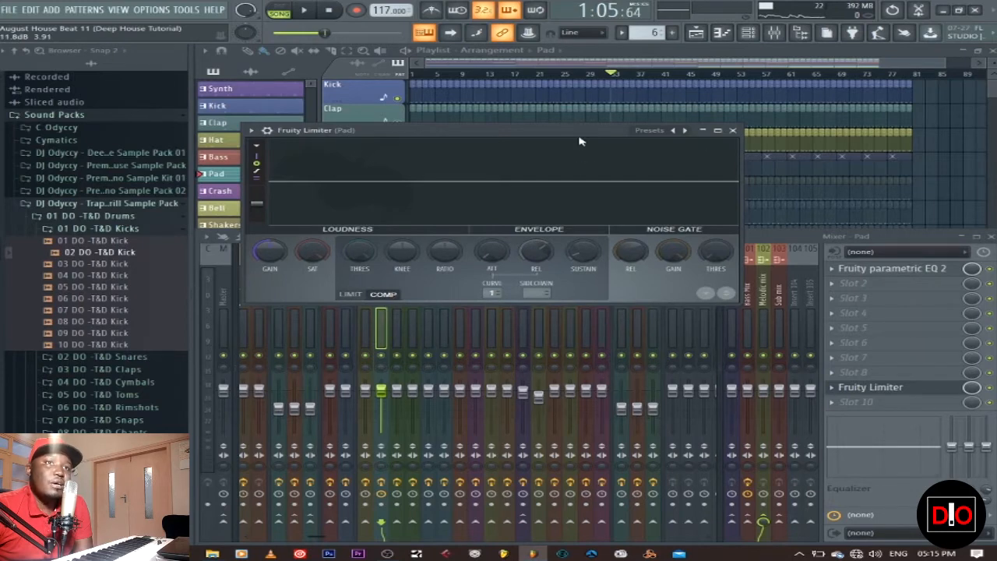
pyautogui.moveTo(578, 129); pyautogui.dragTo(638, 77)
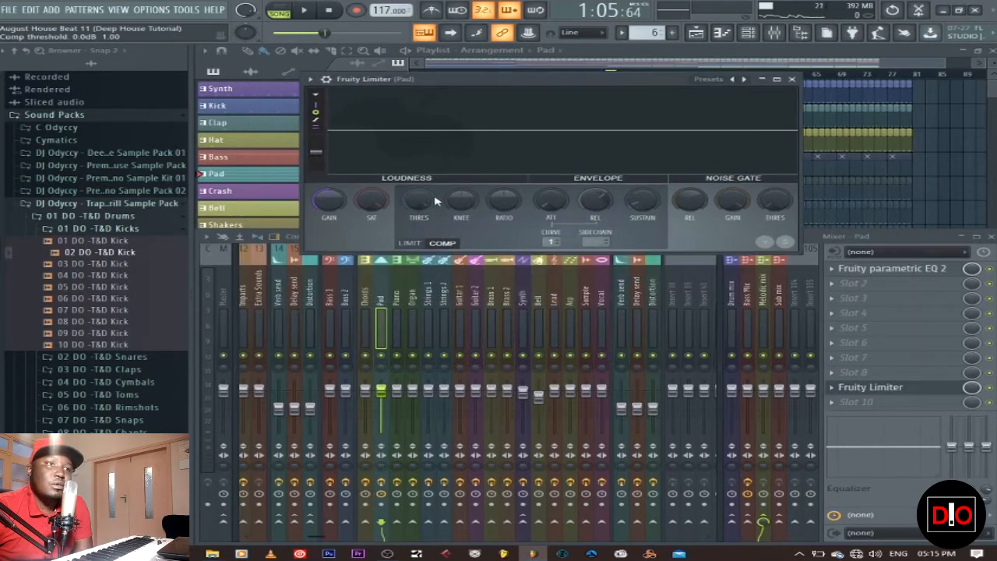
pyautogui.click(791, 79)
# Step: Route the Kick mixer track as a sidechain to the Pad track
pyautogui.moveTo(316, 535); pyautogui.dragTo(257, 535)
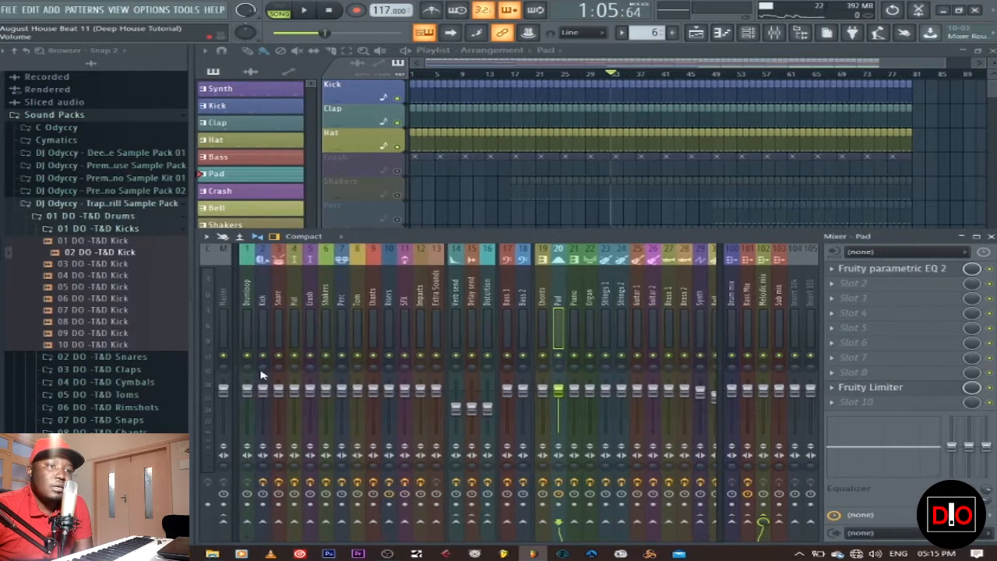
pyautogui.click(262, 300)
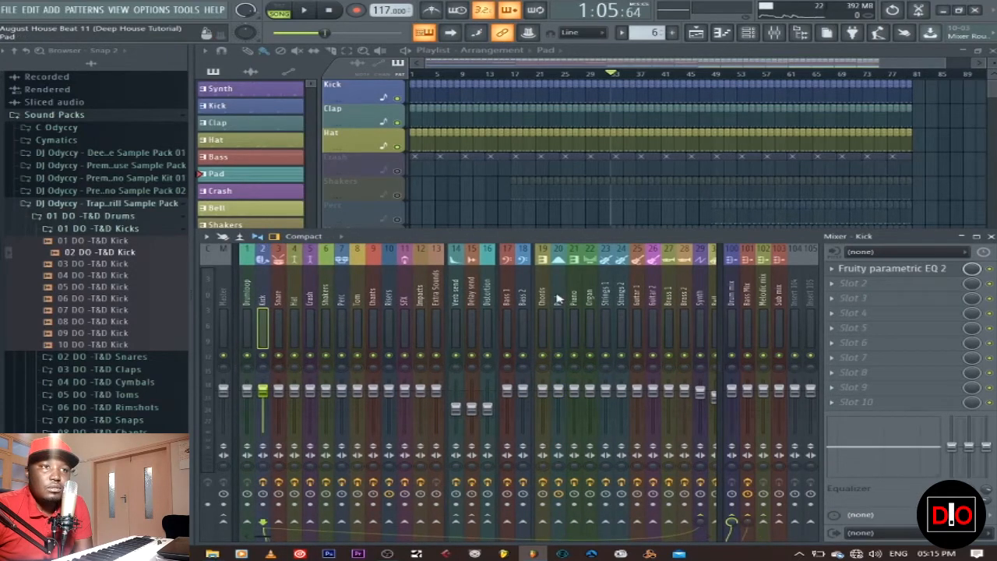
pyautogui.rightClick(557, 526)
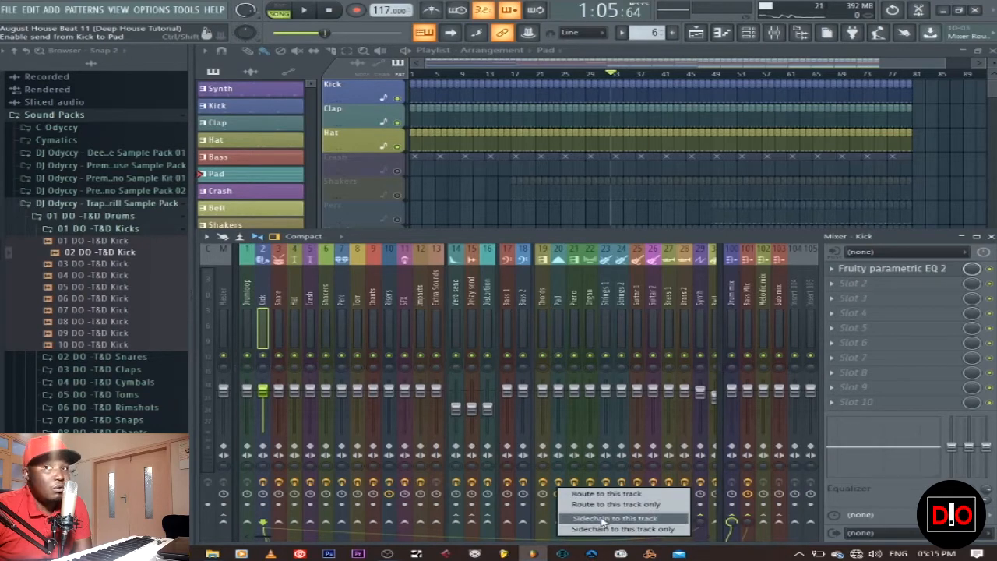
pyautogui.click(604, 519)
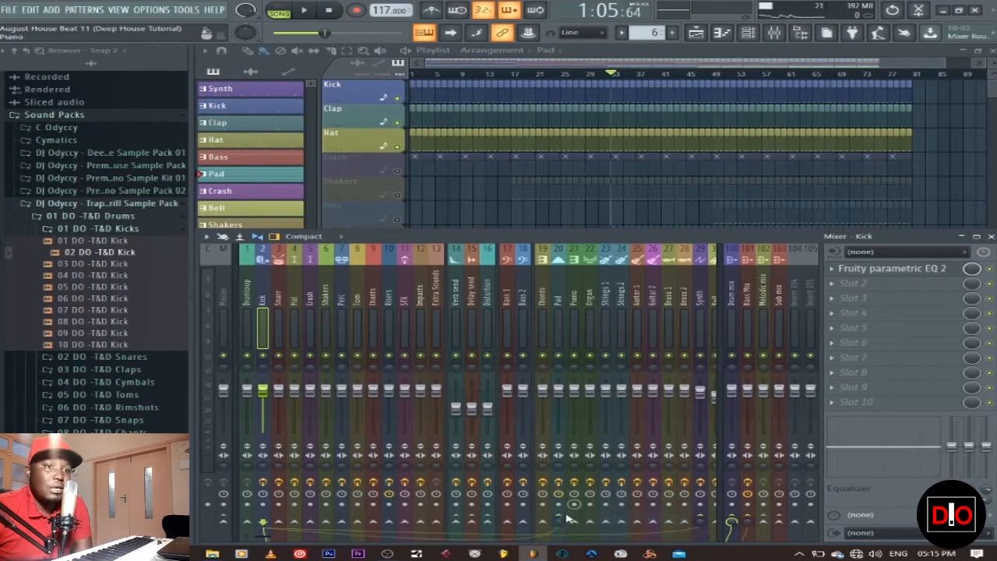
# Step: Open the Pad track's Fruity Limiter and, during playback, lower the compressor threshold to about -37.4 dB and raise the ratio to 20:1
pyautogui.click(557, 300)
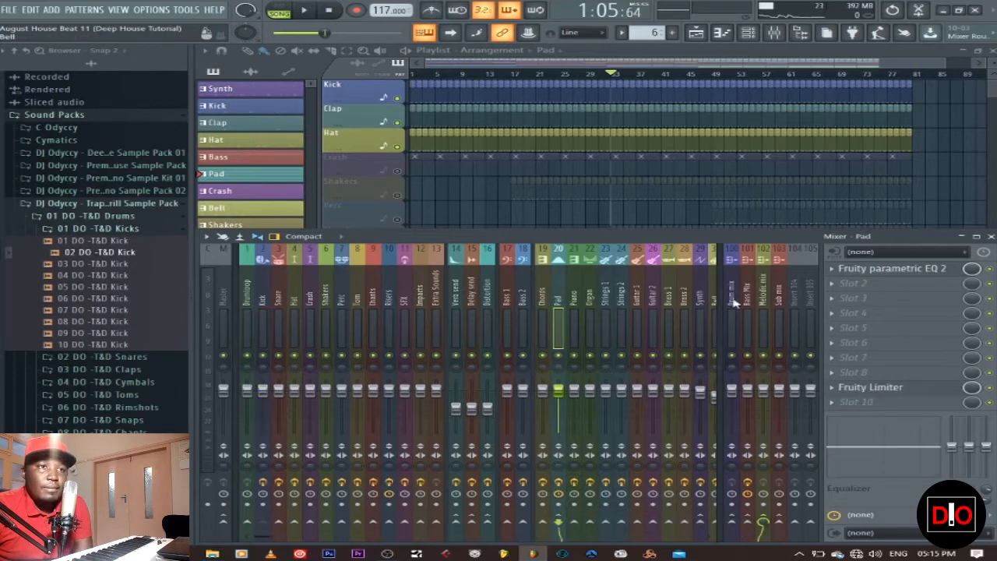
pyautogui.click(919, 390)
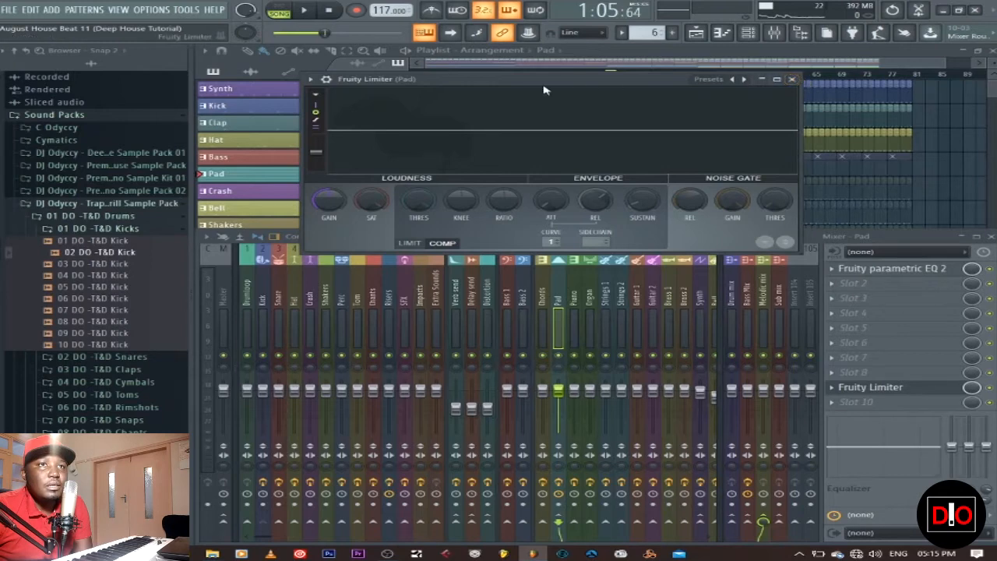
pyautogui.click(306, 11)
pyautogui.moveTo(418, 201); pyautogui.dragTo(418, 248)
pyautogui.moveTo(503, 201)
pyautogui.mouseDown()
pyautogui.moveTo(503, 175)
pyautogui.moveTo(504, 204)
pyautogui.mouseUp()
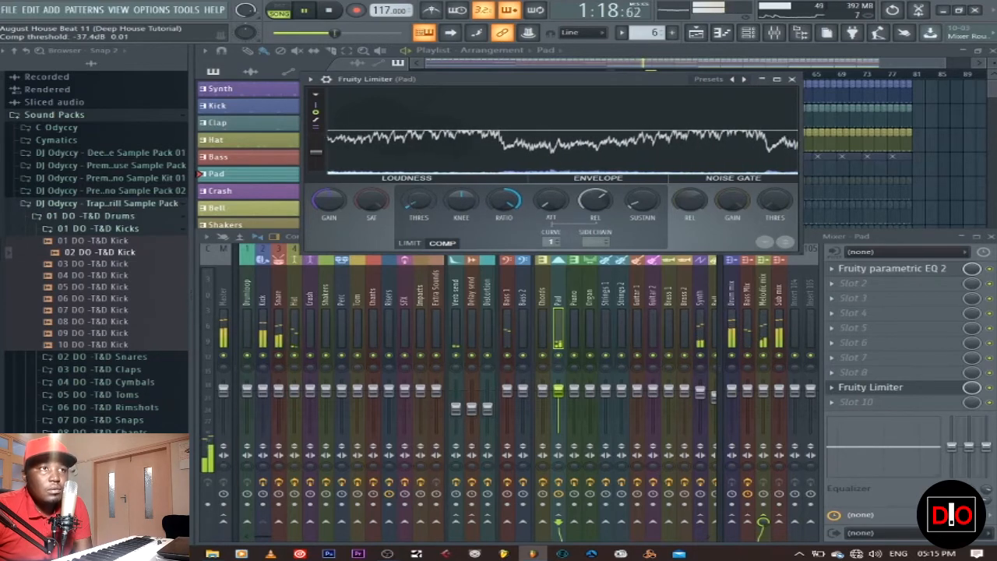
# Step: Shorten the pad limiter's release, choose Kick as its sidechain input, and stop playback
pyautogui.moveTo(594, 200); pyautogui.dragTo(594, 242)
pyautogui.click(595, 241)
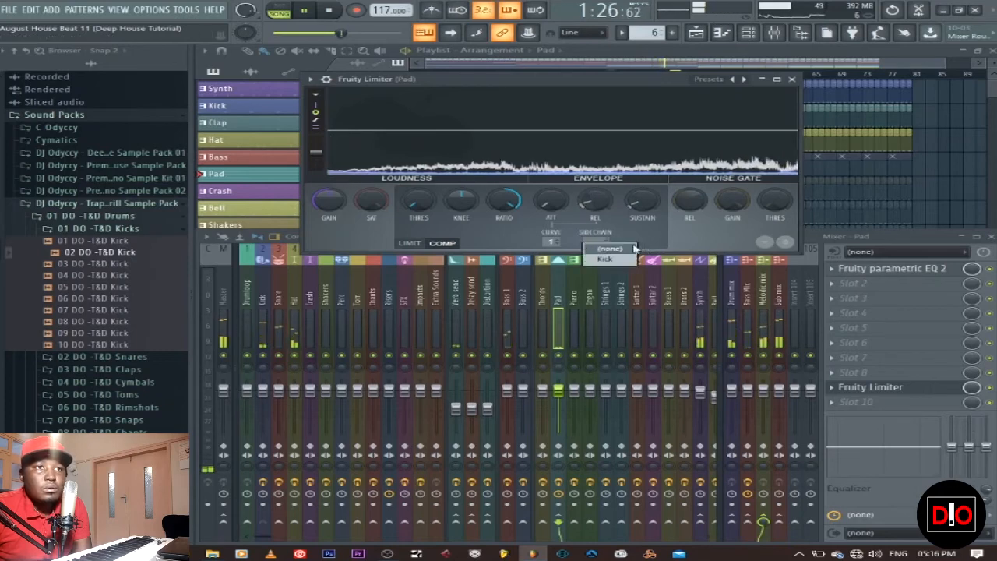
pyautogui.click(606, 261)
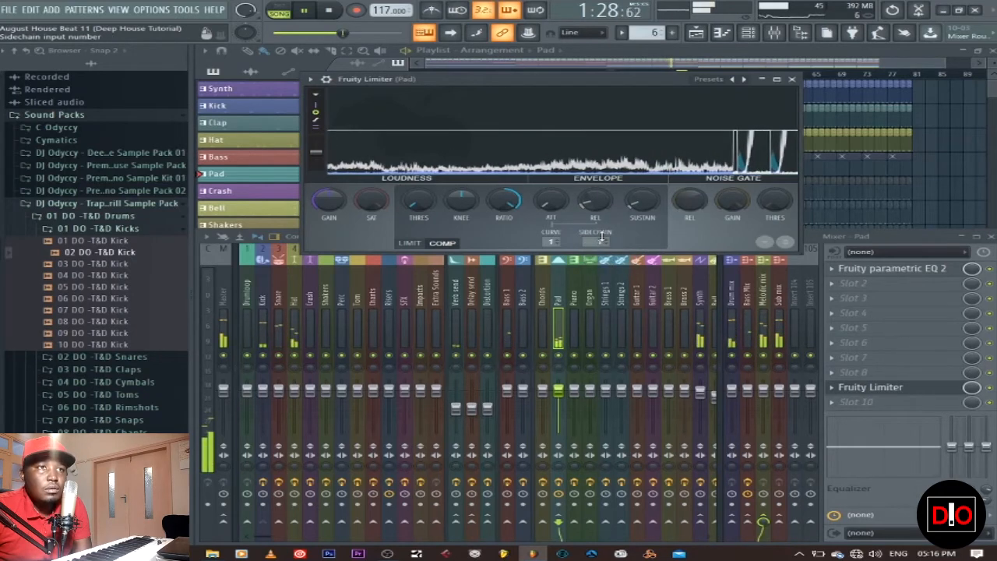
pyautogui.press('space')
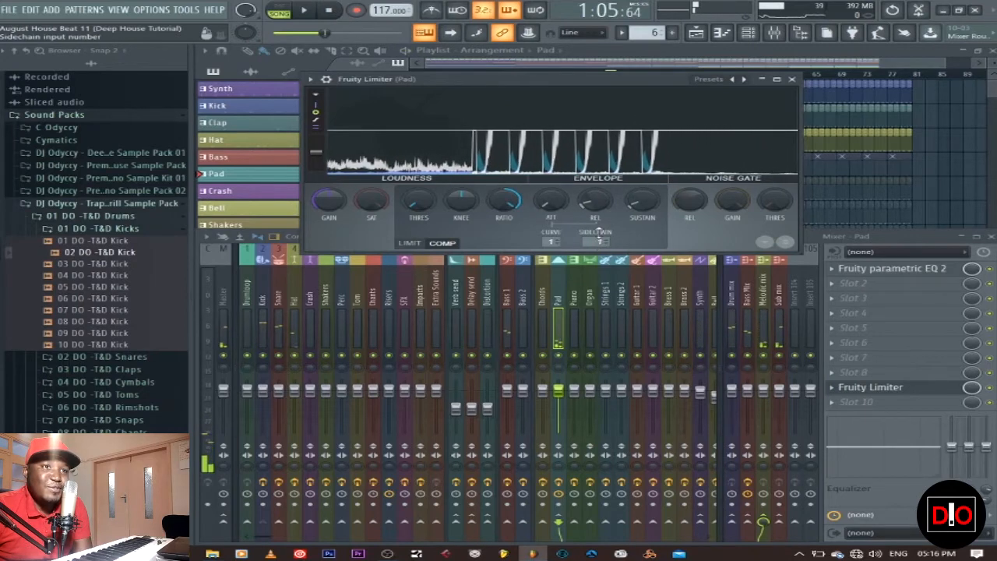
# Step: Play the arrangement while testing pad limiter release times from about 1.97 ms upwards, and readjust the compressor threshold
pyautogui.click(305, 11)
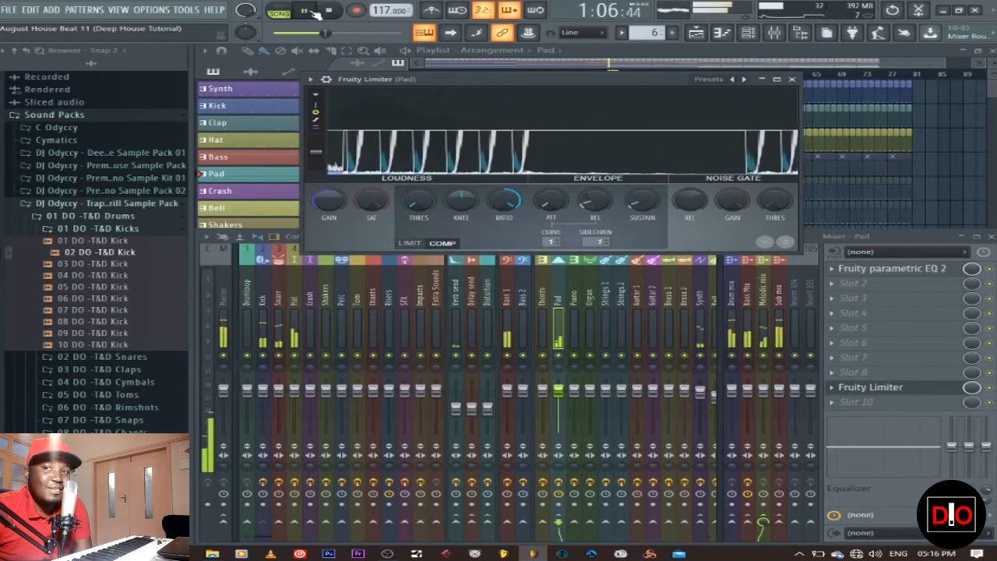
pyautogui.moveTo(595, 201); pyautogui.dragTo(584, 207)
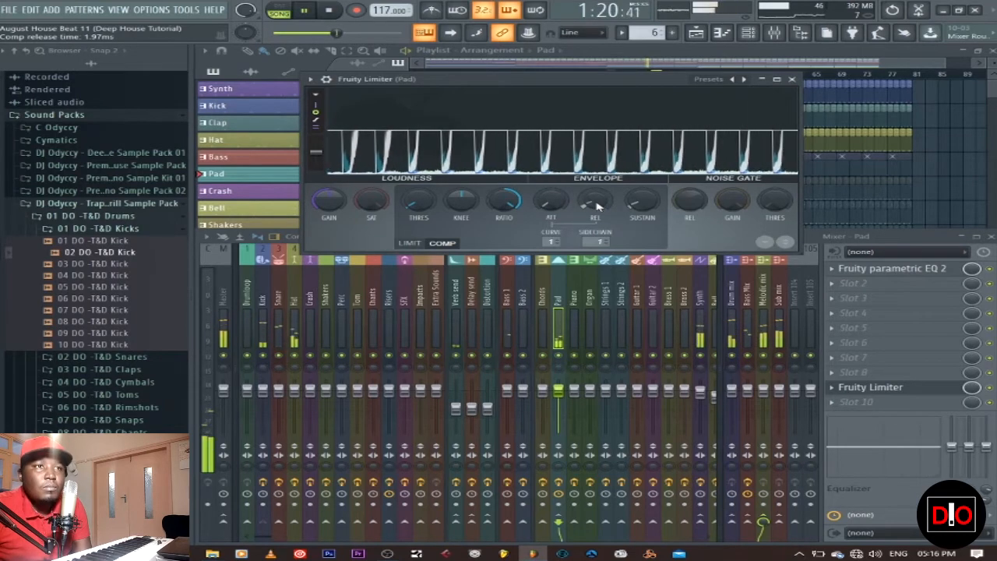
pyautogui.moveTo(595, 204); pyautogui.dragTo(595, 197)
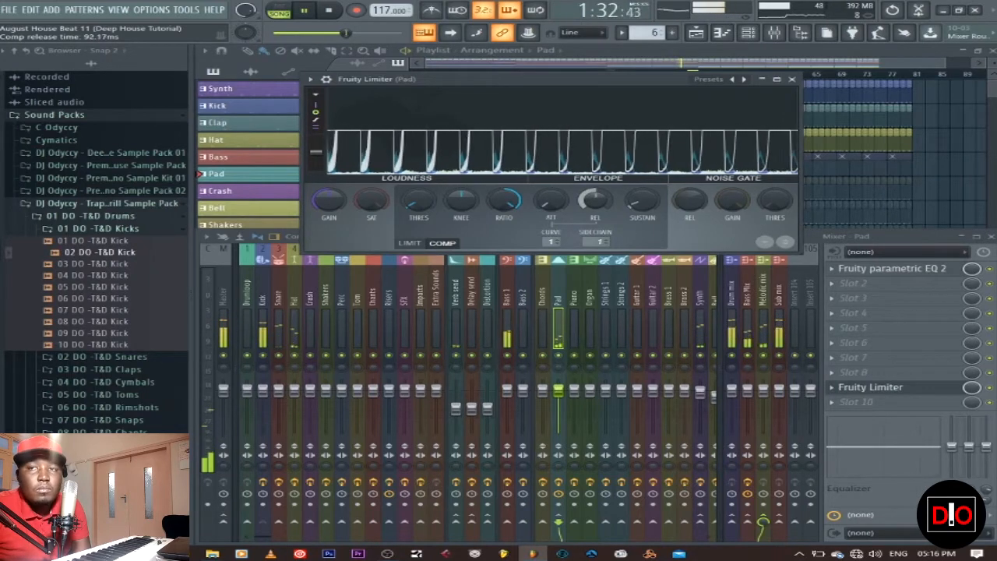
pyautogui.moveTo(596, 201); pyautogui.dragTo(596, 199)
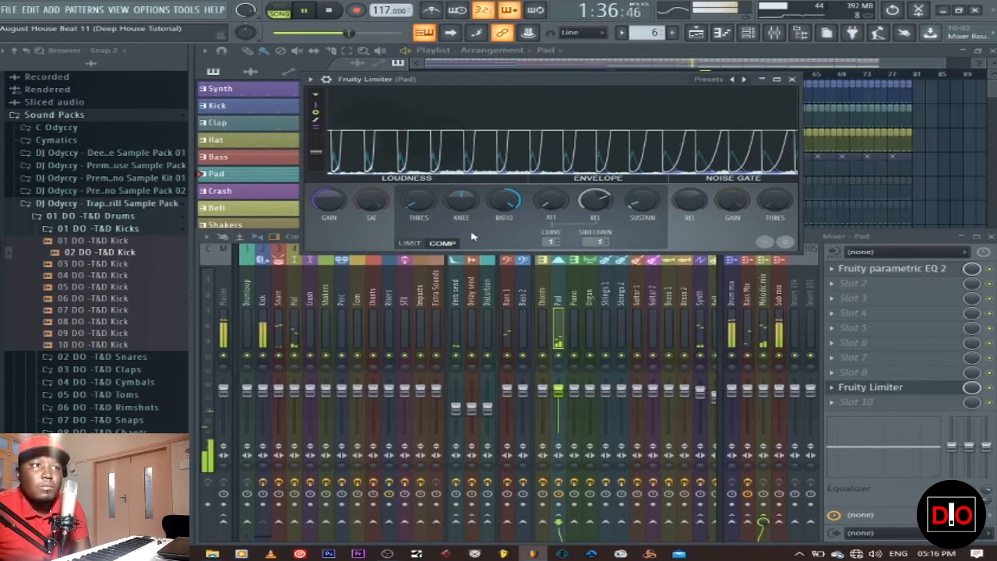
pyautogui.moveTo(421, 201); pyautogui.dragTo(423, 204)
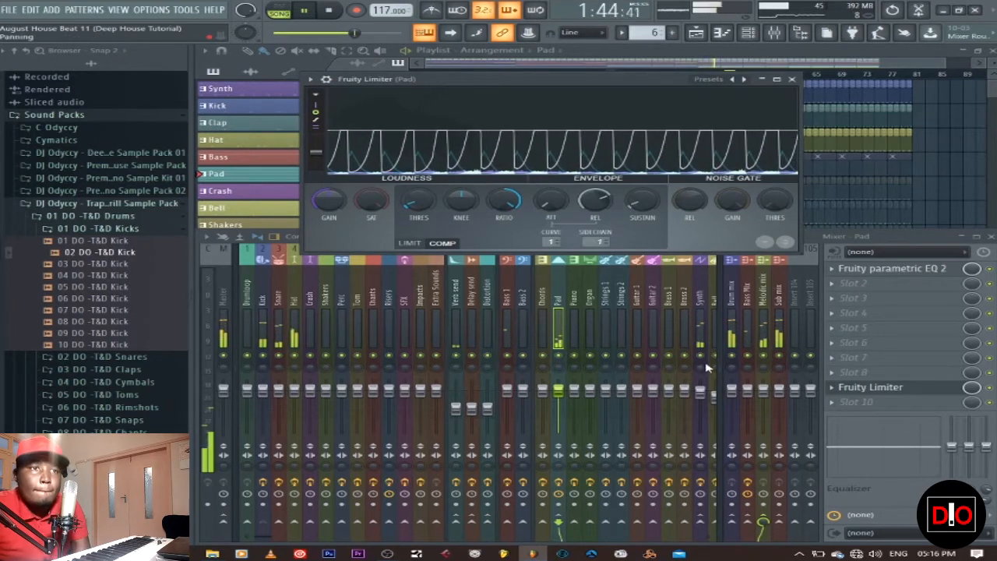
# Step: Mute the Synth and Bass 1 mixer tracks, set the pad limiter's release to about 502 ms while listening, and stop playback
pyautogui.click(704, 357)
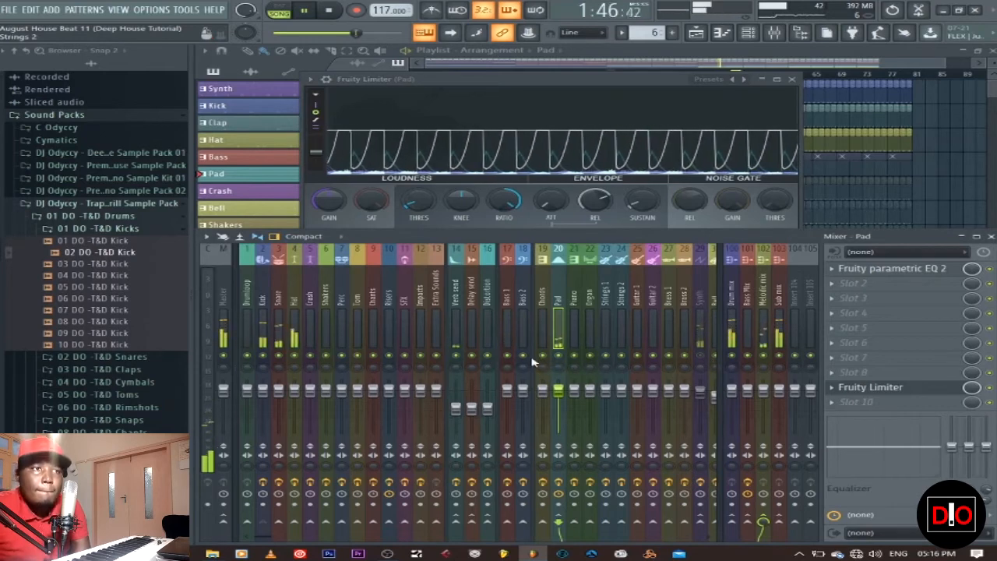
pyautogui.click(507, 358)
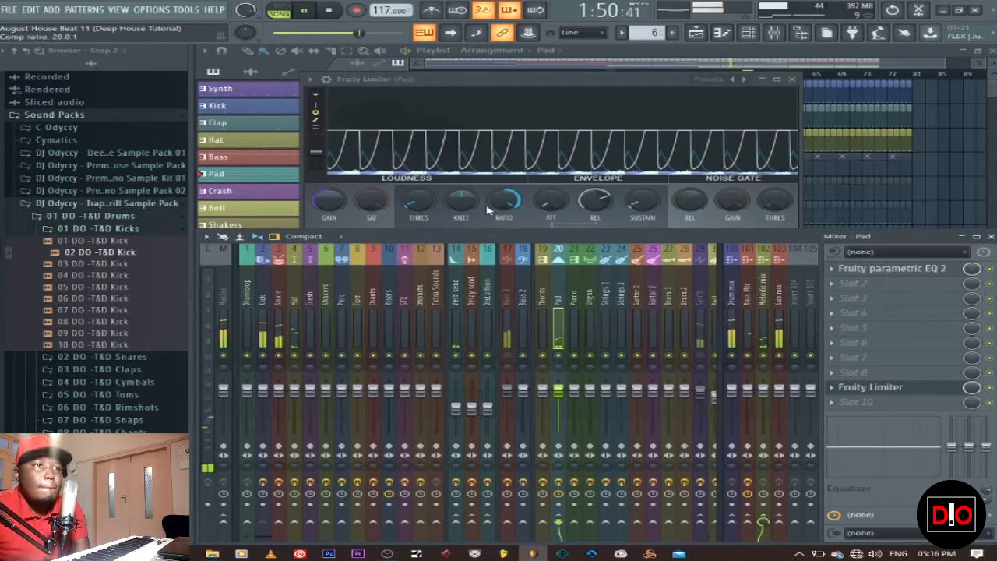
pyautogui.click(419, 201)
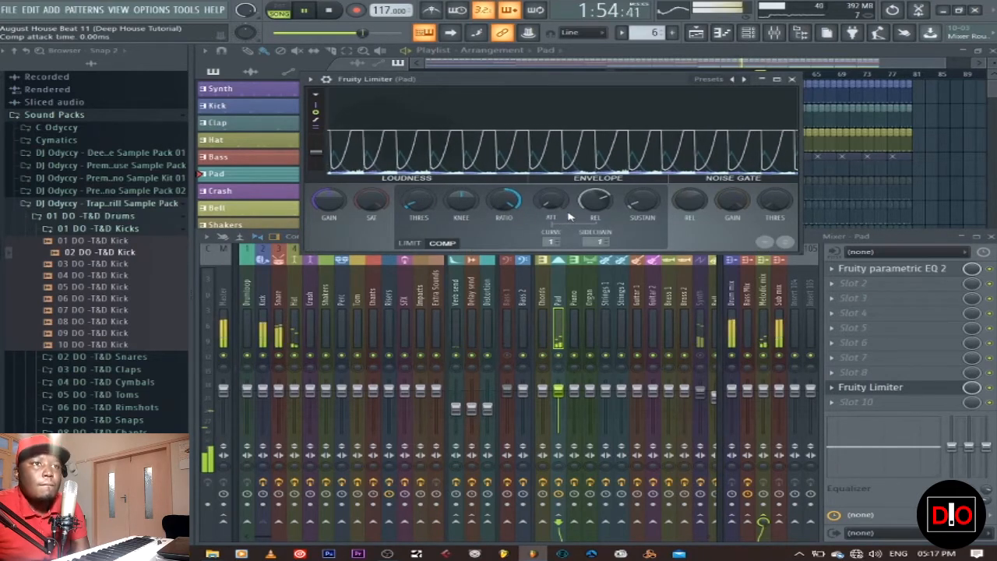
pyautogui.moveTo(596, 200); pyautogui.dragTo(597, 198)
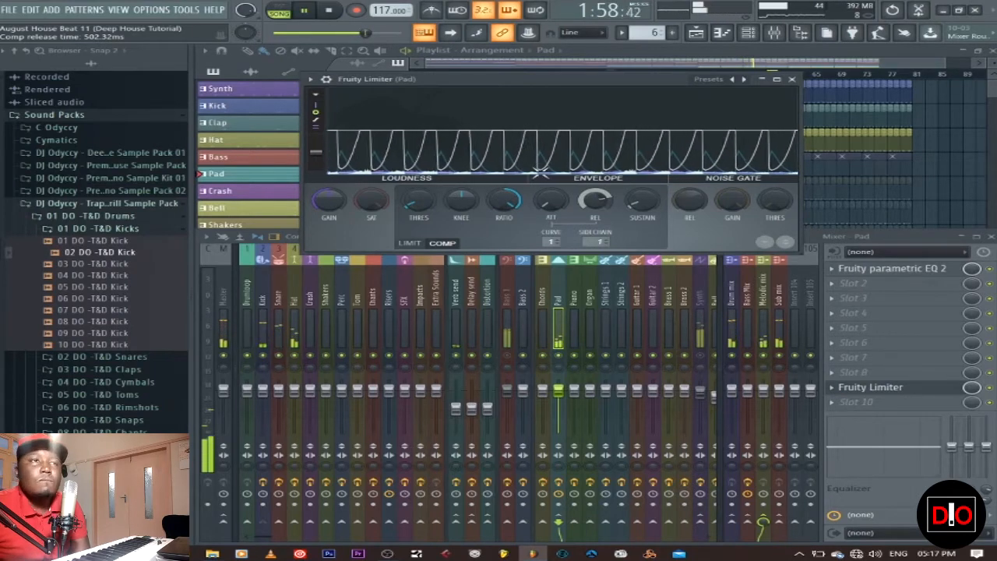
pyautogui.click(330, 10)
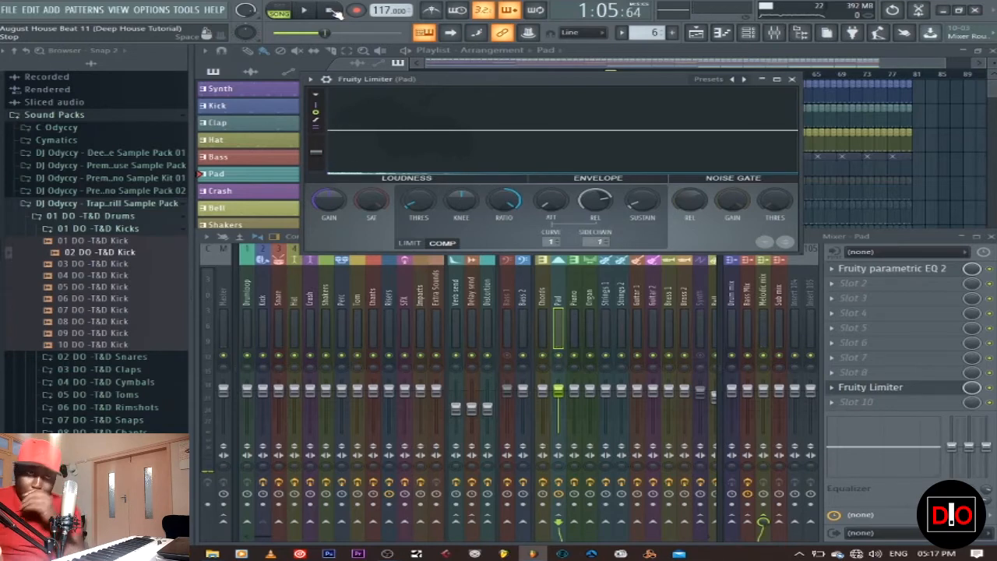
# Step: Close the Fruity Limiter and delete it from slot 9 of the Pad mixer track
pyautogui.click(791, 79)
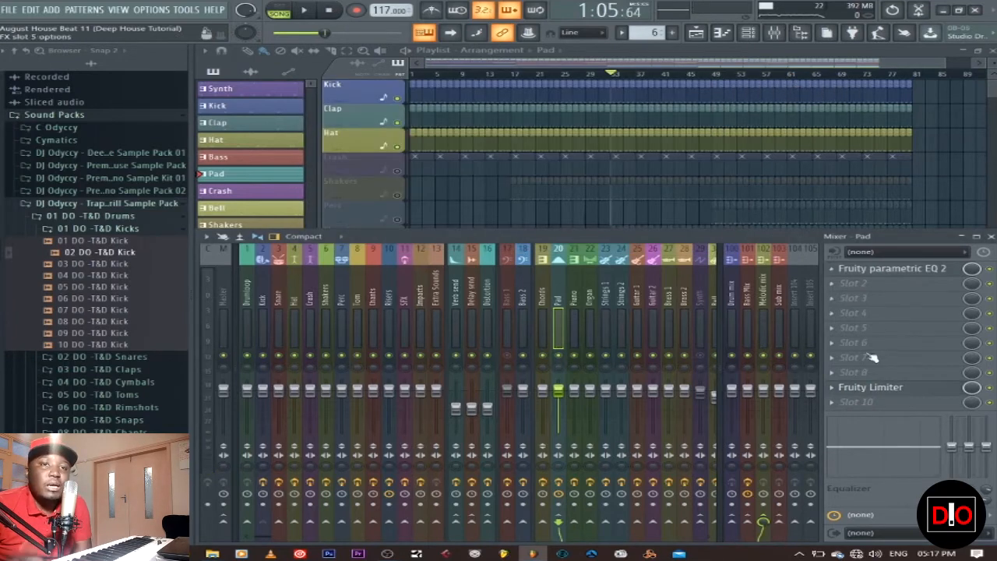
pyautogui.click(835, 389)
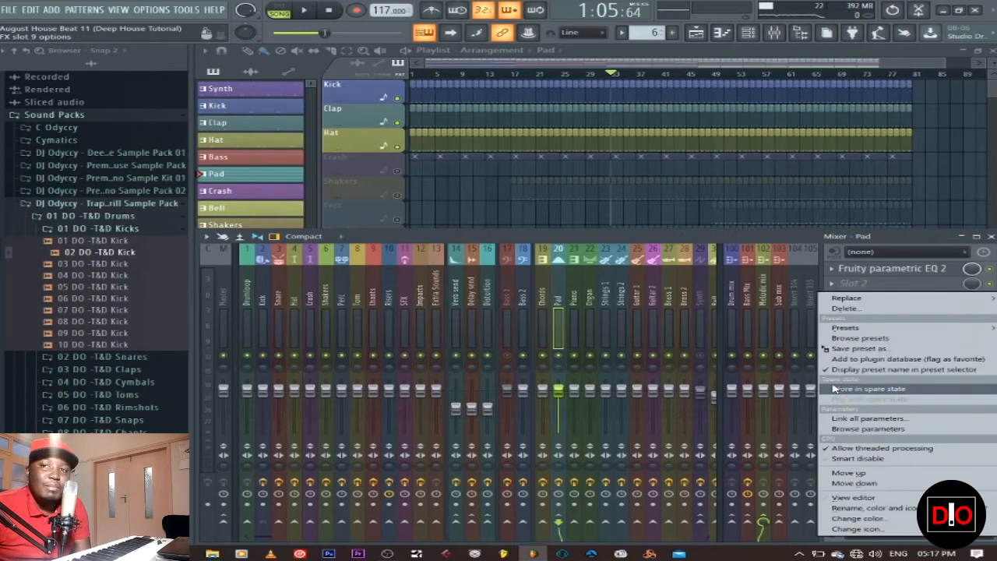
pyautogui.moveTo(847, 298)
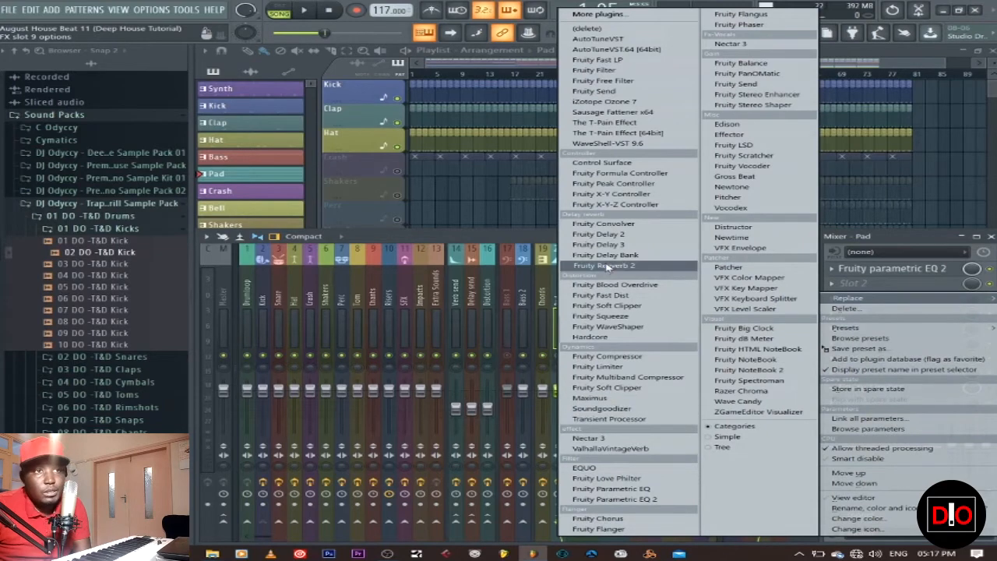
pyautogui.click(845, 309)
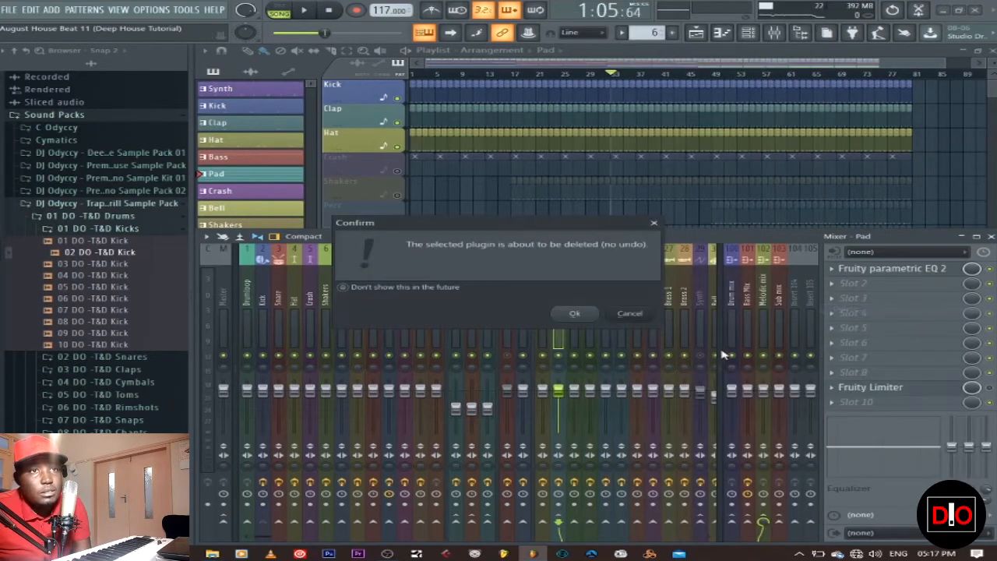
pyautogui.click(574, 315)
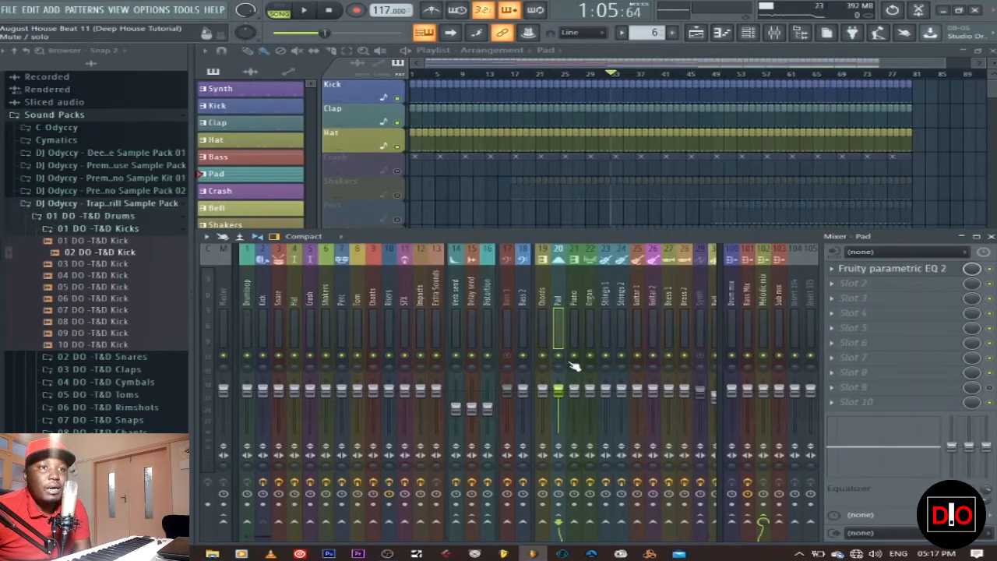
# Step: Play the arrangement without the pad limiter, viewing both the mixer and the playlist, and stop playback
pyautogui.click(310, 11)
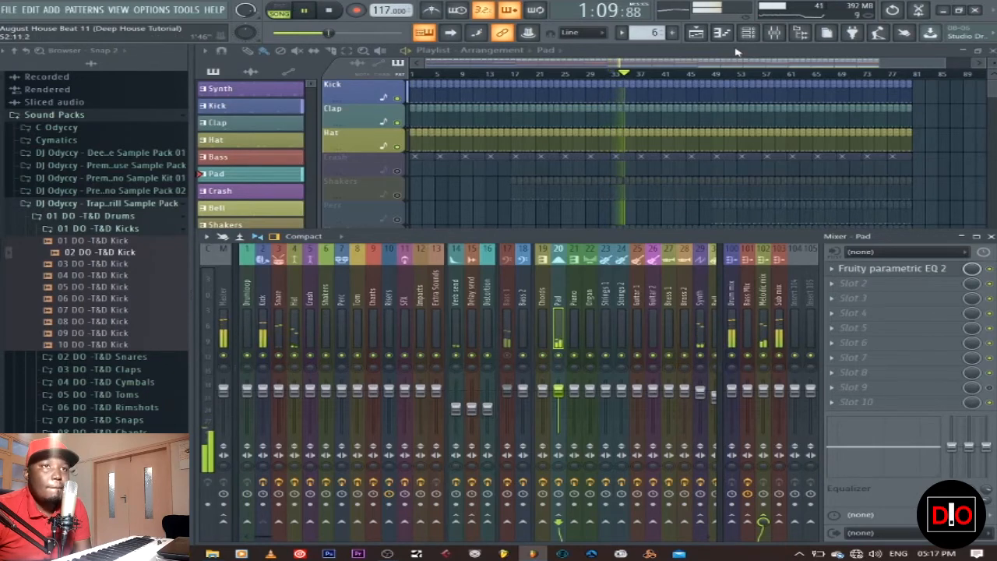
pyautogui.press('F9')
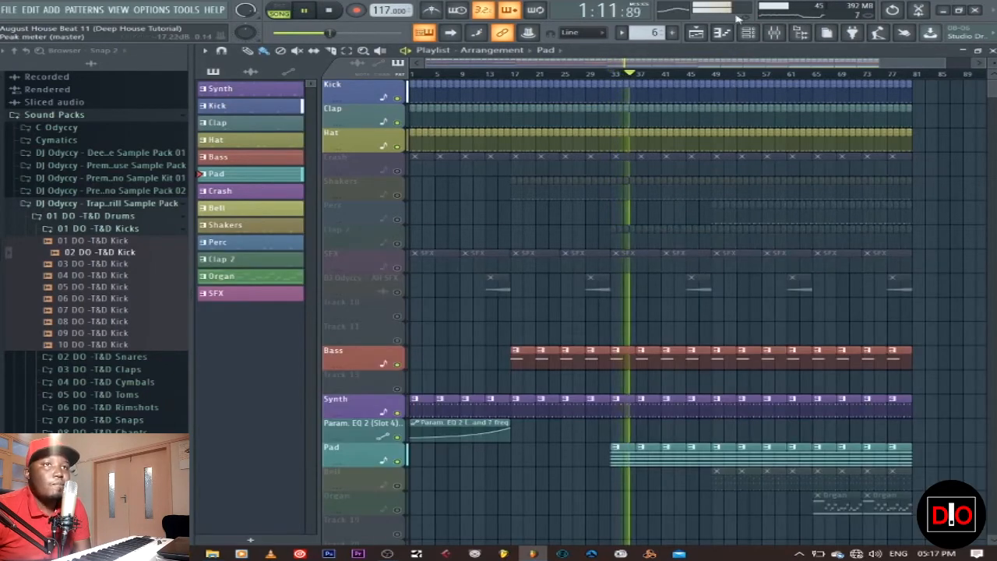
pyautogui.press('F9')
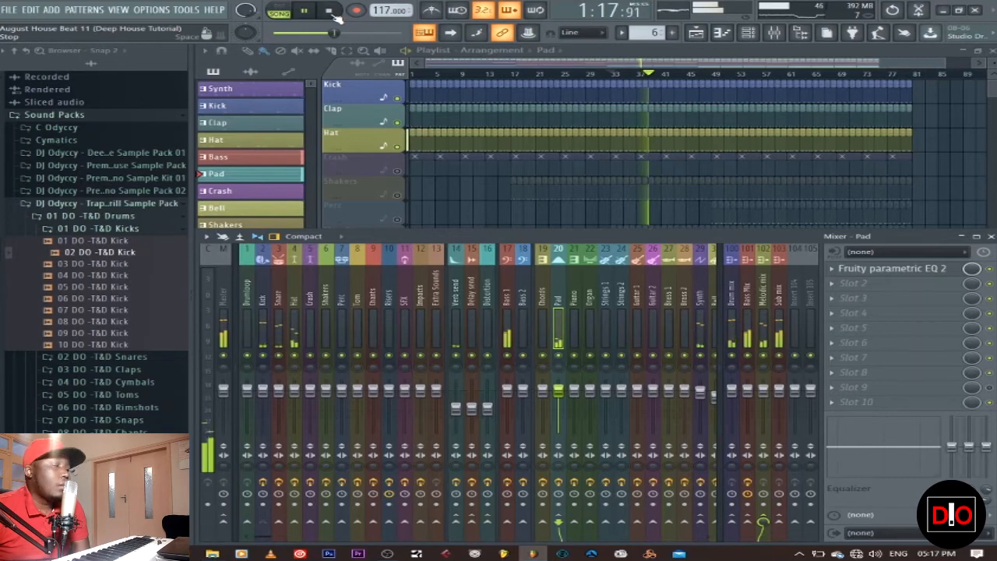
pyautogui.click(331, 10)
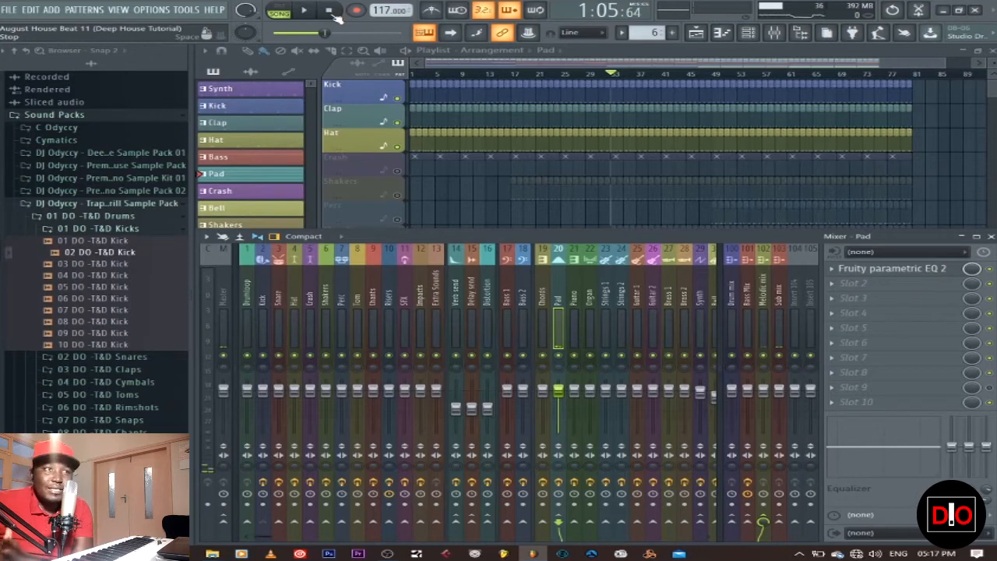
# Step: Select the Crash pattern, unmute the Crash track in the playlist, and play the arrangement briefly with it
pyautogui.click(250, 193)
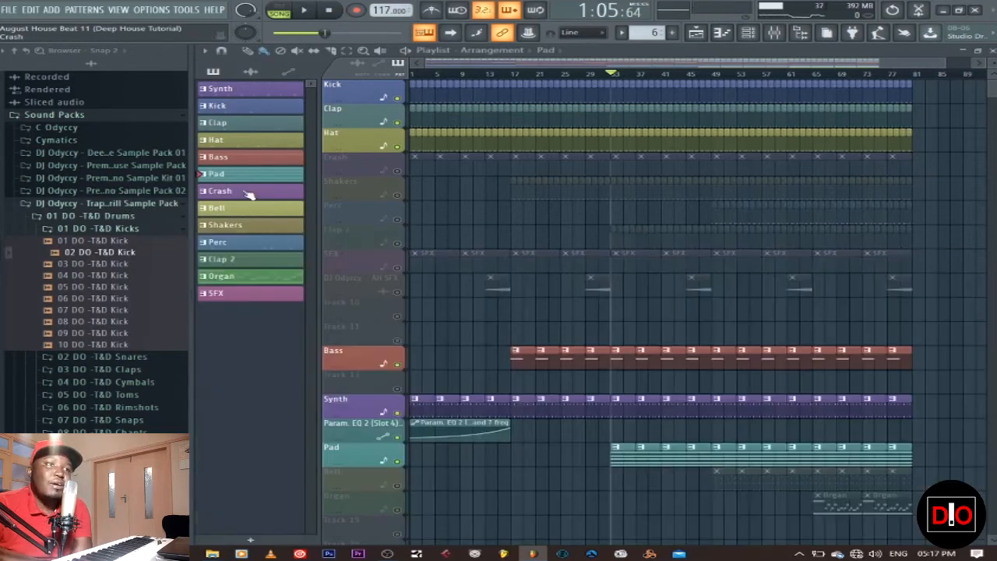
pyautogui.click(396, 170)
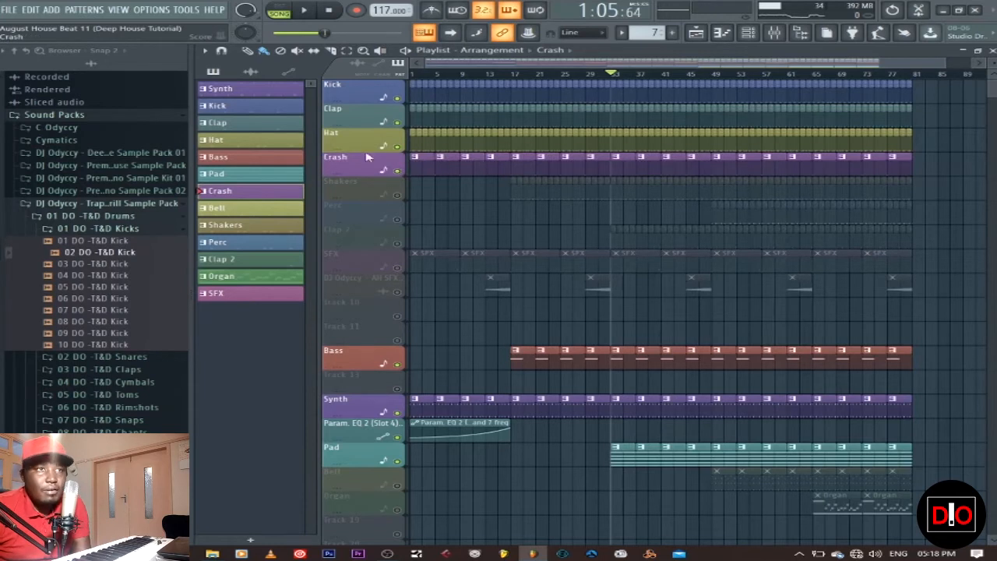
pyautogui.click(309, 11)
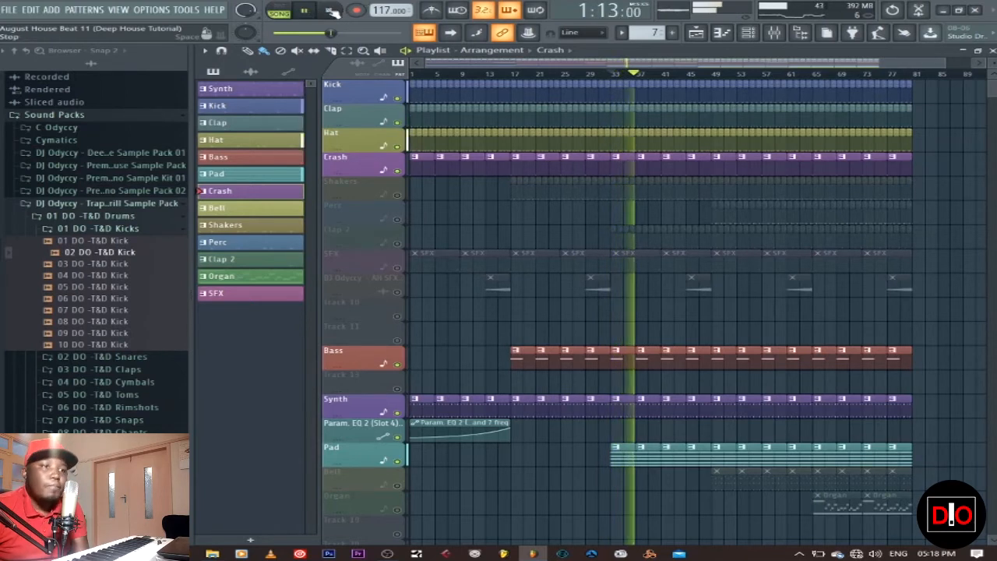
pyautogui.click(332, 10)
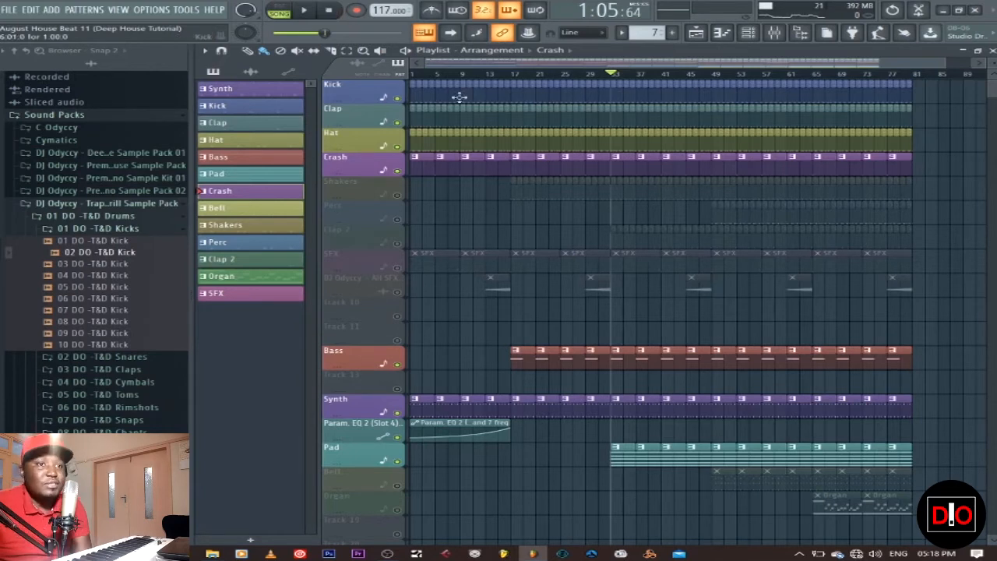
# Step: Select the Bell pattern, unmute the Bell track, and play the arrangement briefly from bar 49
pyautogui.click(274, 208)
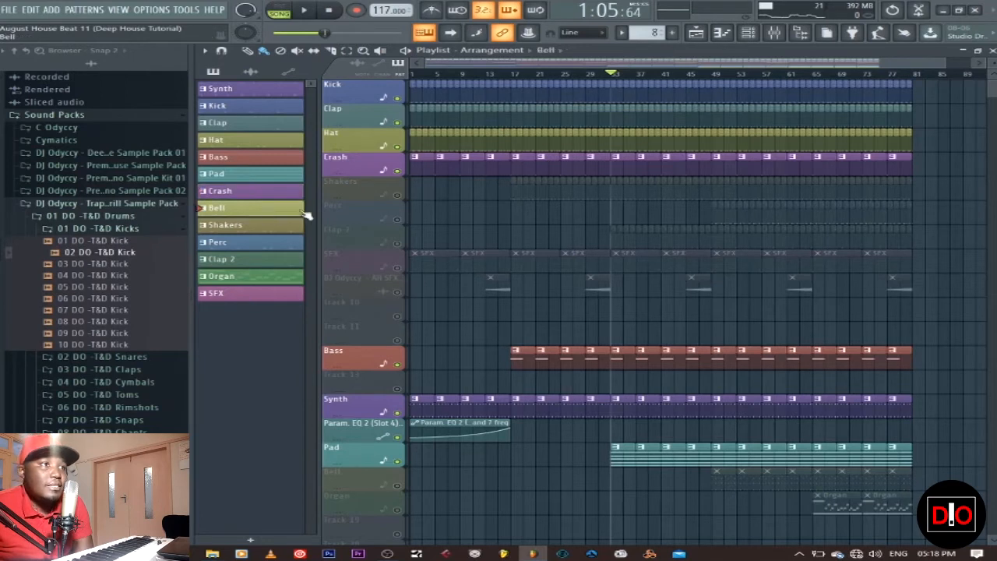
pyautogui.click(724, 72)
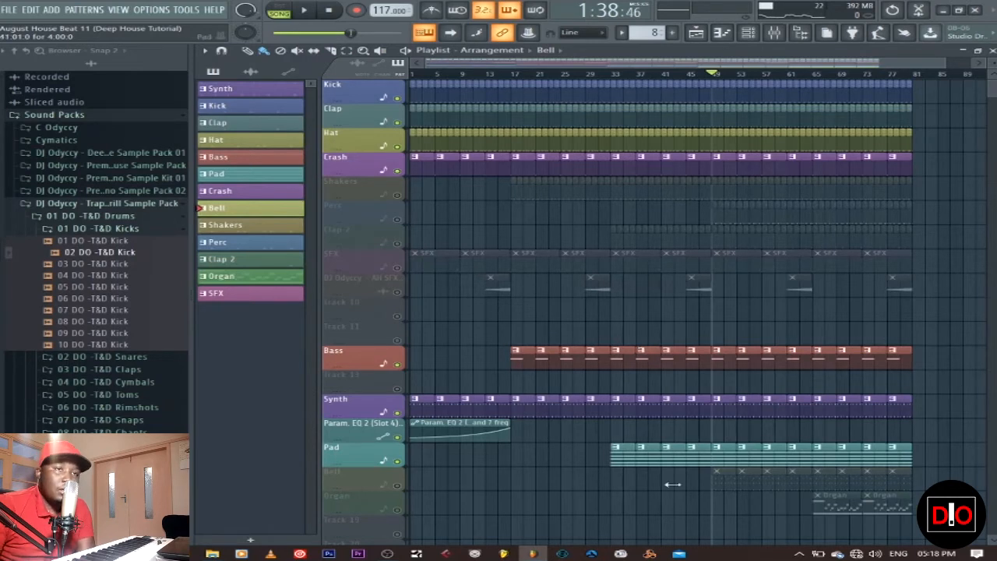
pyautogui.click(401, 485)
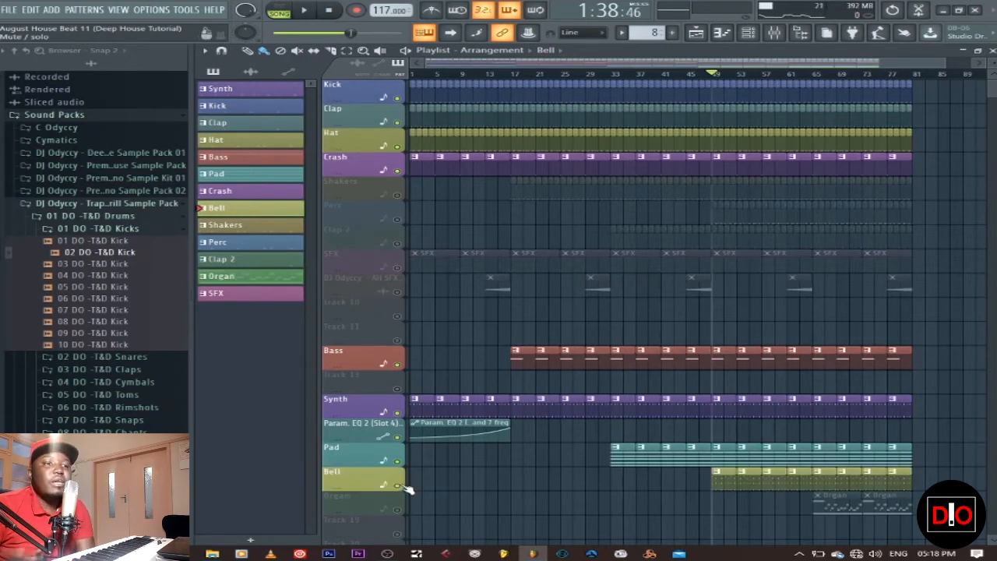
pyautogui.click(303, 10)
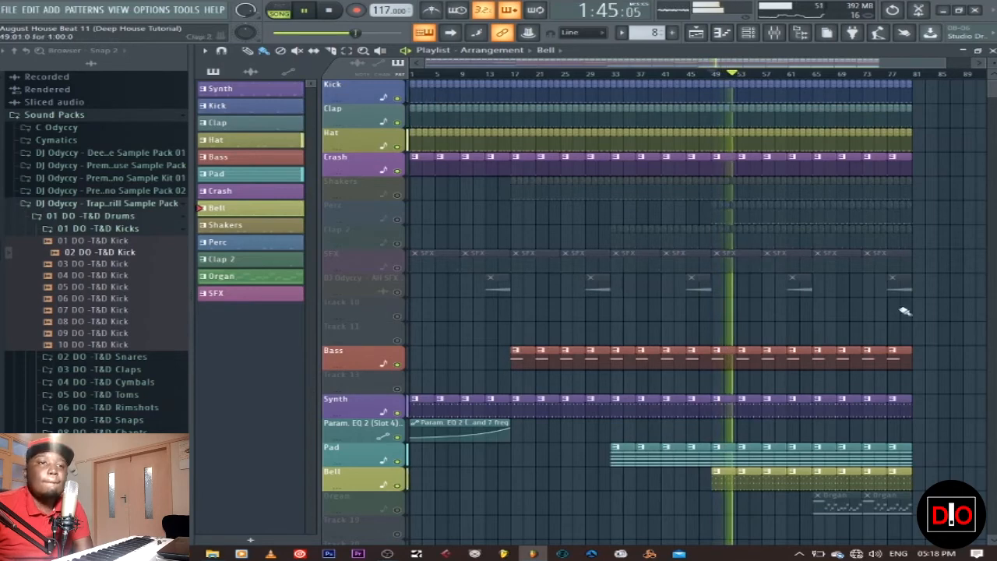
pyautogui.click(331, 14)
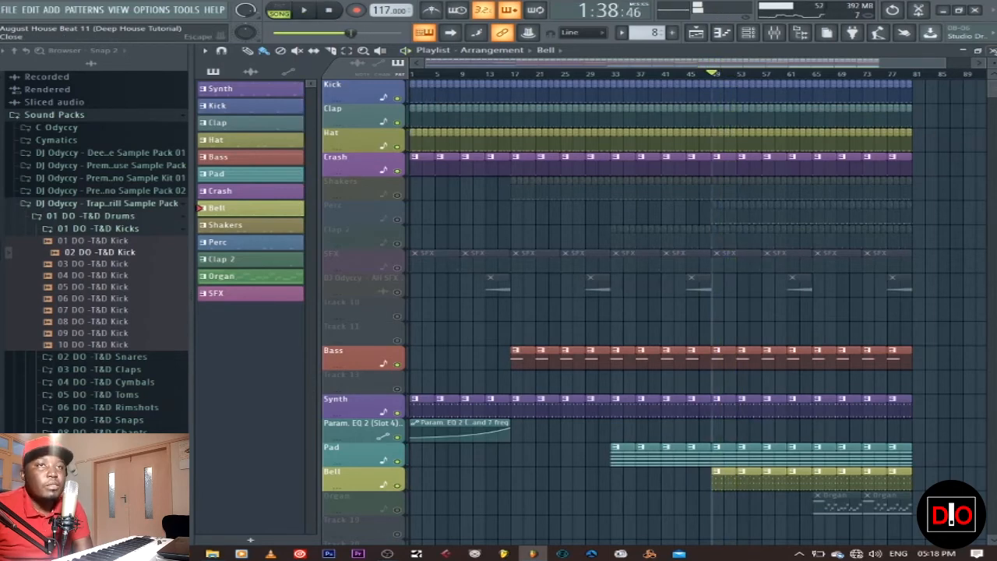
# Step: Leave the playlist and inspect the Bell's Nexus_2 preset, followed by its notes in an enlarged piano roll view
pyautogui.click(991, 53)
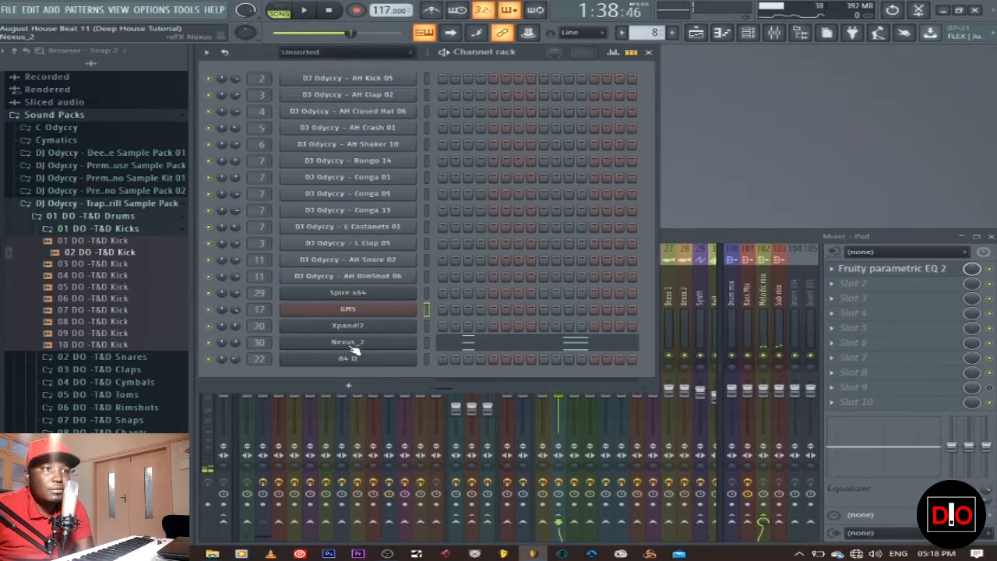
pyautogui.click(351, 345)
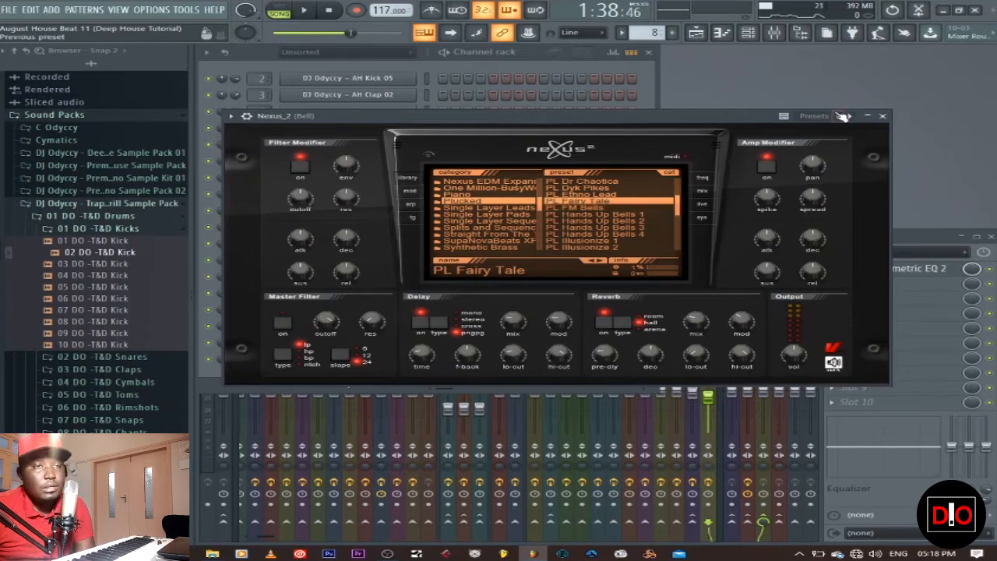
pyautogui.click(882, 115)
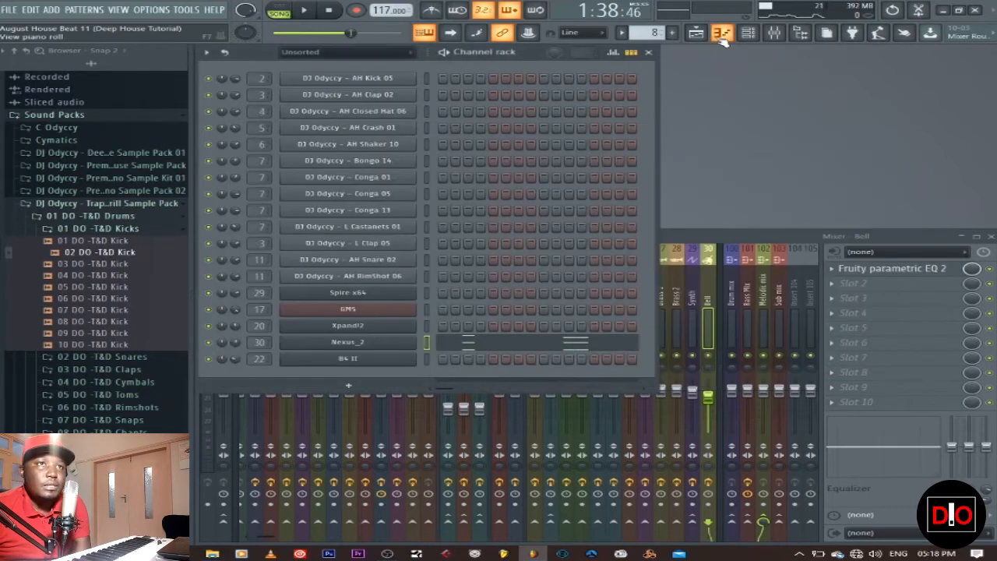
pyautogui.click(527, 345)
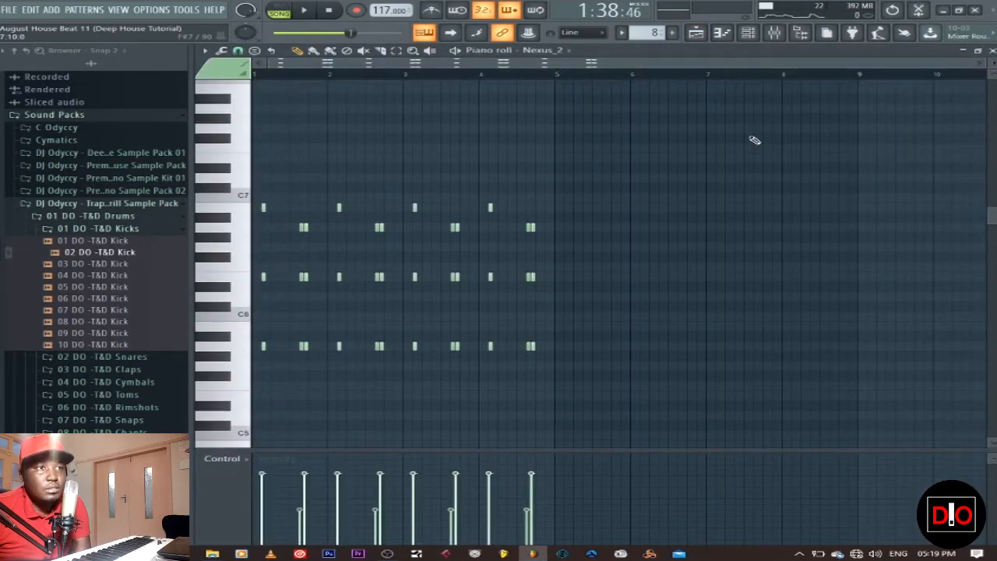
pyautogui.moveTo(971, 64); pyautogui.dragTo(649, 65)
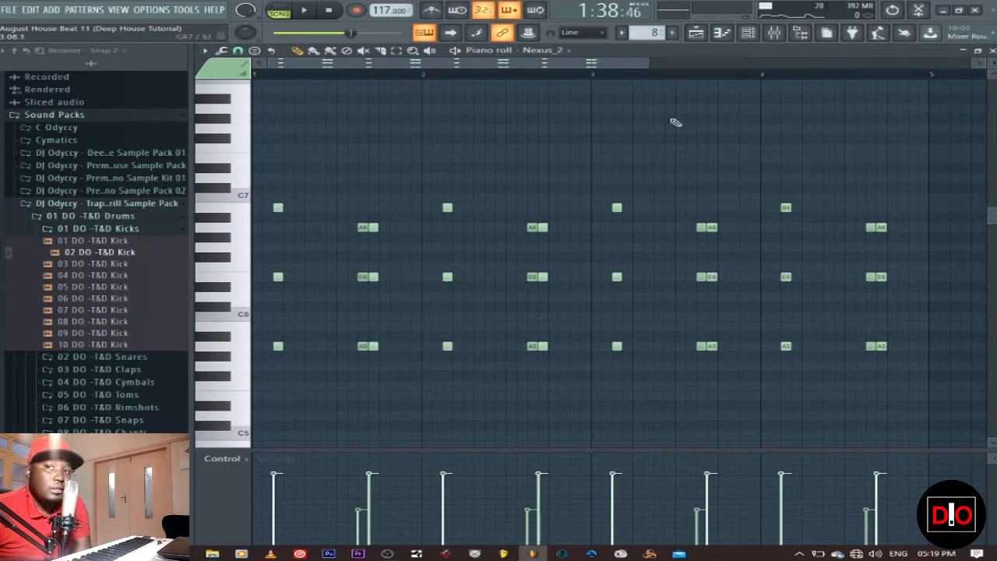
pyautogui.click(990, 50)
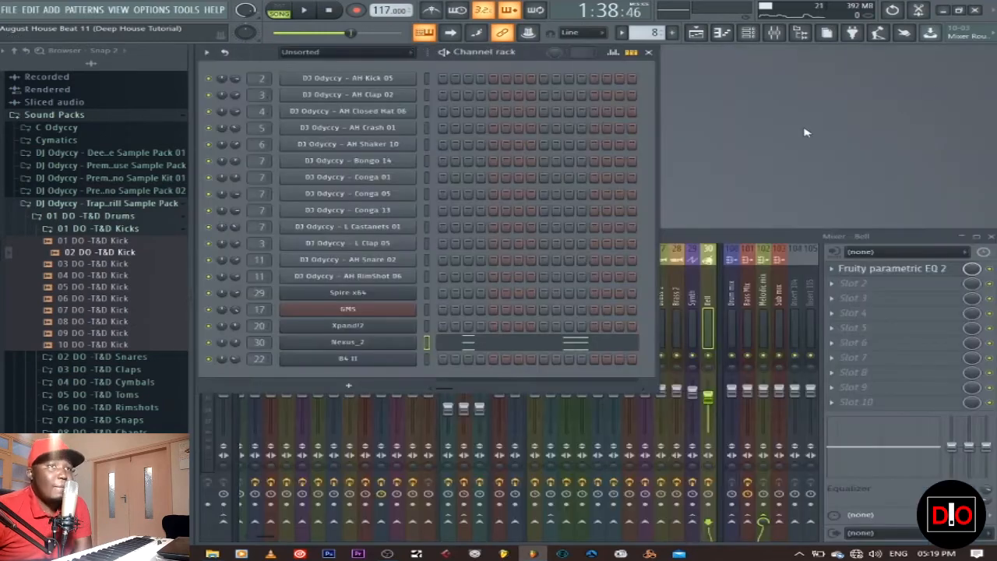
# Step: Return to the playlist, select the Shakers pattern, unmute the Shakers track, and start playing the arrangement with it
pyautogui.click(705, 35)
pyautogui.scroll(-3, 736, 288)
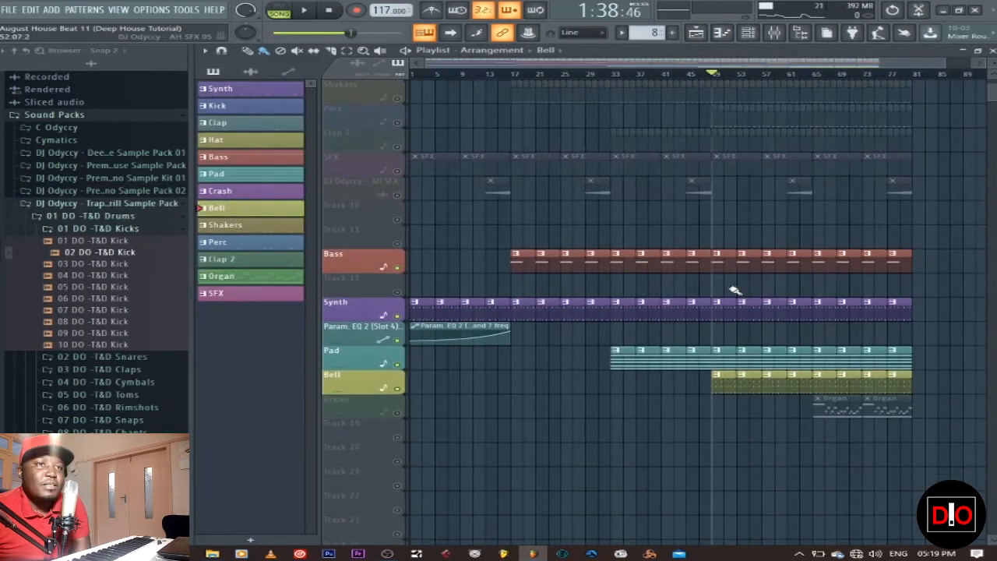
pyautogui.click(257, 226)
pyautogui.scroll(3, 421, 226)
pyautogui.click(396, 195)
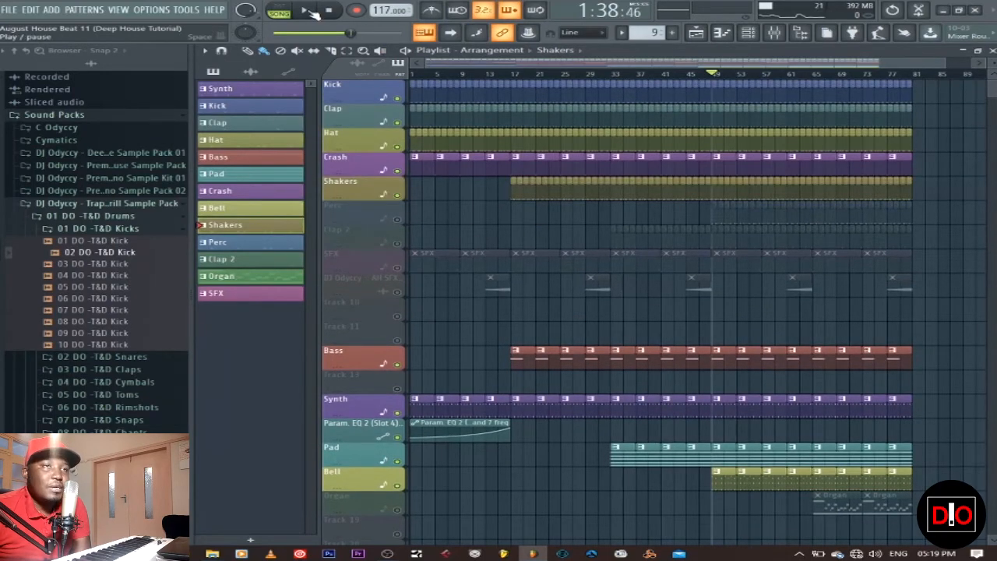
pyautogui.click(312, 13)
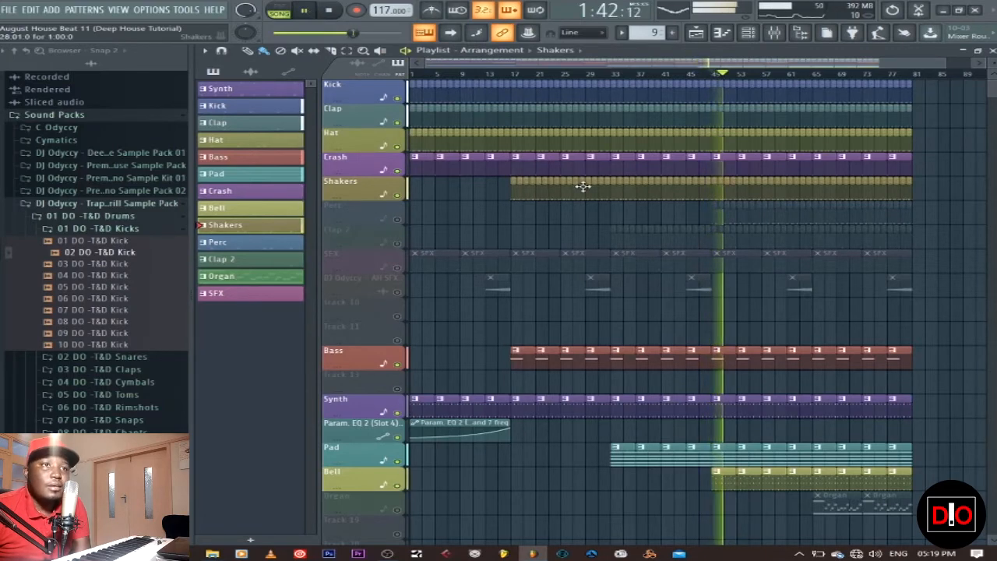
# Step: View the shaker steps in the channel rack, stop playback, and collapse the DJ Odyccy - Trap & Drill Sample Pack folder
pyautogui.click(992, 50)
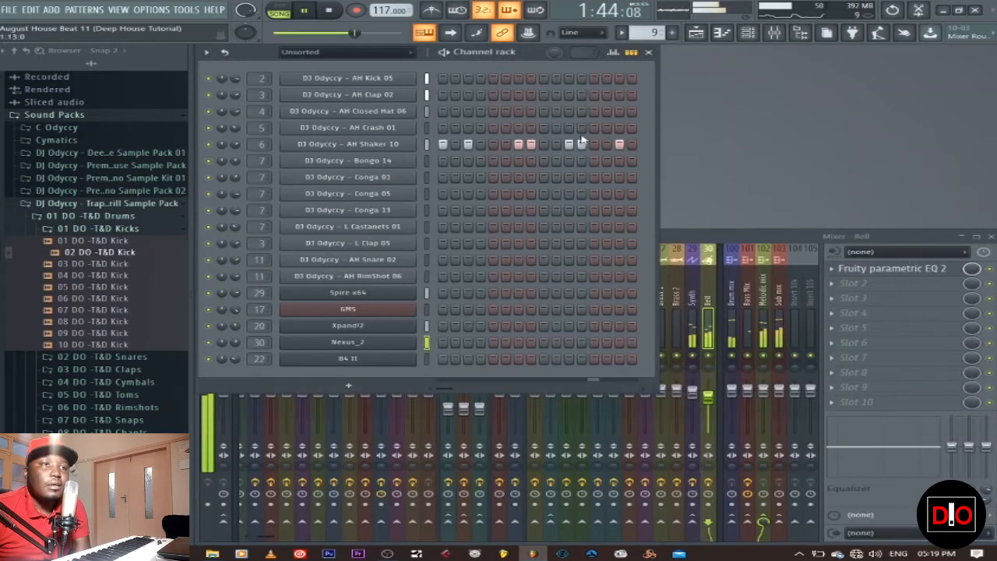
pyautogui.click(330, 12)
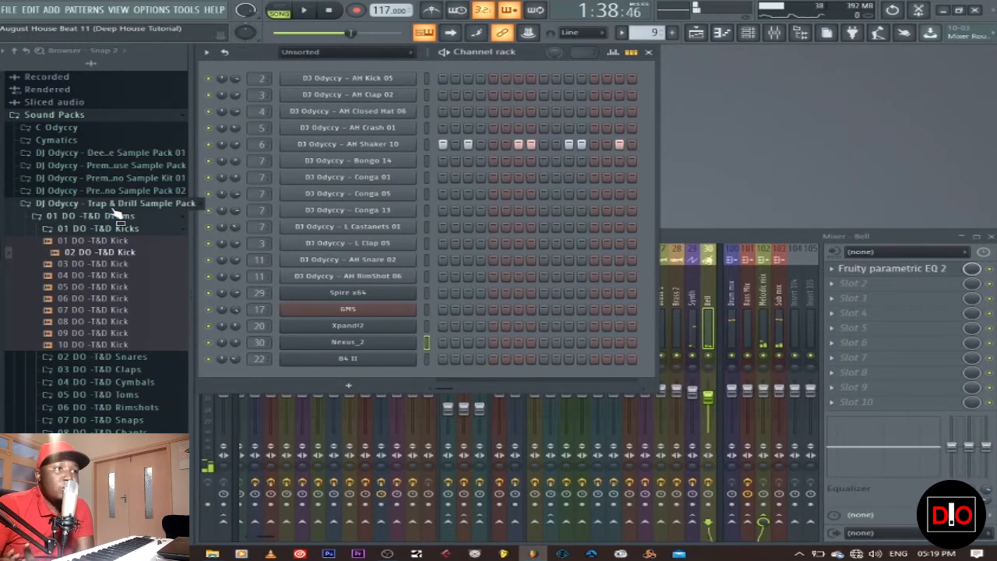
pyautogui.click(114, 211)
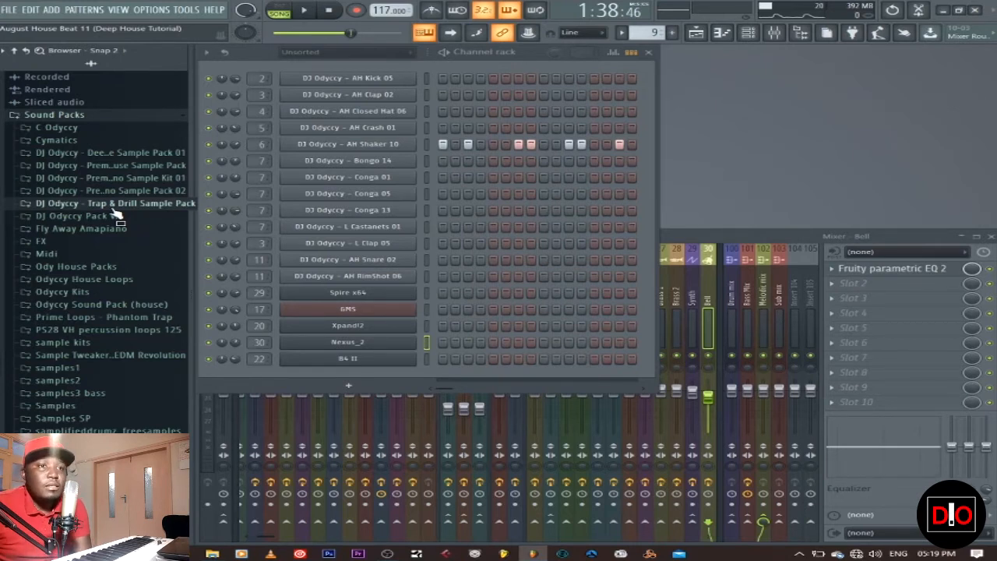
# Step: Return to the playlist, select the Perc pattern, unmute the Perc track, and start playing the arrangement with it
pyautogui.click(696, 32)
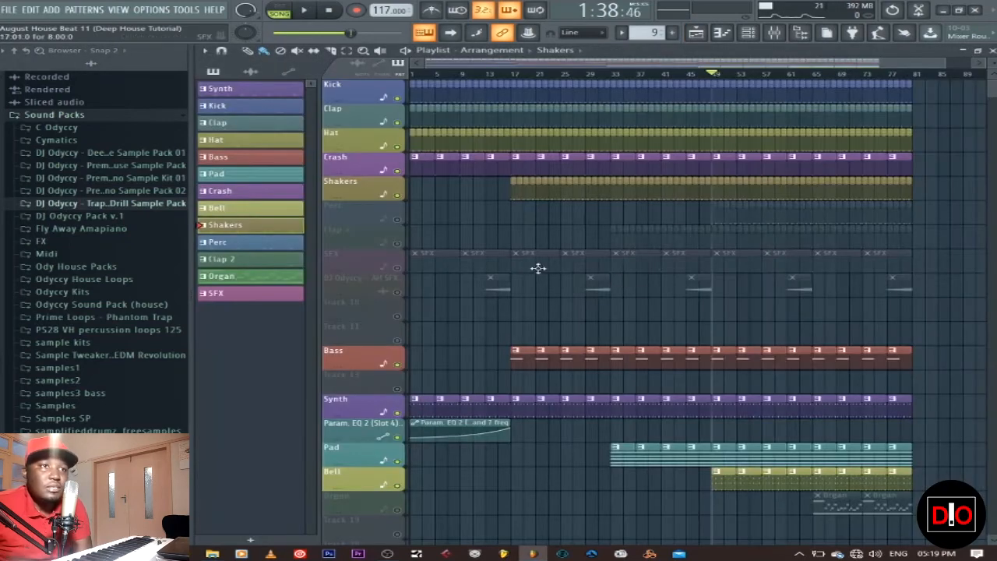
pyautogui.click(250, 243)
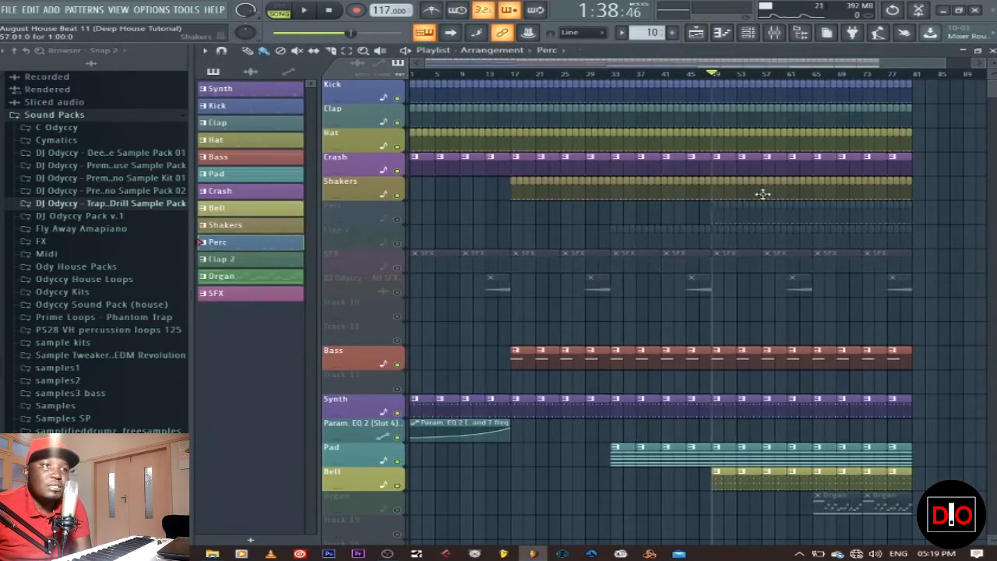
pyautogui.click(396, 219)
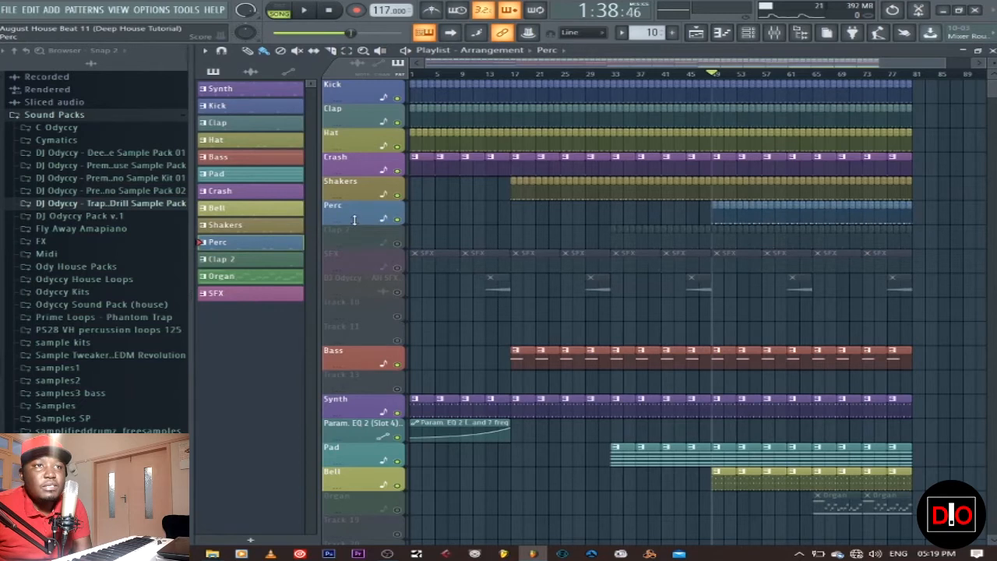
pyautogui.press('space')
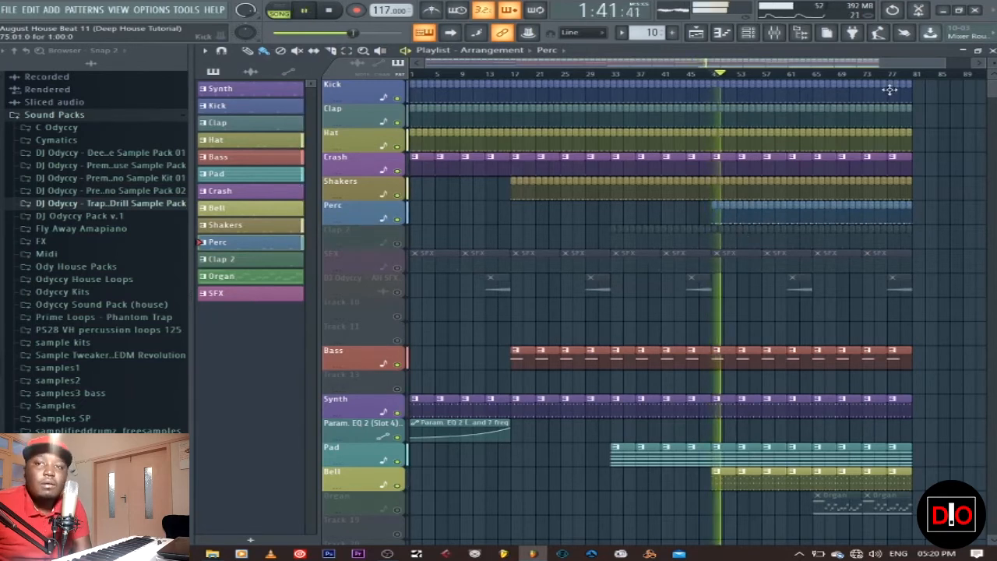
# Step: View the Perc steps in the channel rack, stop the song, and listen to the pattern alone in pattern mode
pyautogui.click(991, 51)
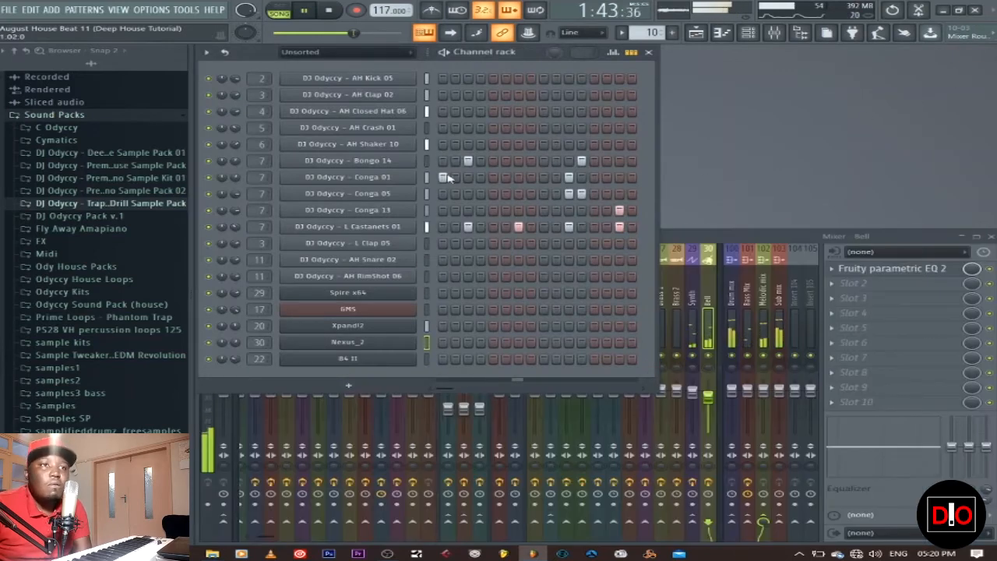
pyautogui.press('space')
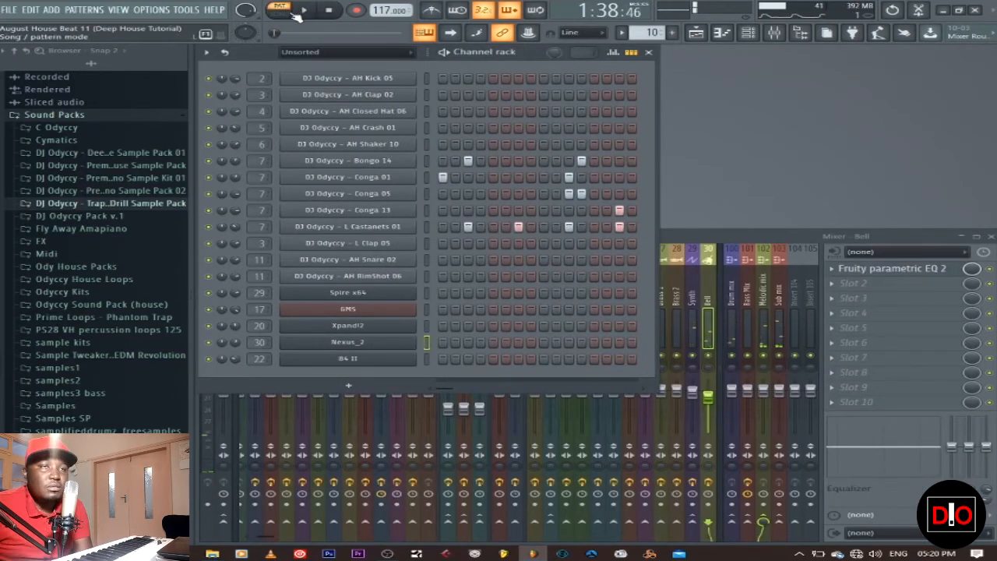
pyautogui.click(304, 12)
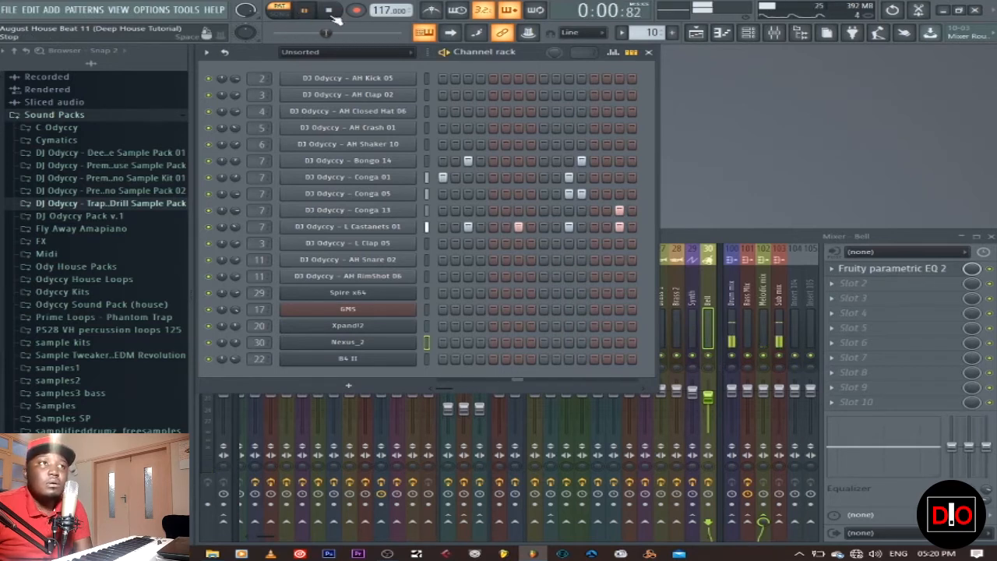
pyautogui.click(330, 13)
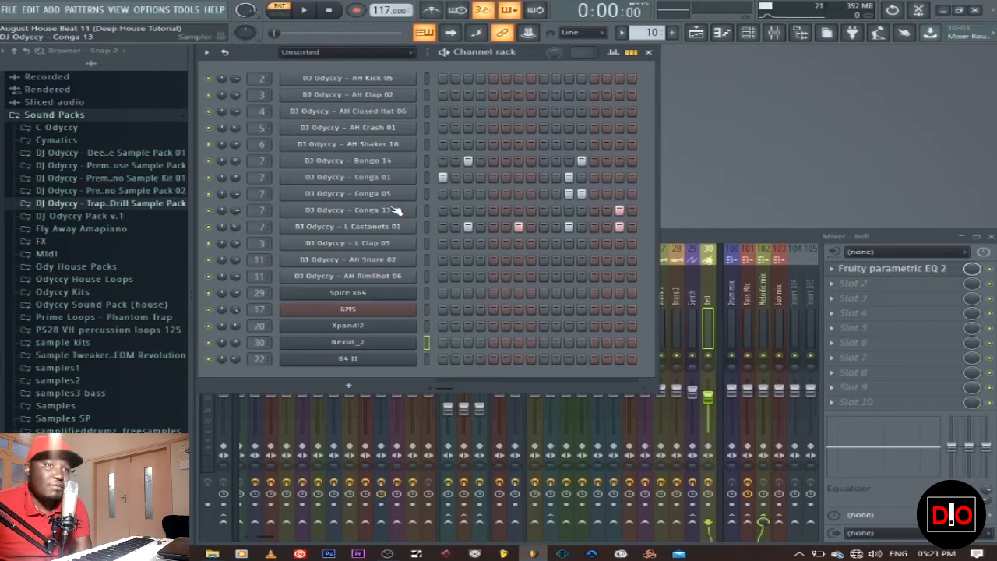
# Step: Select the Clap 2 pattern, unmute its playlist track, play the song from bar 49, and view the pattern's steps in the channel rack
pyautogui.click(707, 38)
pyautogui.click(285, 263)
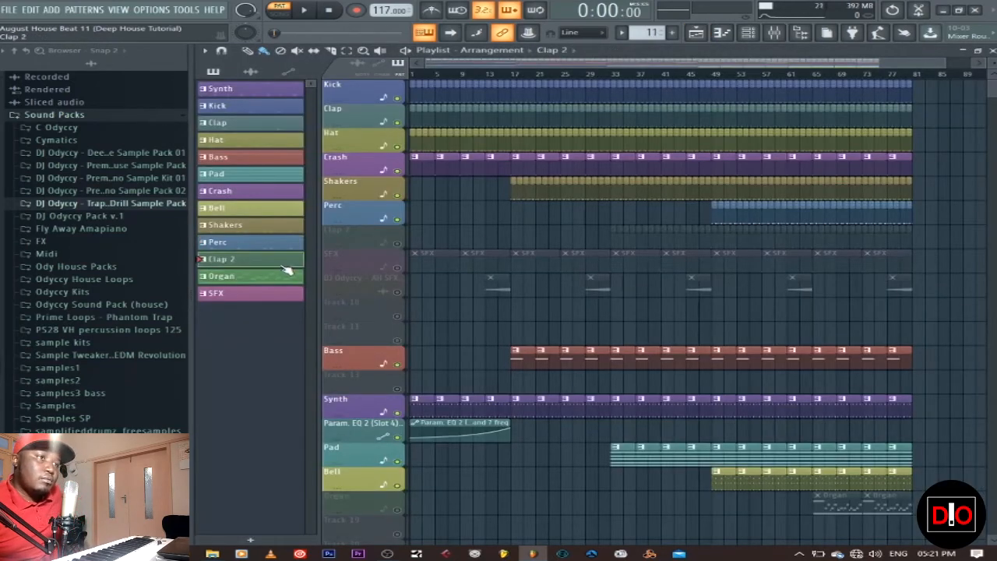
pyautogui.click(397, 243)
pyautogui.click(716, 75)
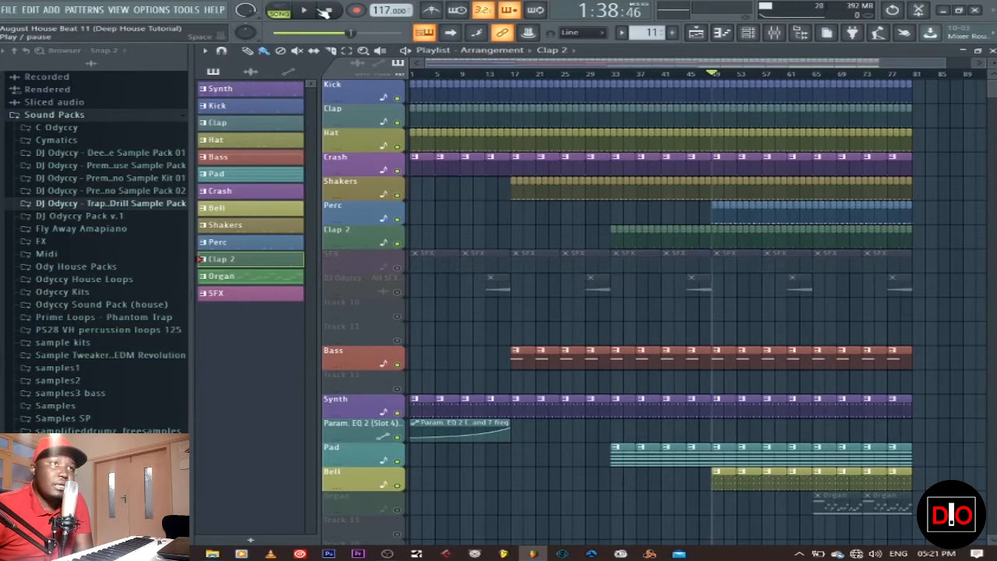
pyautogui.press('space')
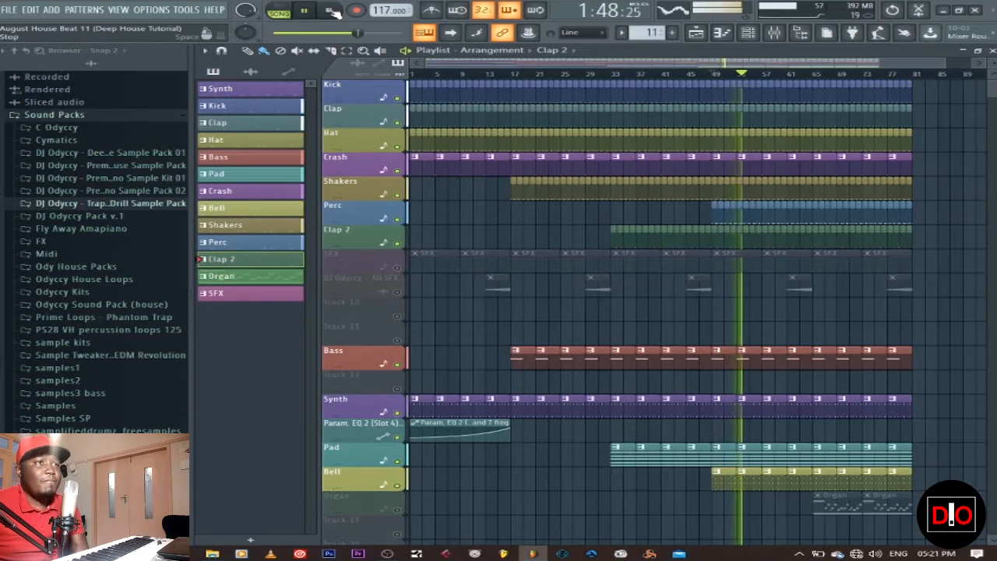
pyautogui.click(331, 10)
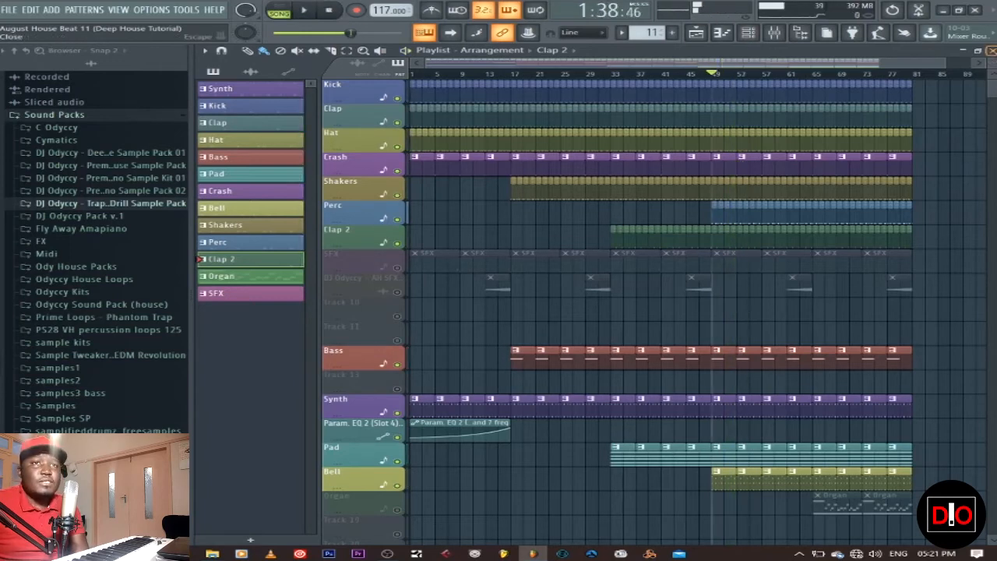
pyautogui.click(989, 50)
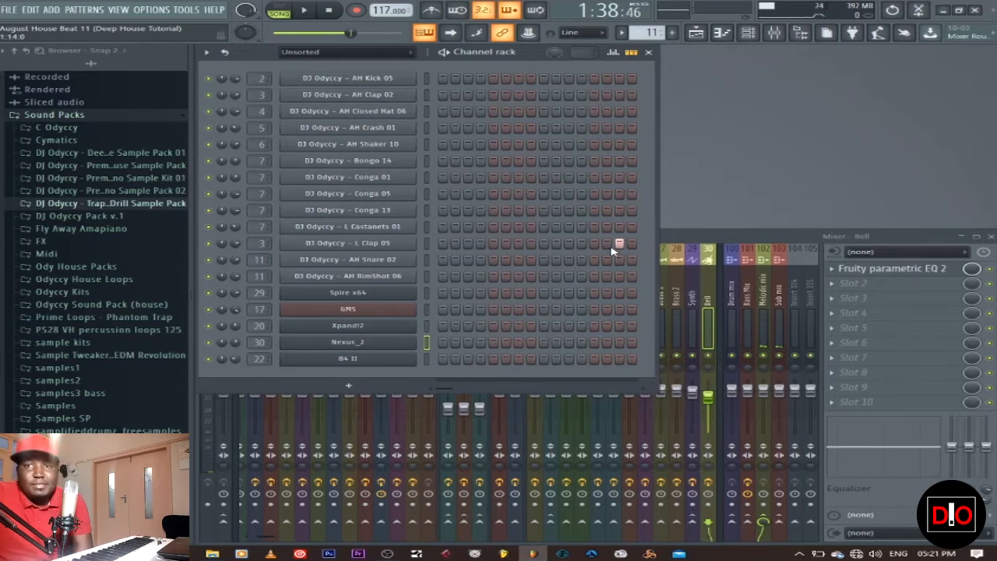
# Step: Return to the playlist, select the Organ pattern, unmute the Organ track, and play the song from bar 65 before stopping it
pyautogui.click(695, 35)
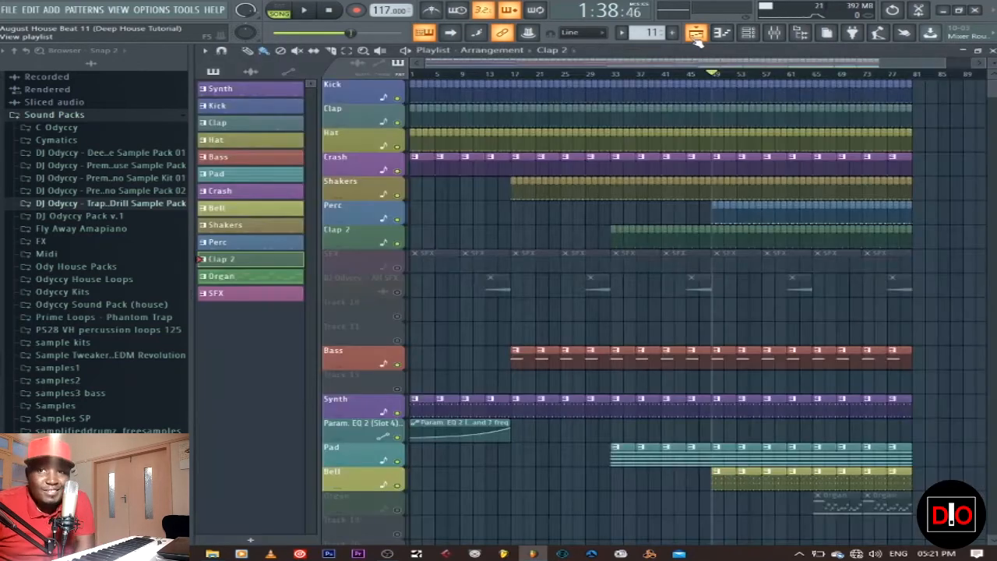
pyautogui.click(225, 277)
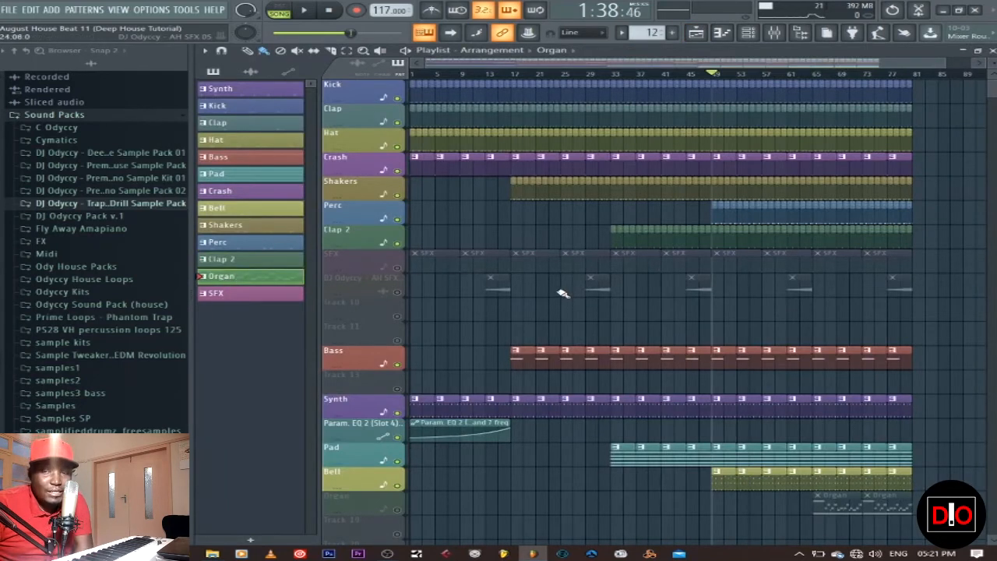
pyautogui.click(398, 511)
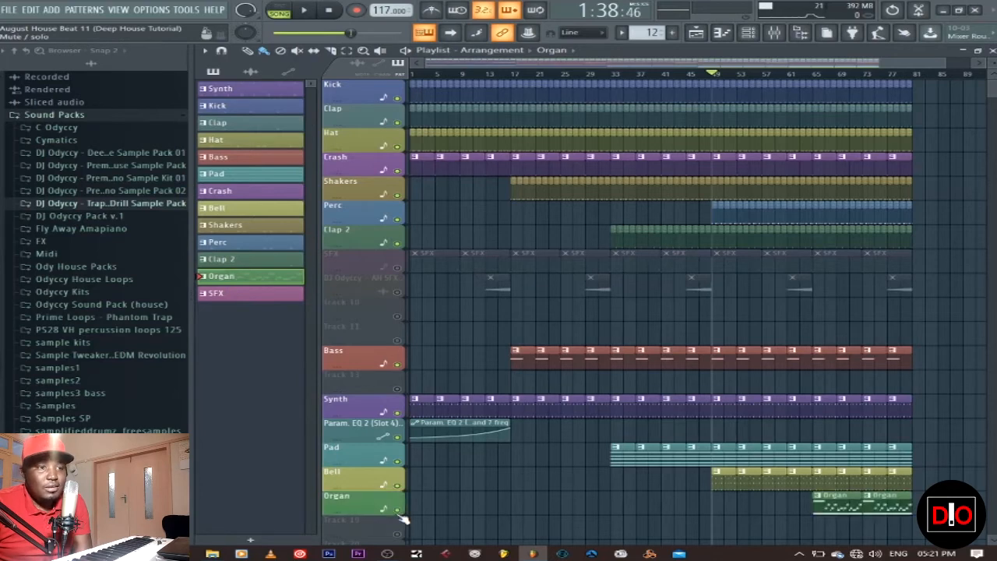
pyautogui.click(821, 77)
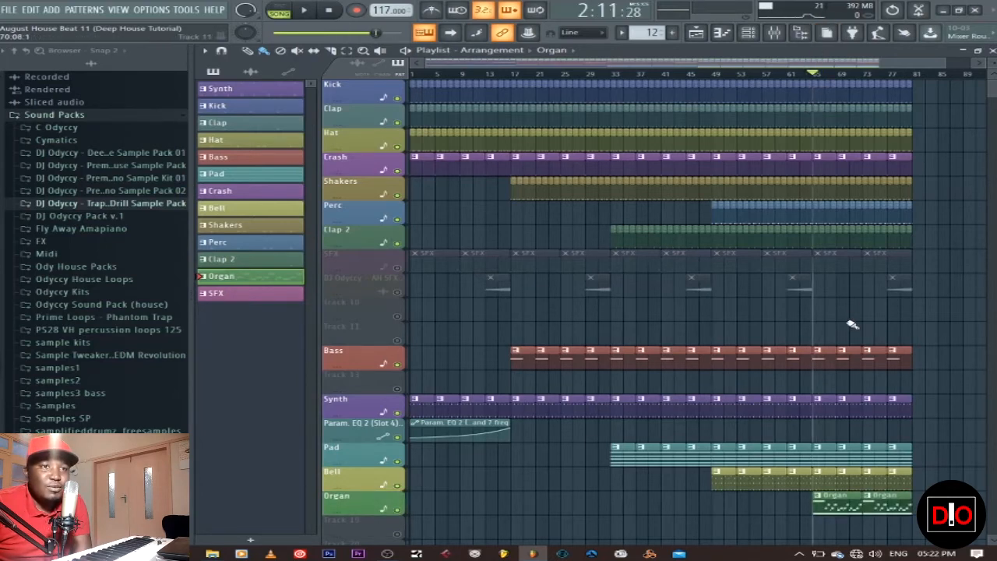
pyautogui.scroll(-3, 850, 324)
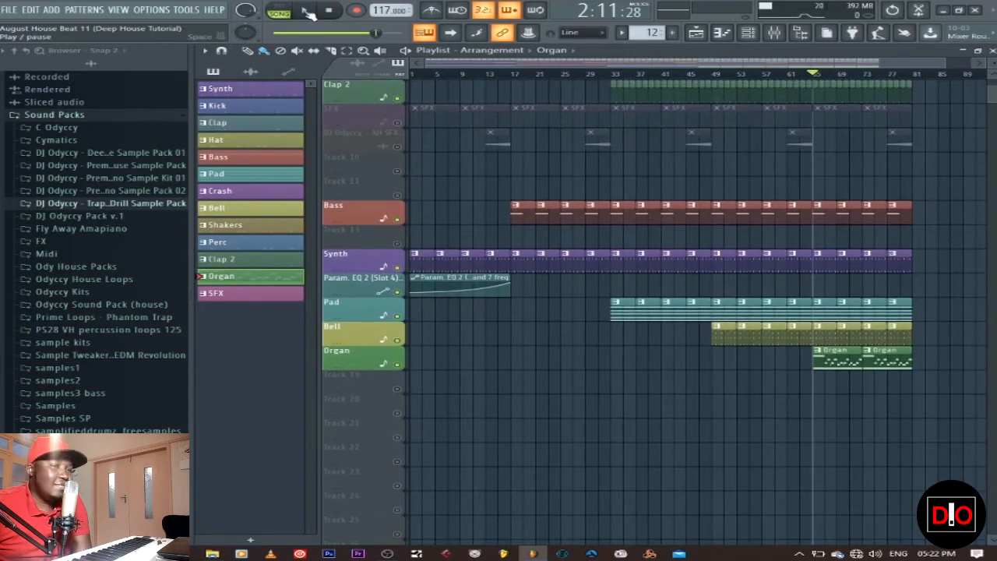
pyautogui.click(306, 12)
pyautogui.click(326, 11)
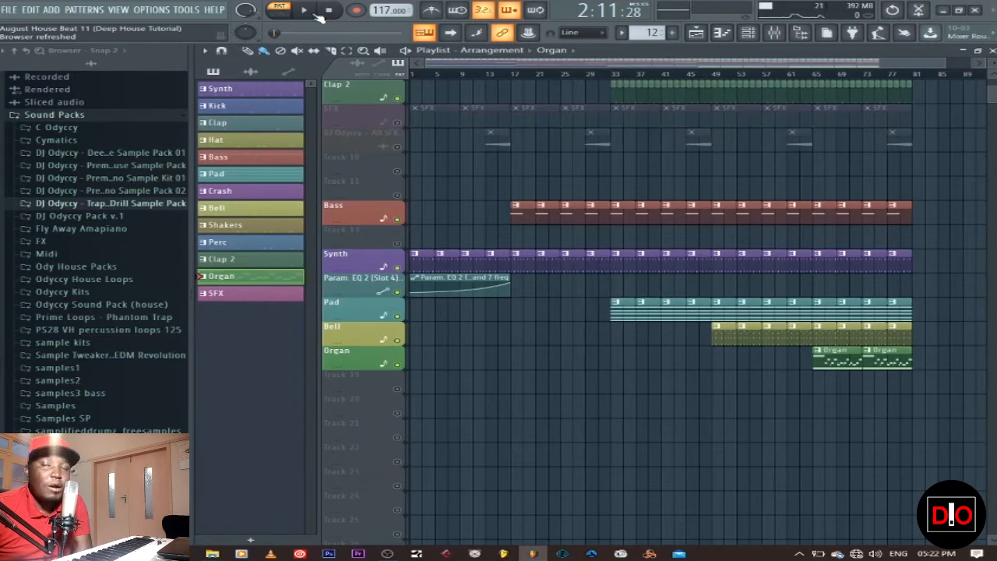
# Step: Listen to the Organ pattern alone while viewing its B4 II instrument, then stop playback and close the instrument
pyautogui.press('space')
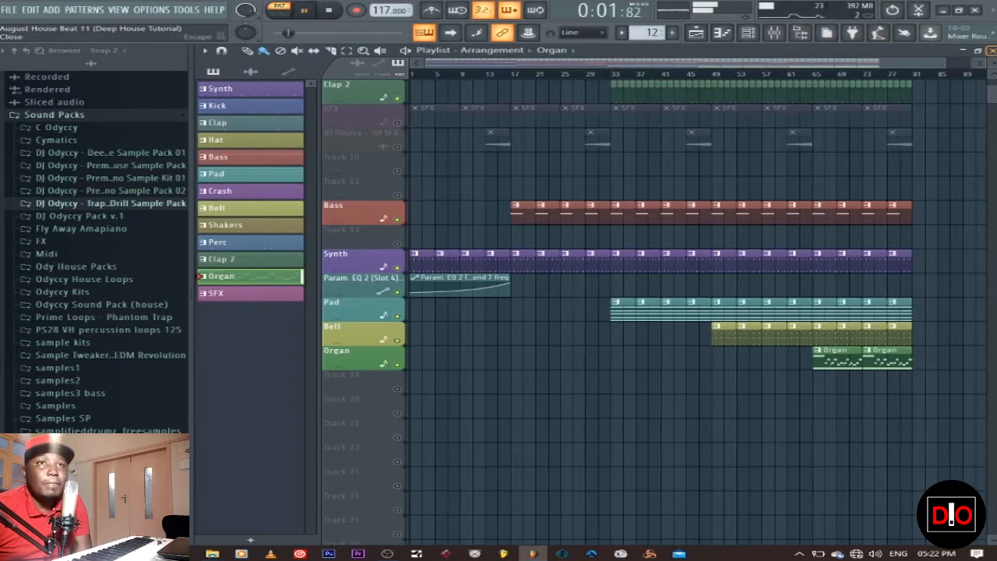
pyautogui.click(991, 50)
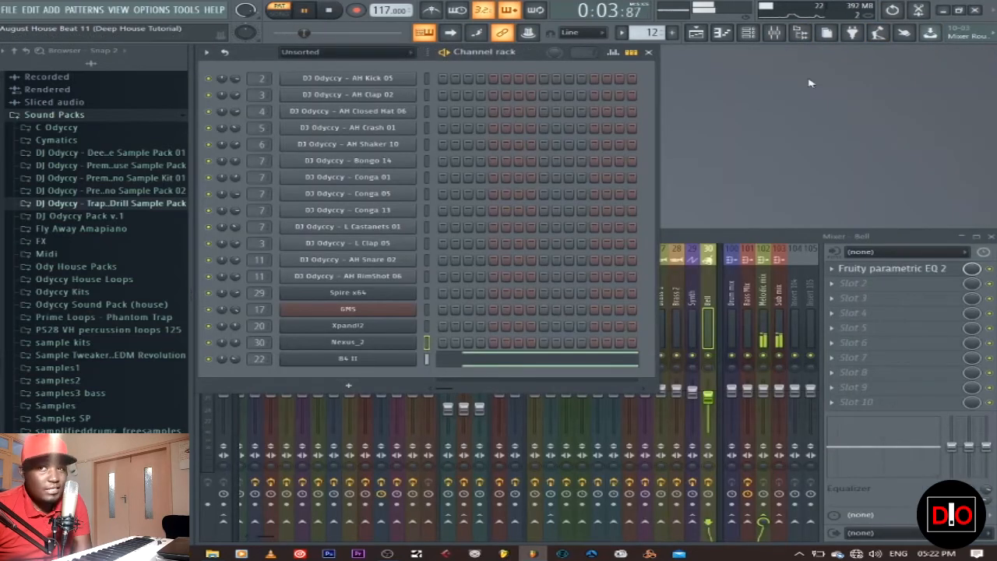
pyautogui.click(329, 361)
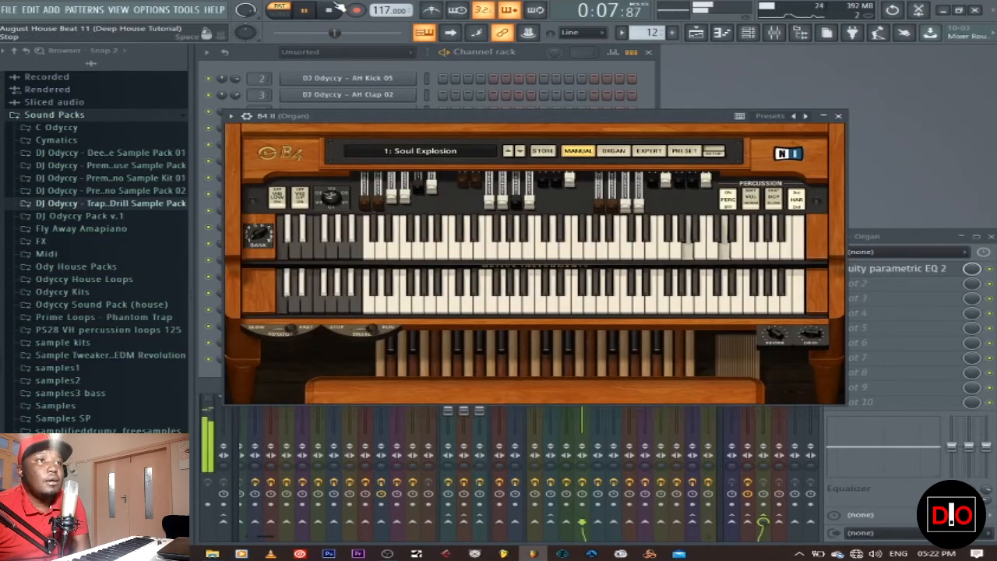
pyautogui.click(334, 9)
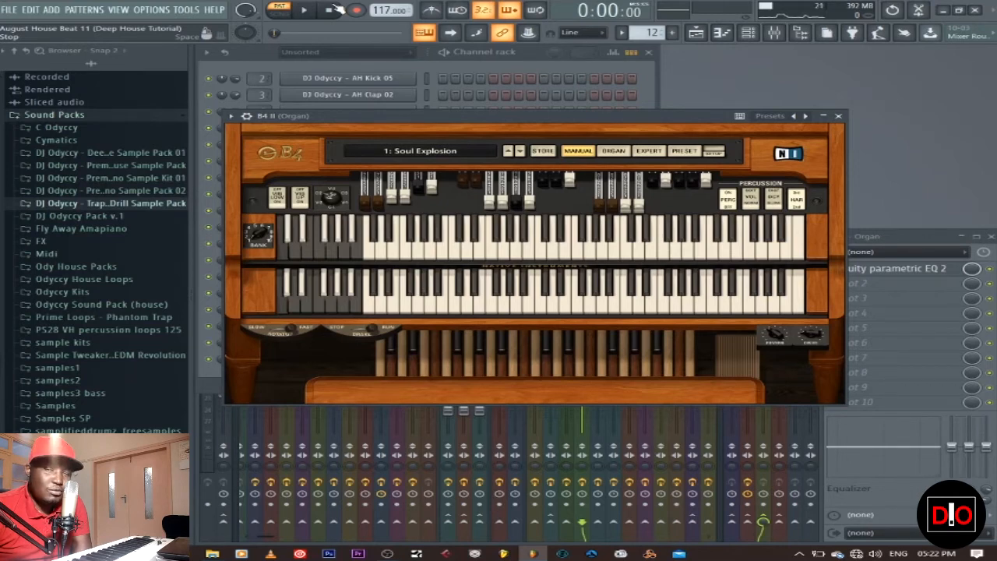
pyautogui.moveTo(496, 115); pyautogui.dragTo(570, 114)
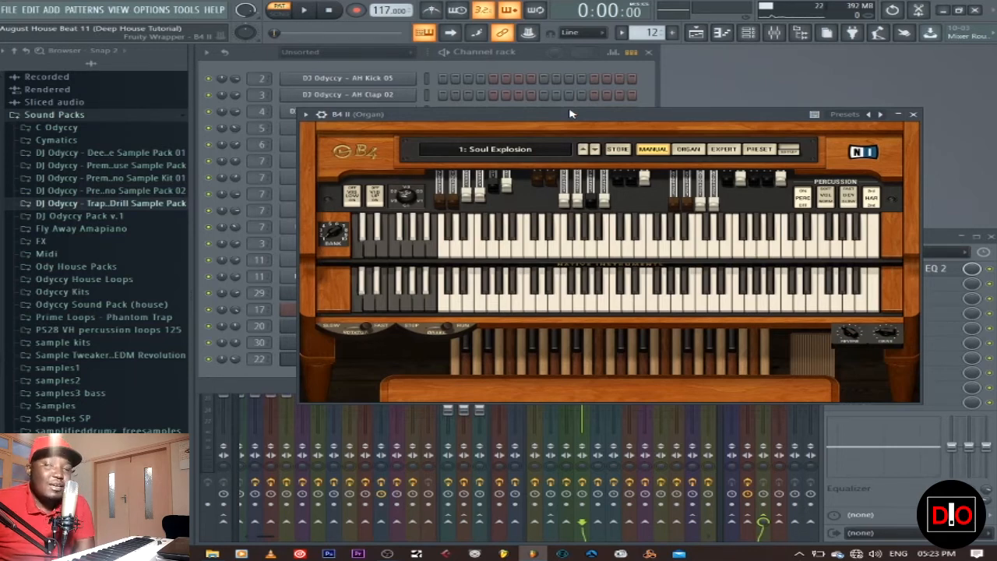
pyautogui.click(913, 114)
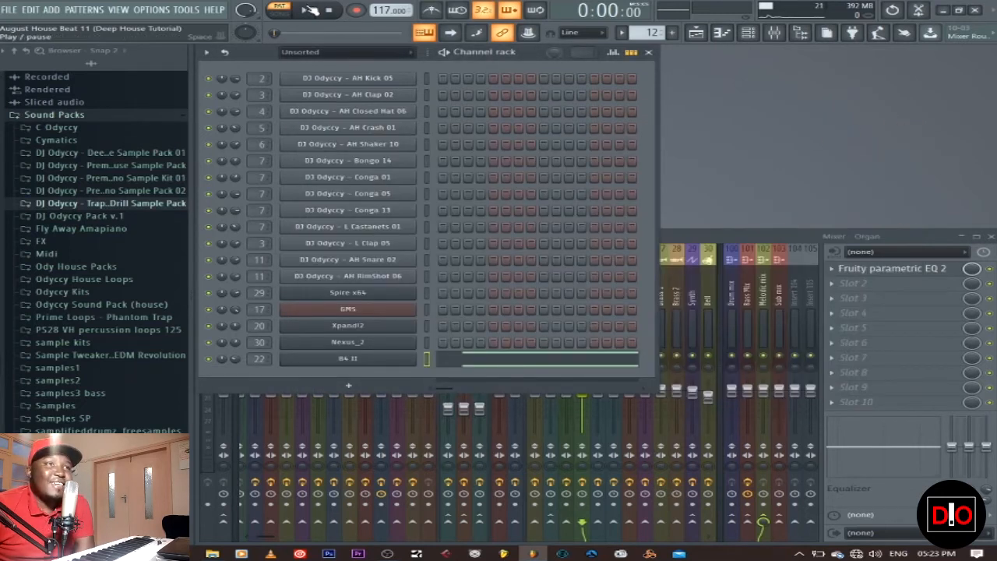
# Step: Play the Organ pattern while viewing its full melody in the B4 II piano roll, then stop and close the piano roll
pyautogui.press('space')
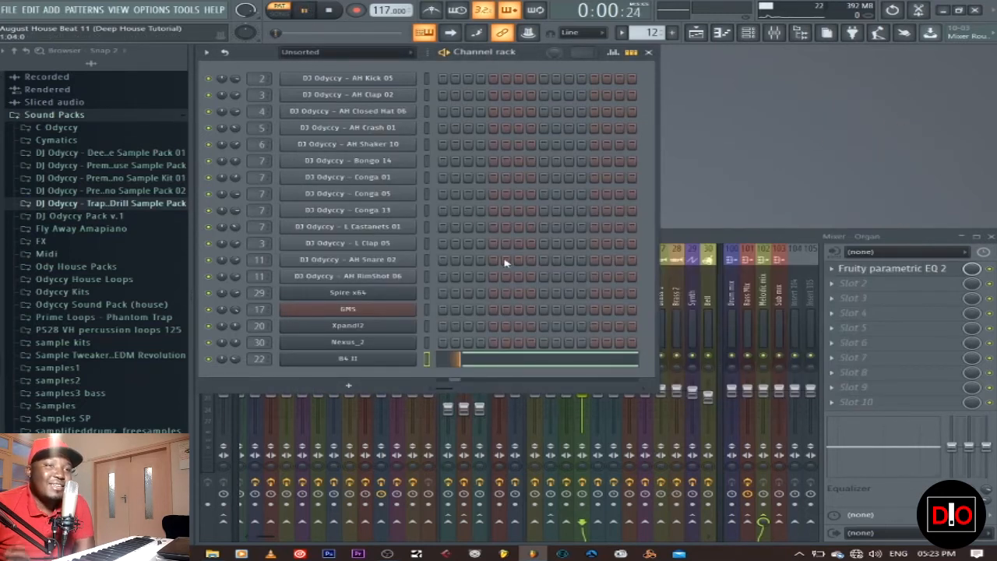
pyautogui.click(493, 360)
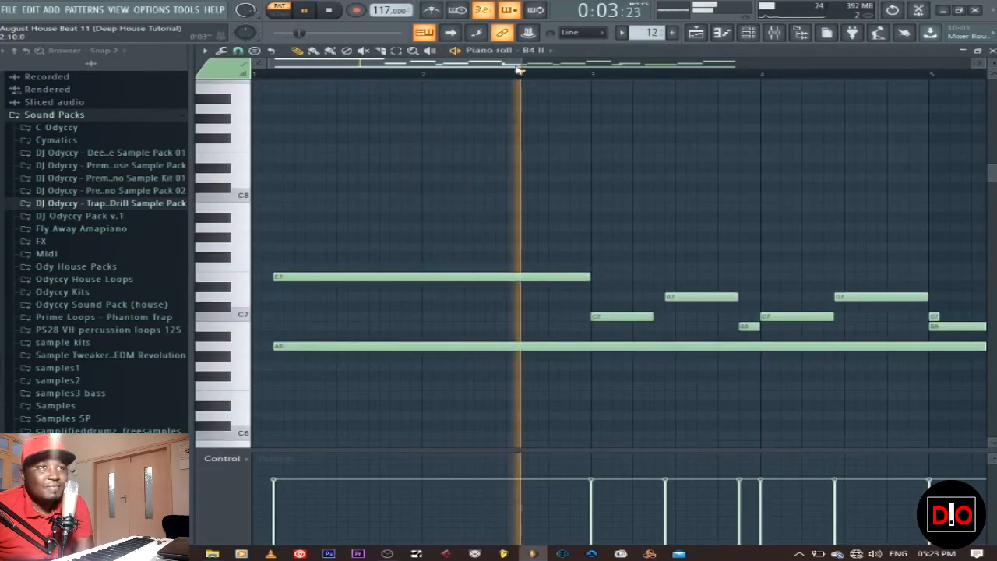
pyautogui.moveTo(530, 62); pyautogui.dragTo(871, 59)
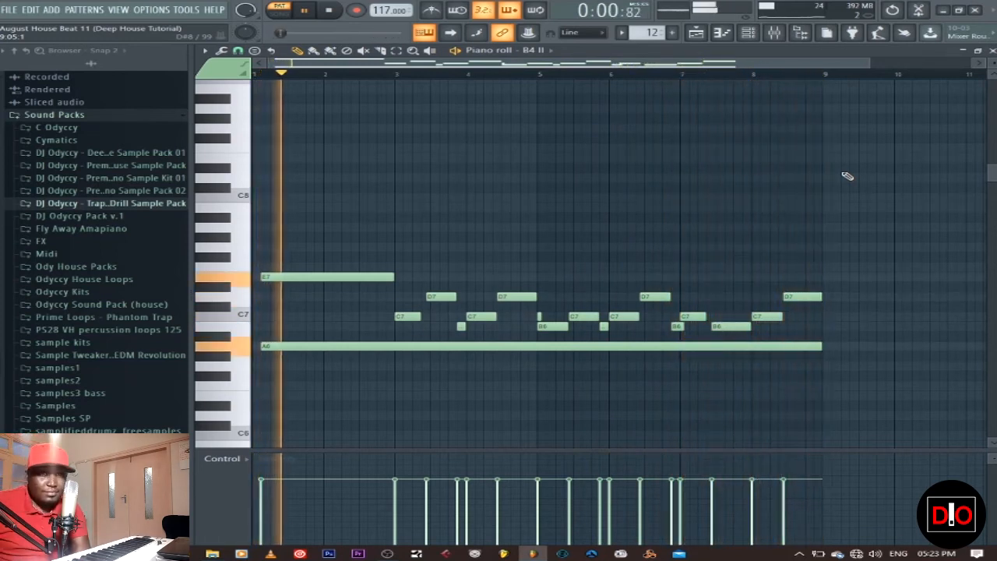
pyautogui.click(334, 12)
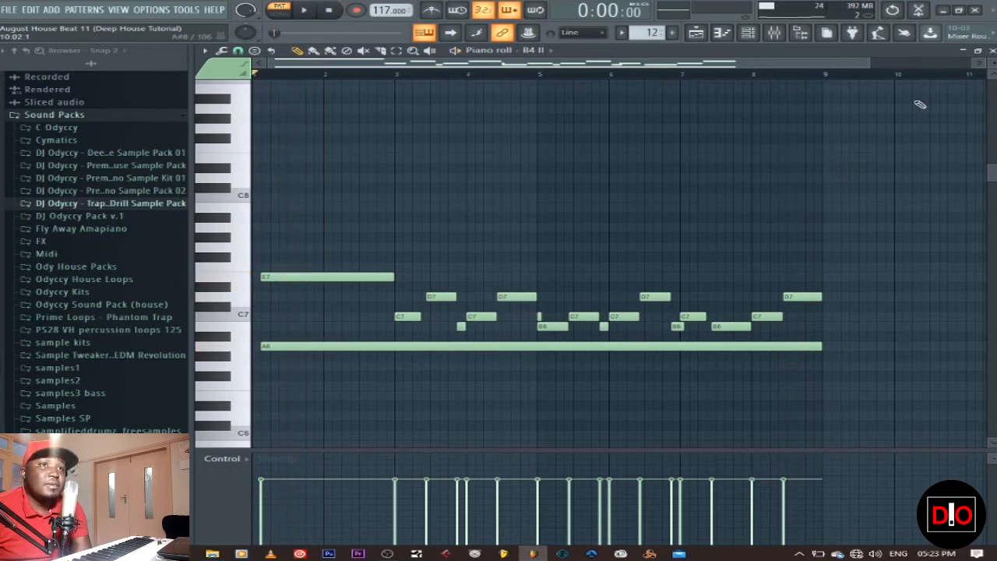
pyautogui.click(991, 51)
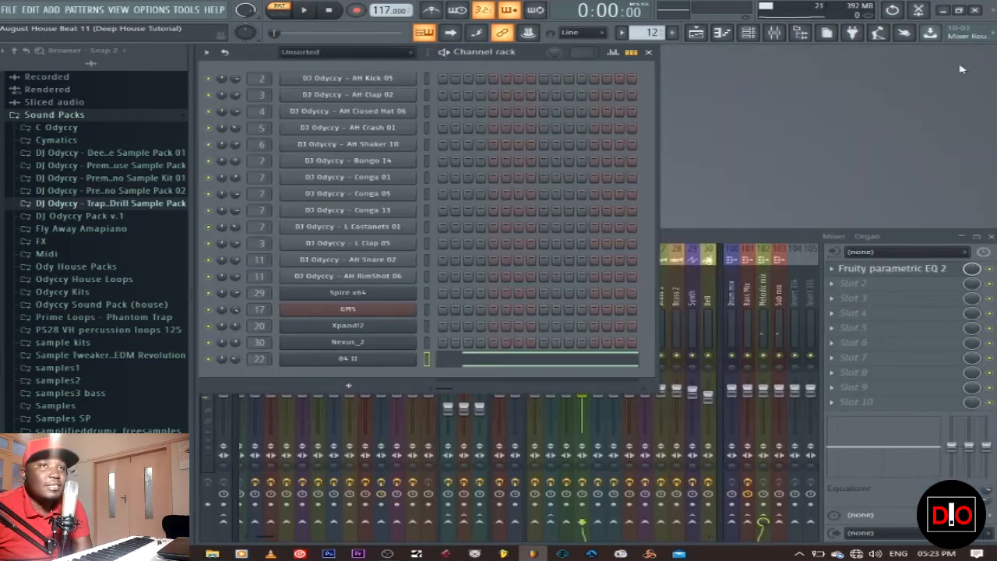
# Step: Select the SFX pattern in the playlist, unmute its track, and listen to it alone and in the song from bar 7
pyautogui.click(696, 32)
pyautogui.scroll(3, 624, 326)
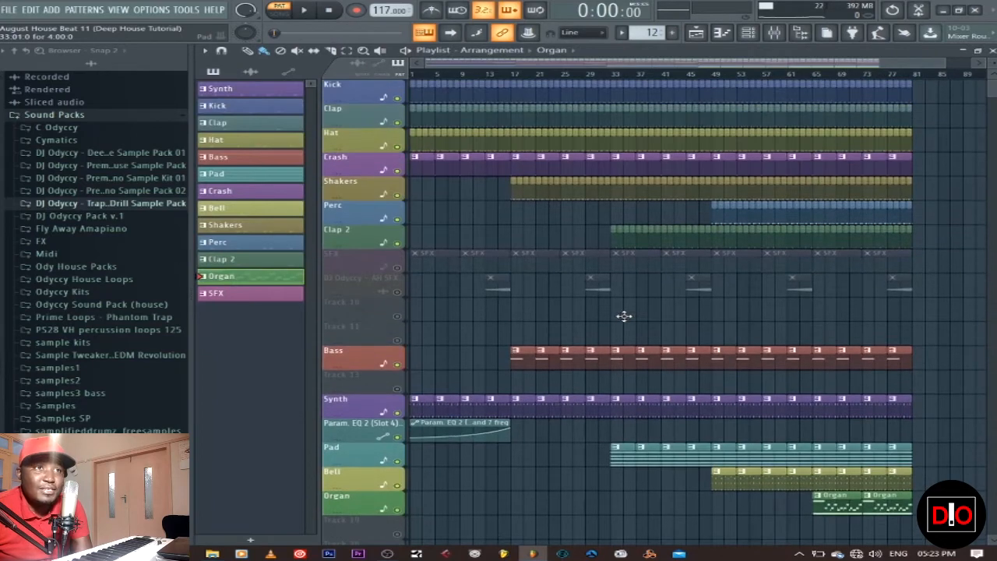
pyautogui.click(277, 295)
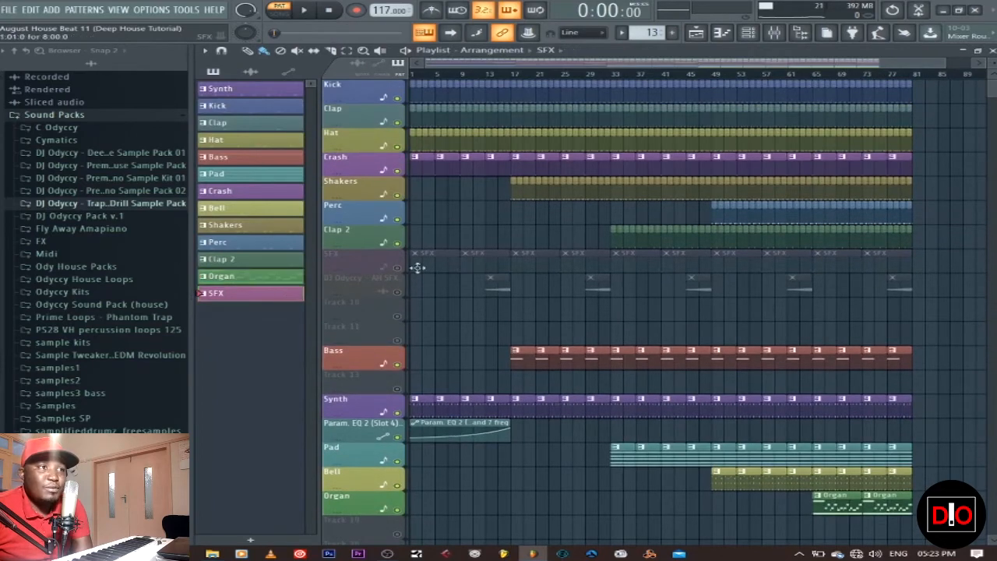
pyautogui.click(397, 268)
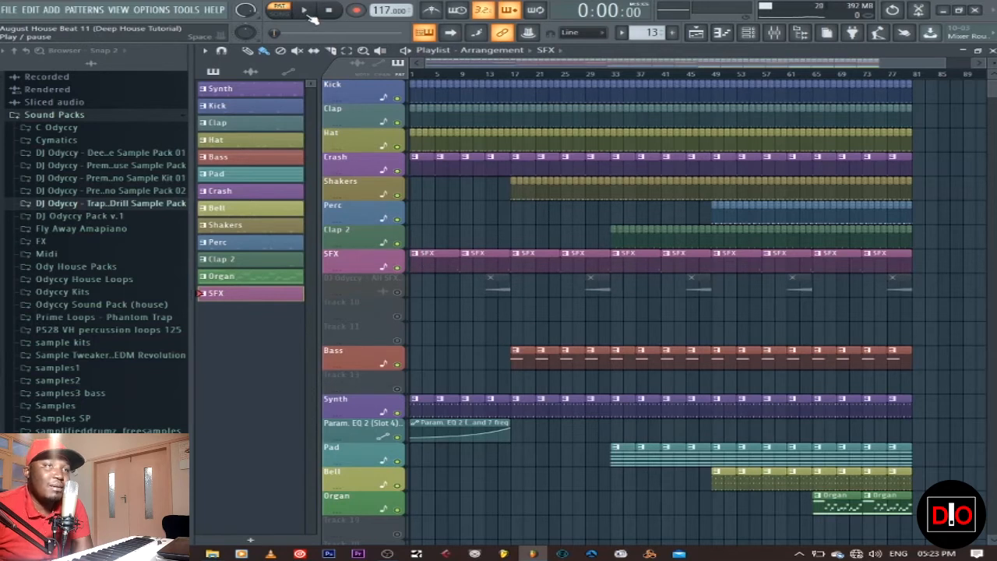
pyautogui.click(308, 14)
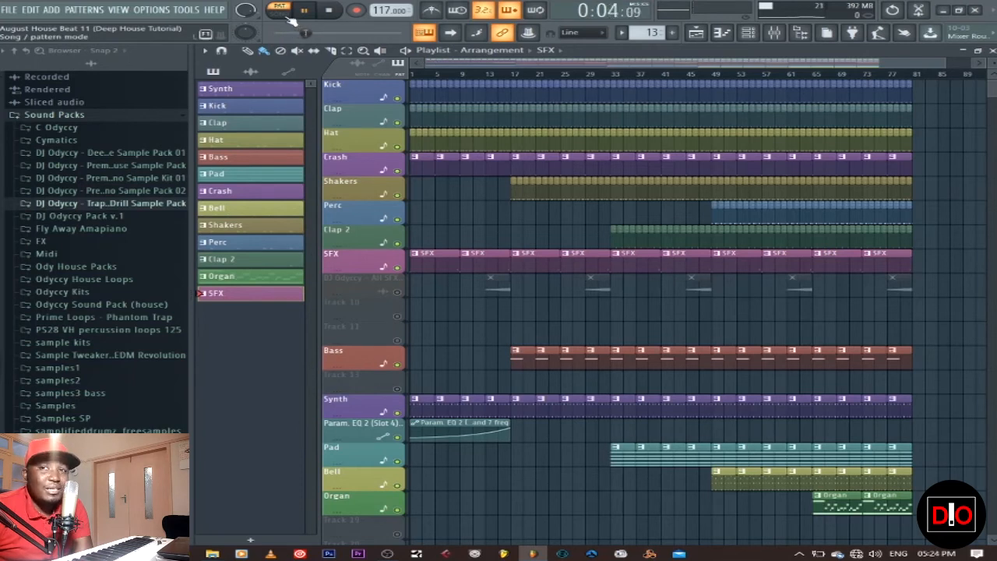
pyautogui.click(449, 72)
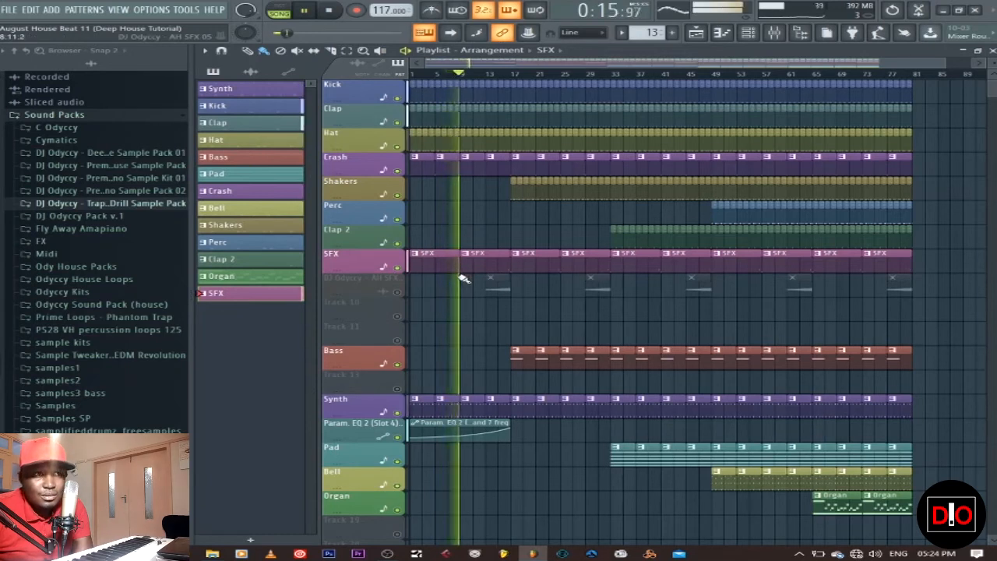
pyautogui.click(330, 10)
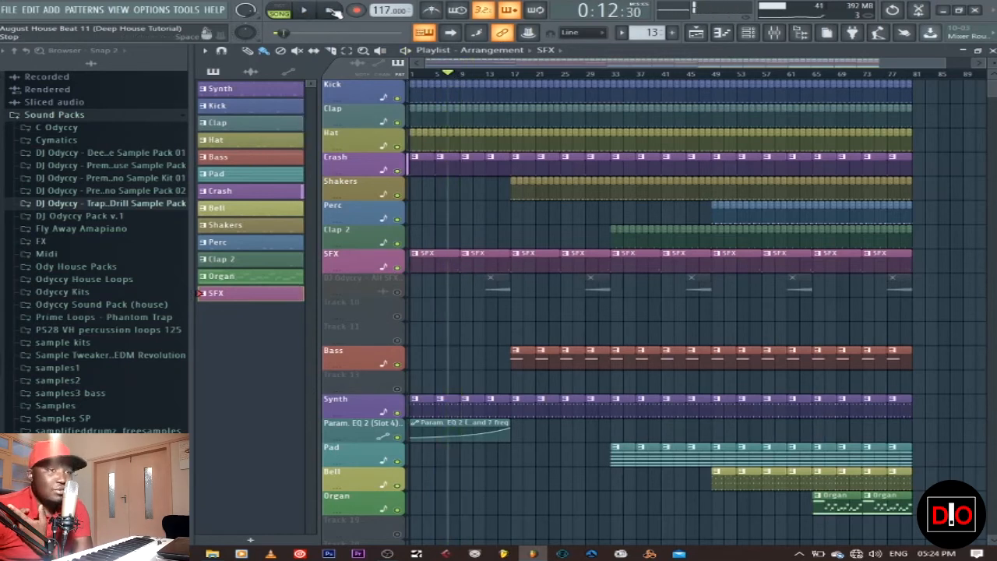
# Step: Unmute the DJ Odyccy - AH SFX 05 audio track, play the song from bar 13, view the SFX steps in the channel rack, and stop
pyautogui.click(398, 291)
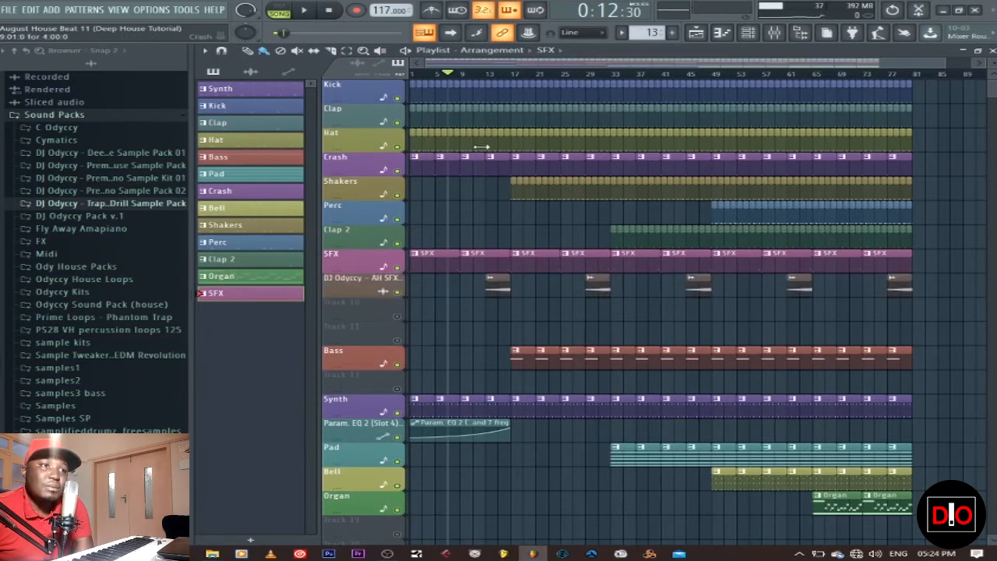
pyautogui.click(492, 77)
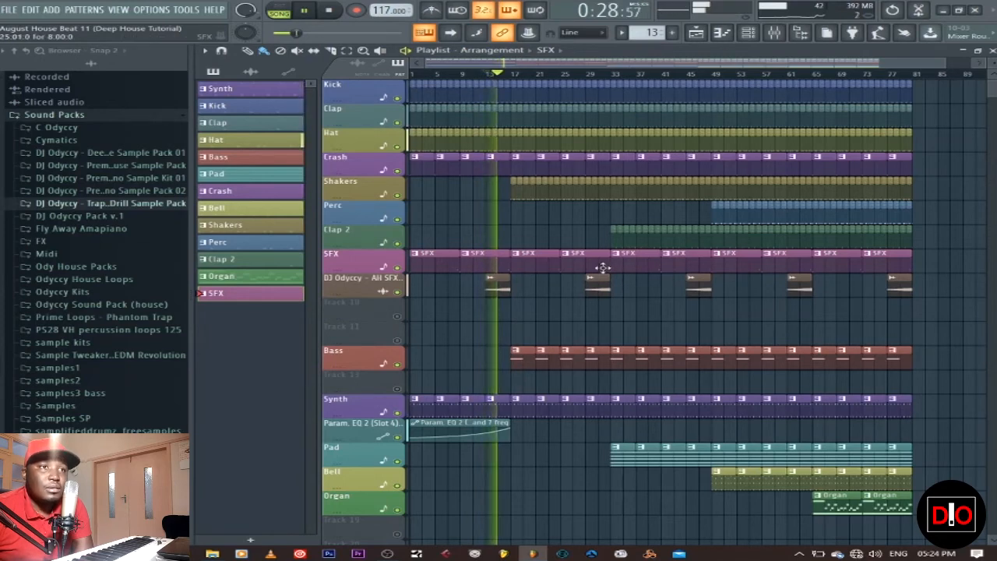
pyautogui.click(991, 52)
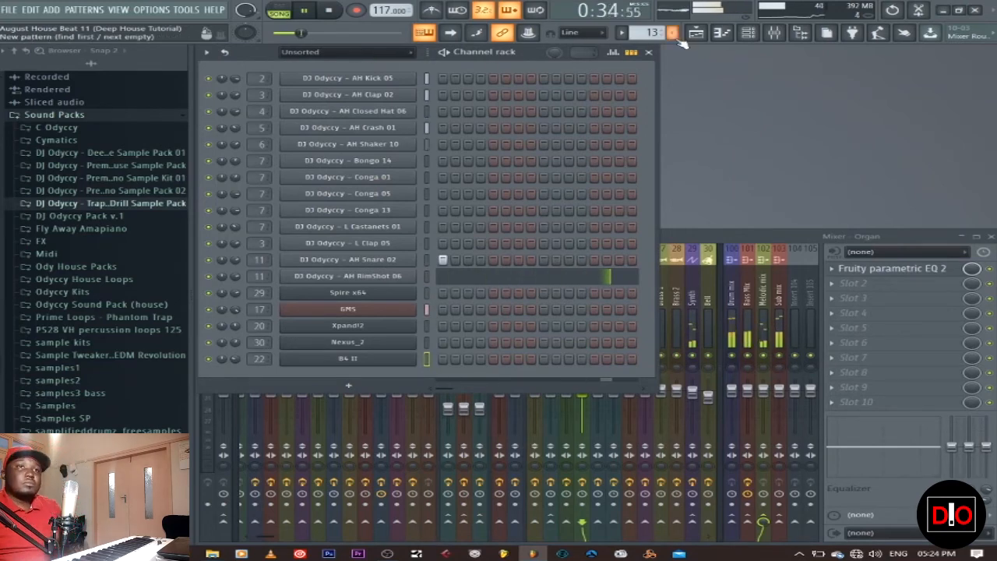
pyautogui.press('F5')
pyautogui.click(330, 12)
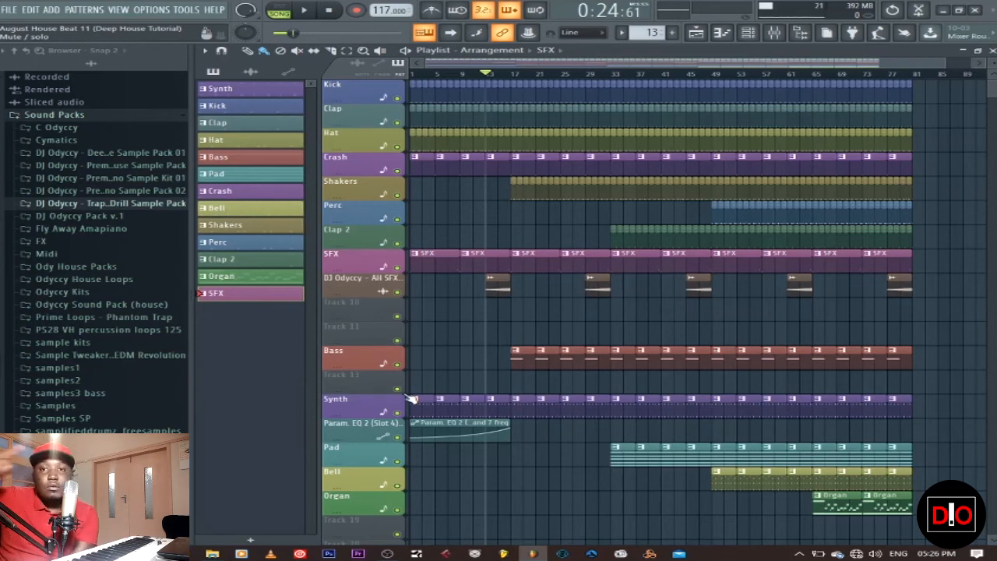
# Step: Play the full arrangement from the beginning and place another SFX pattern clip at bar 81 on the SFX track
pyautogui.click(330, 11)
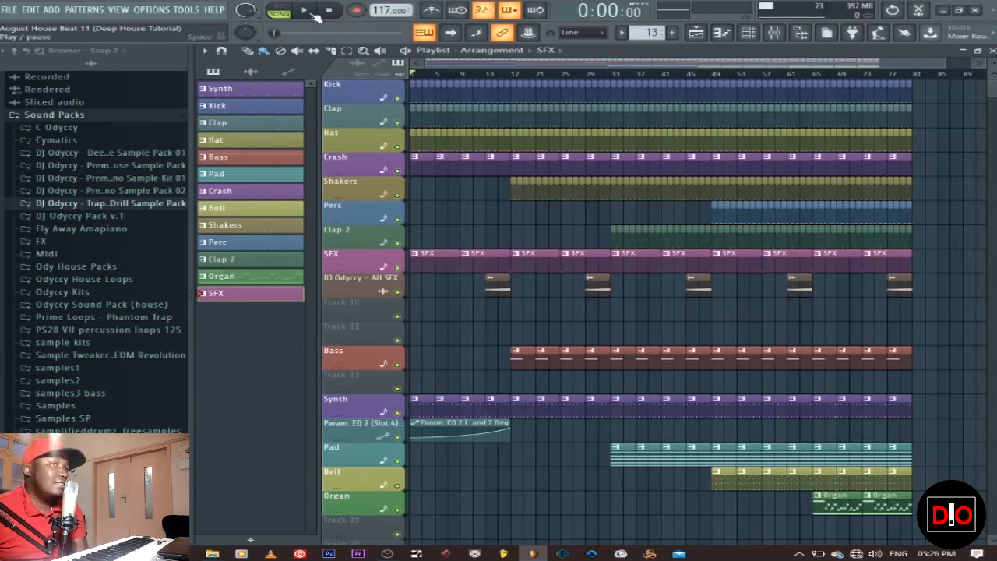
pyautogui.click(312, 13)
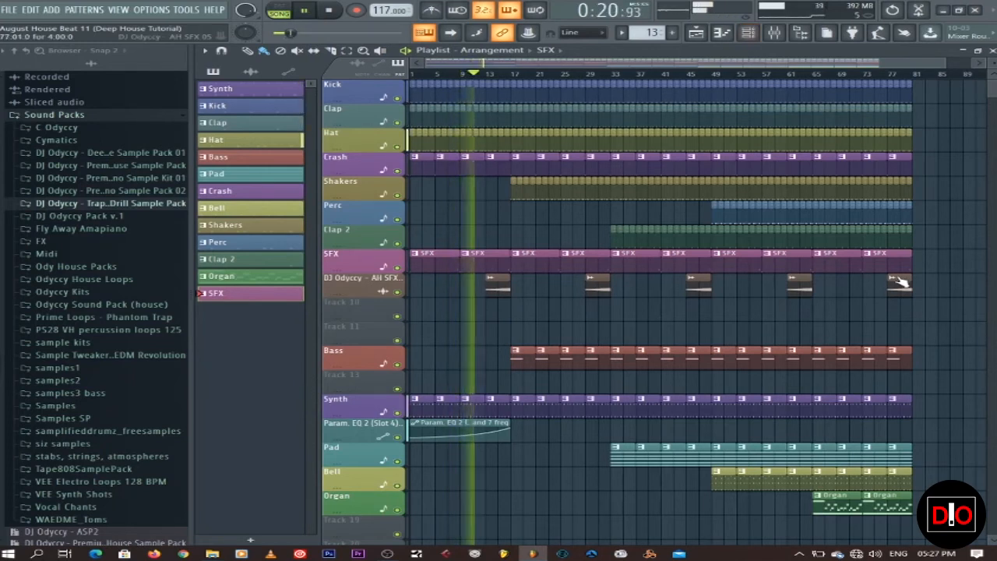
pyautogui.click(923, 263)
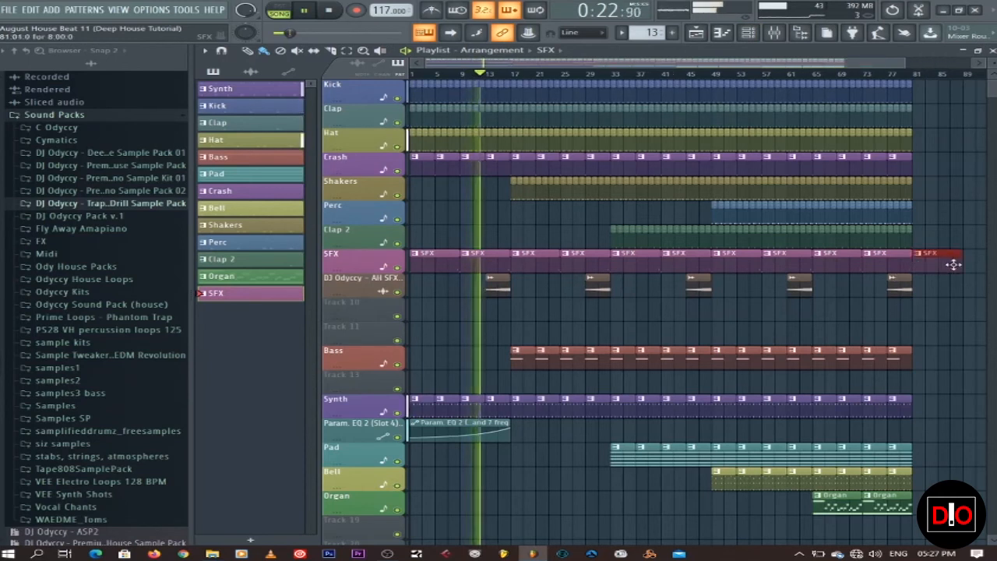